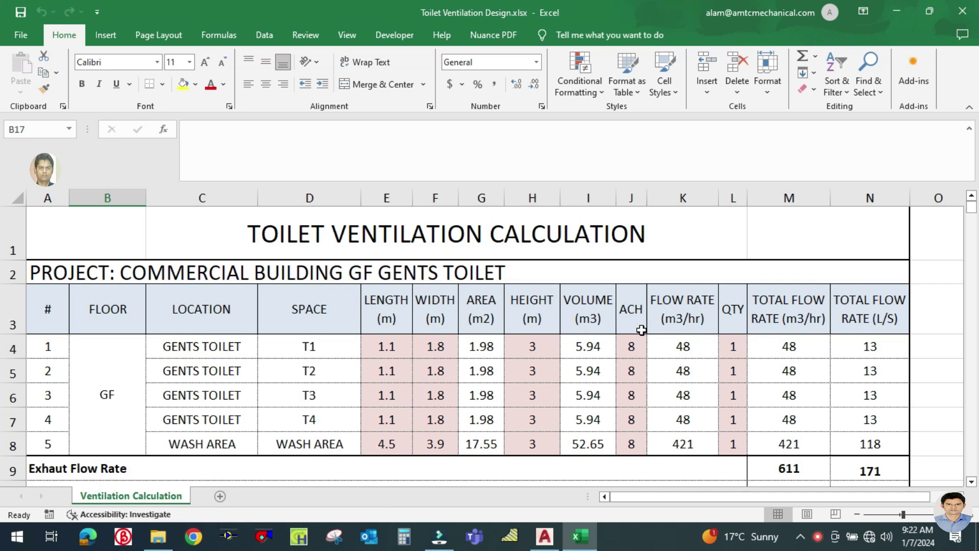
- Glance at the RCP drawing, then check the total exhaust flow formula in N11 of the spreadsheet
left_click(546, 544)
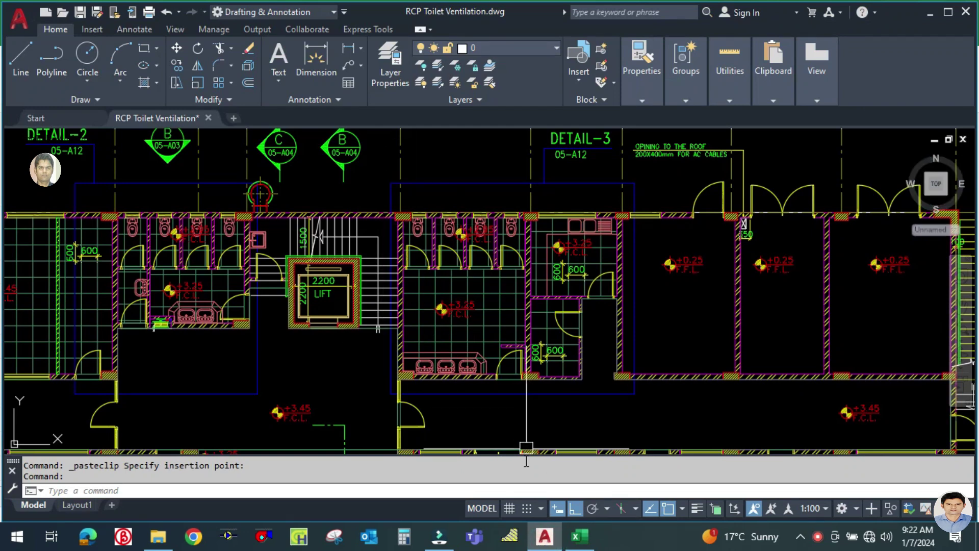
left_click(544, 536)
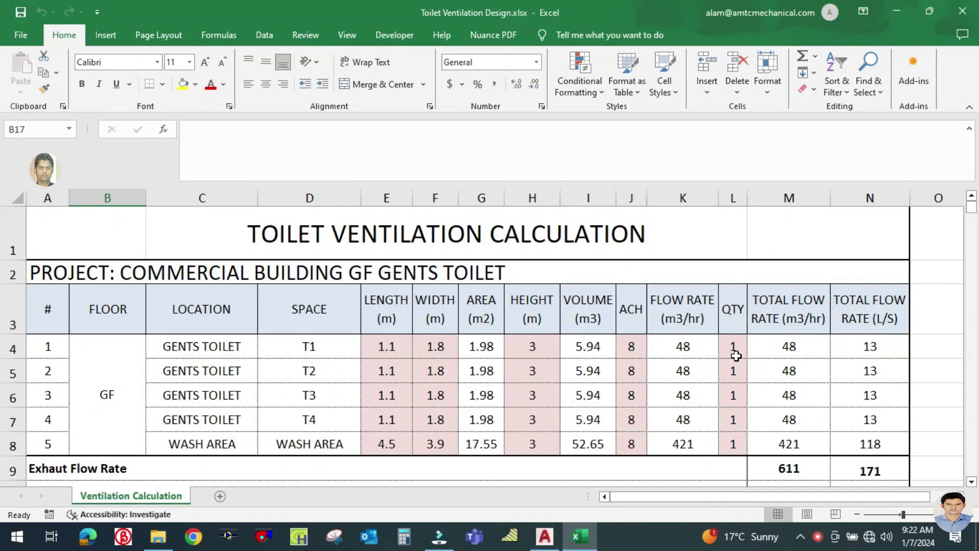
scroll(736, 355, "down", 1)
scroll(599, 386, "up", 1)
scroll(610, 434, "down", 1)
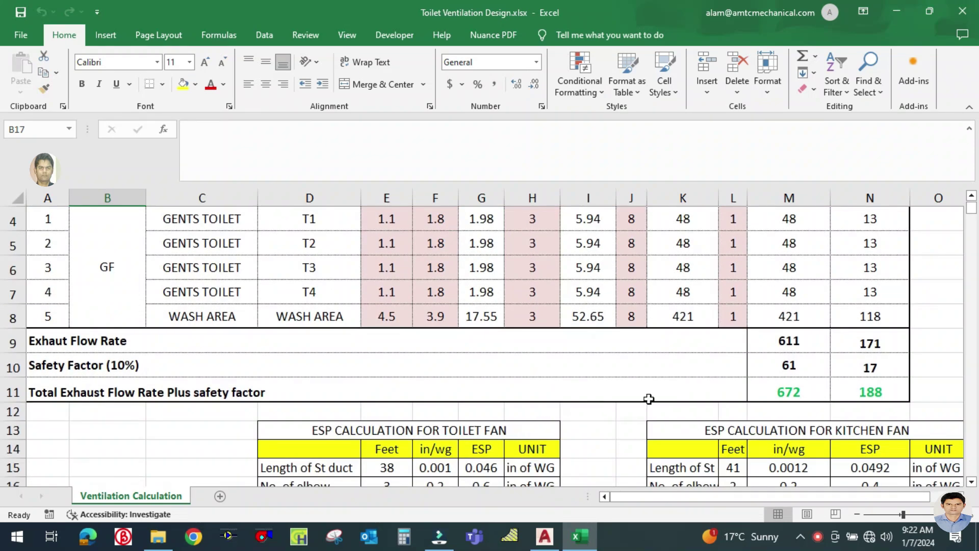
scroll(305, 380, "up", 1)
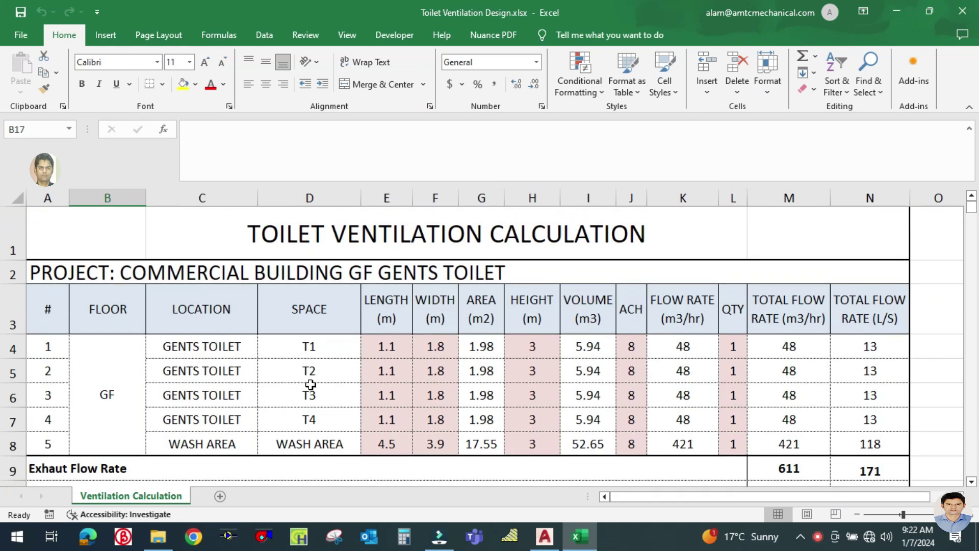
scroll(310, 384, "down", 1)
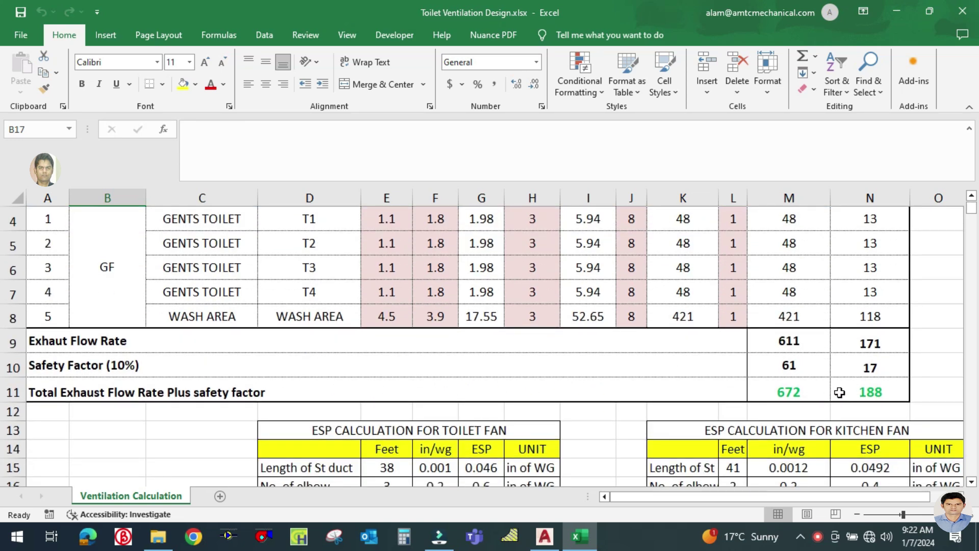
scroll(867, 430, "up", 1)
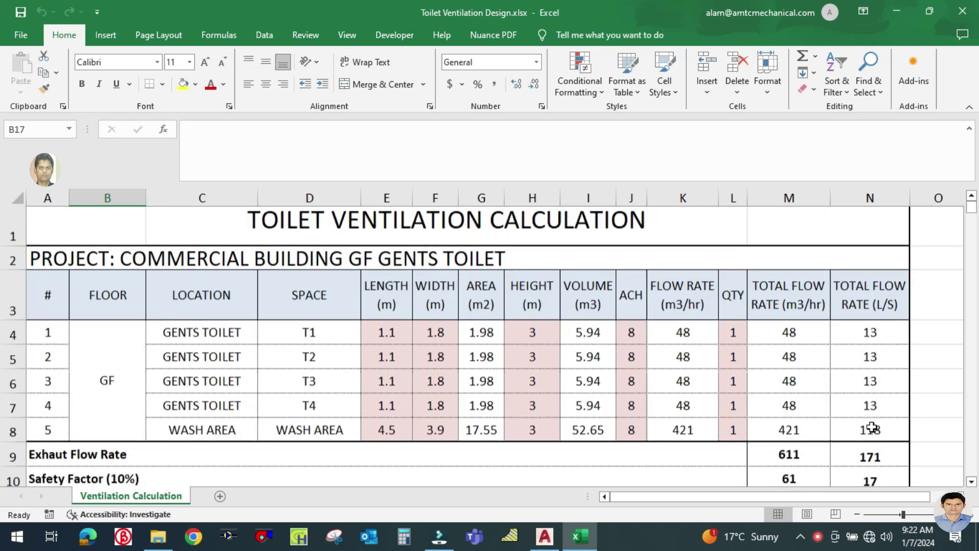
scroll(879, 466, "down", 1)
left_click(874, 391)
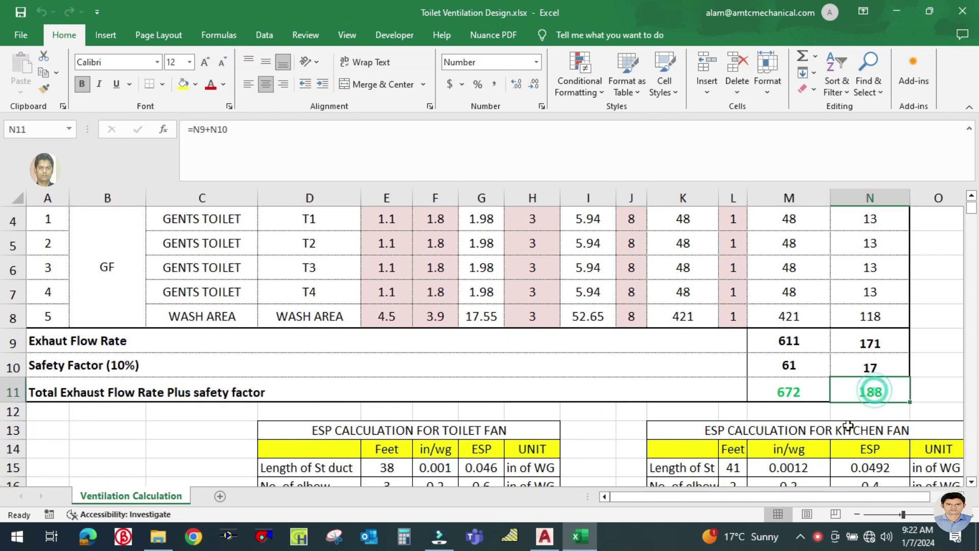
scroll(870, 390, "up", 1)
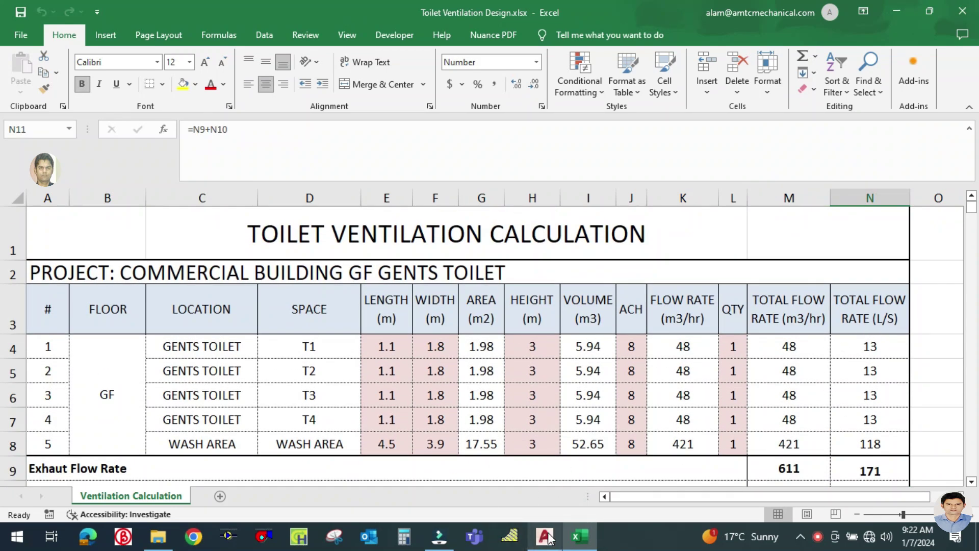
- Switch to the RCP Toilet Ventilation drawing and zoom around the ceiling layouts
mouse_move(546, 522)
left_click(533, 485)
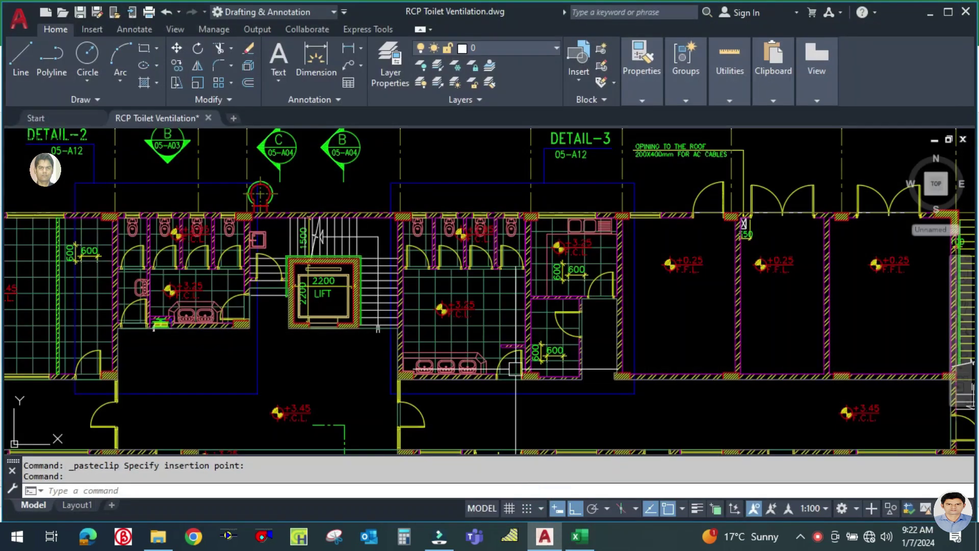
scroll(520, 387, "down", 5)
scroll(469, 331, "down", 2)
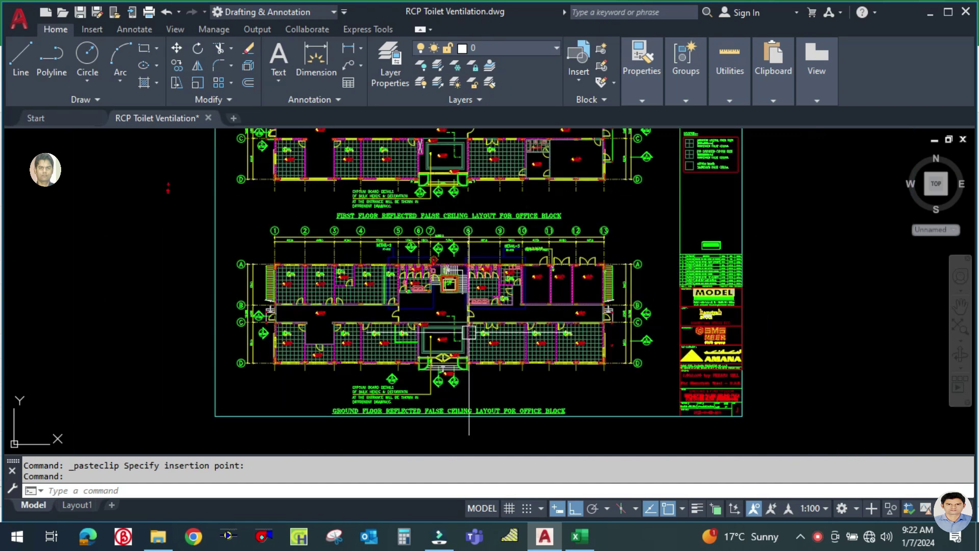
scroll(469, 331, "up", 2)
scroll(517, 309, "up", 4)
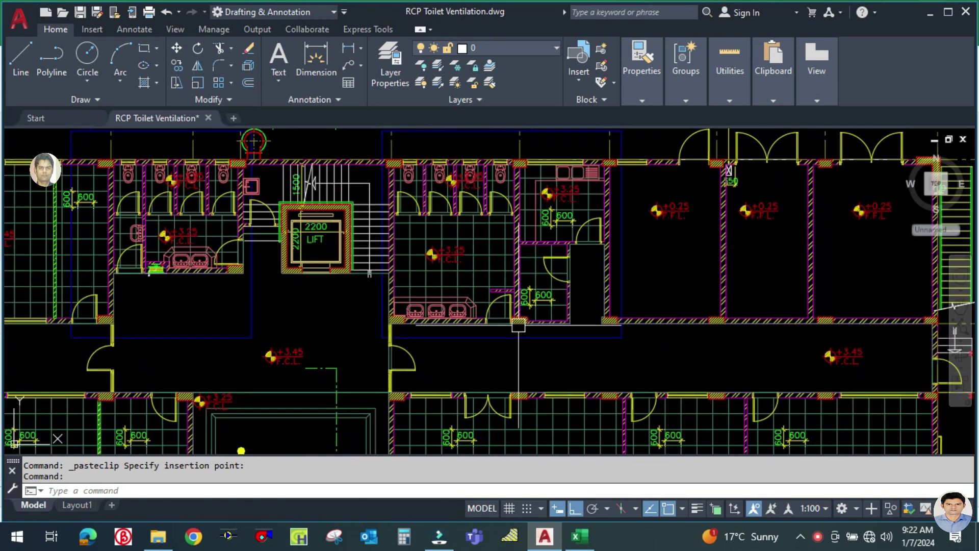
scroll(533, 339, "down", 2)
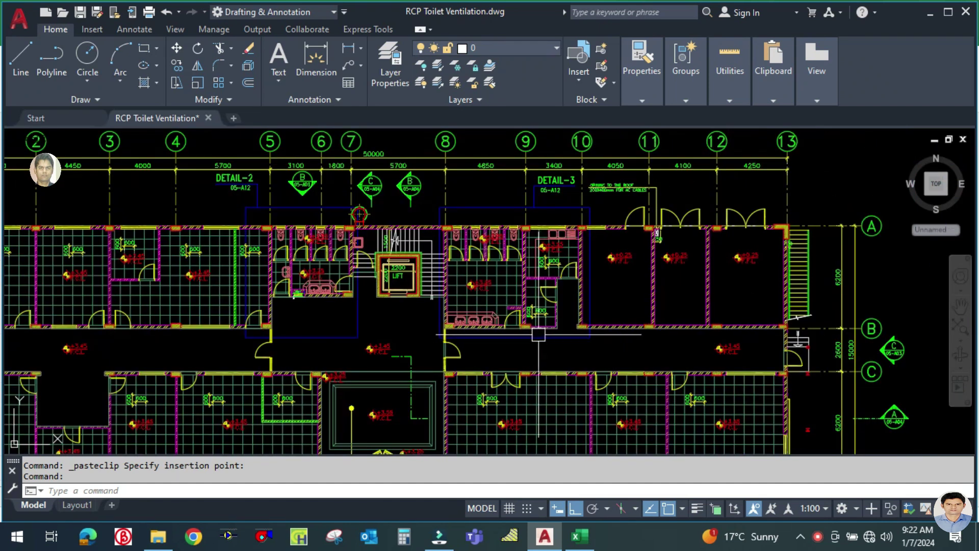
scroll(535, 341, "down", 2)
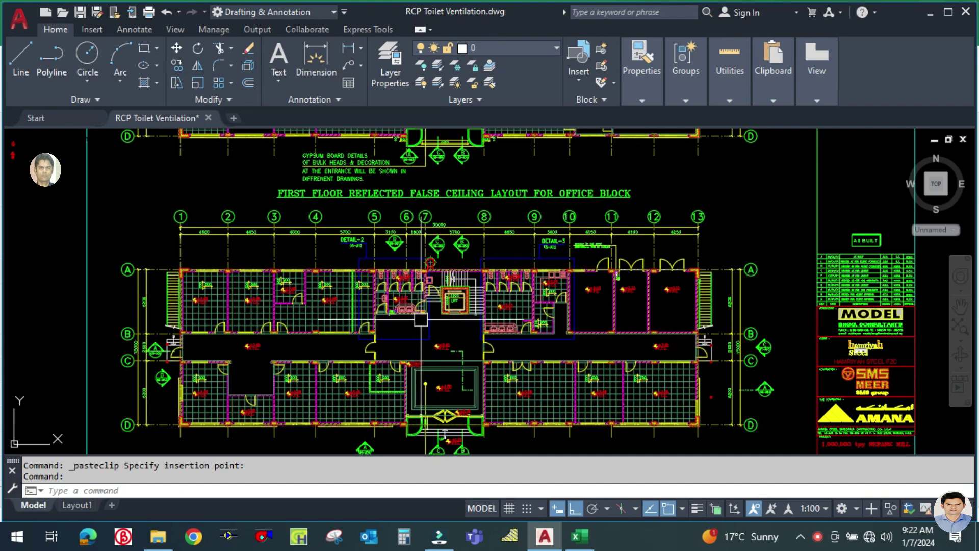
scroll(418, 319, "down", 2)
scroll(431, 331, "down", 2)
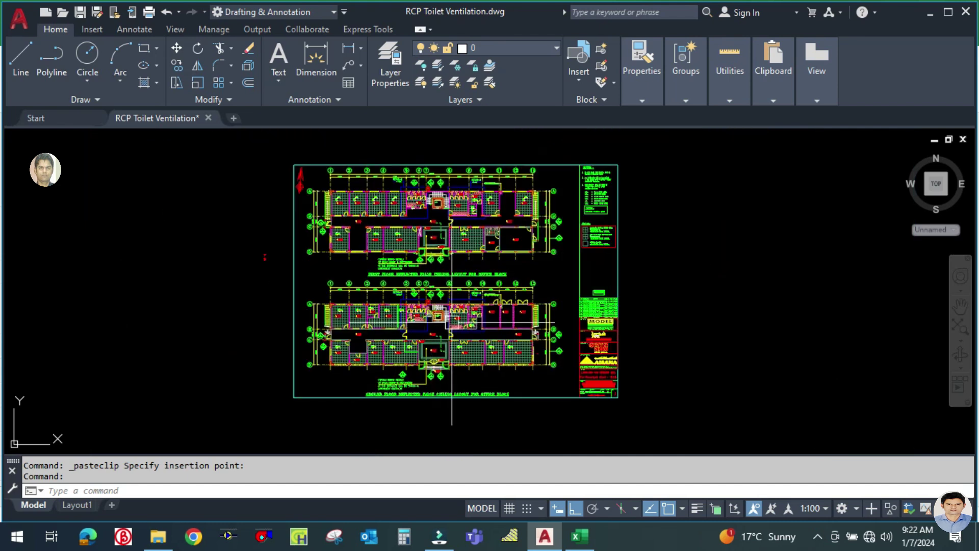
scroll(461, 334, "up", 4)
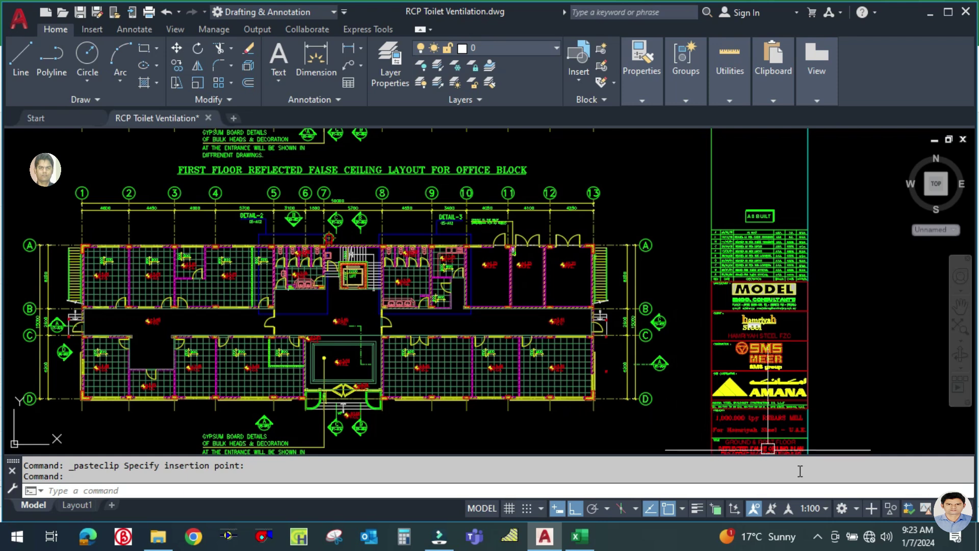
- Pan the drawing so the first floor and ground floor ceiling layouts are both framed
left_click(816, 537)
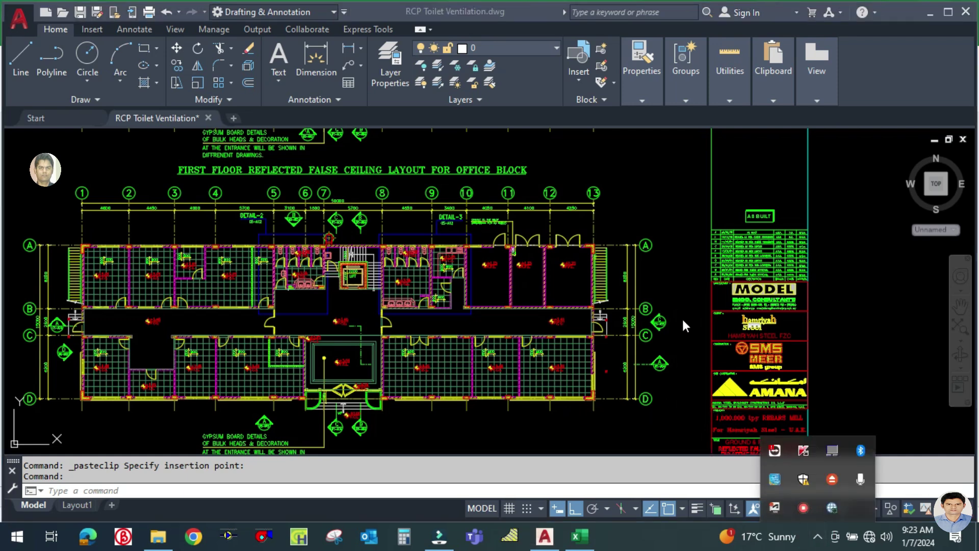
left_click(677, 295)
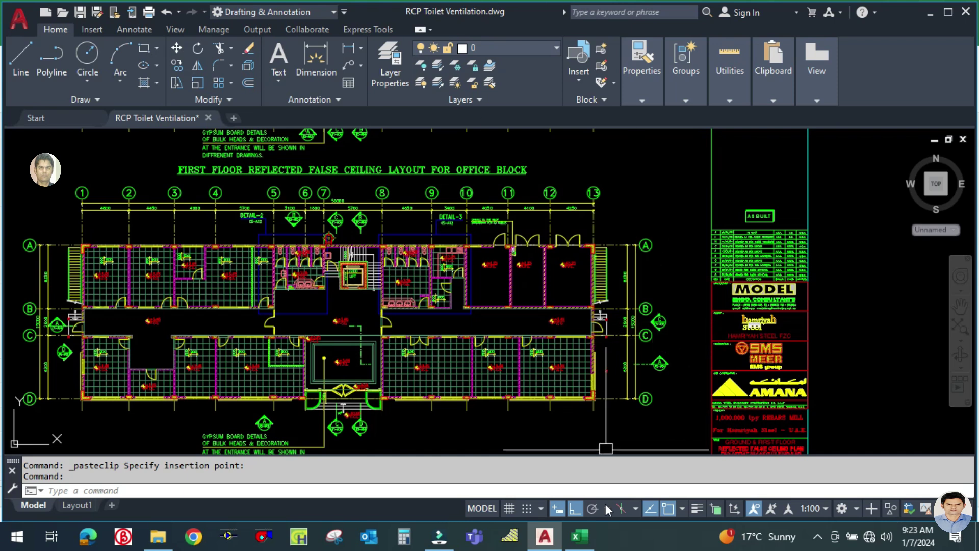
scroll(530, 418, "down", 2)
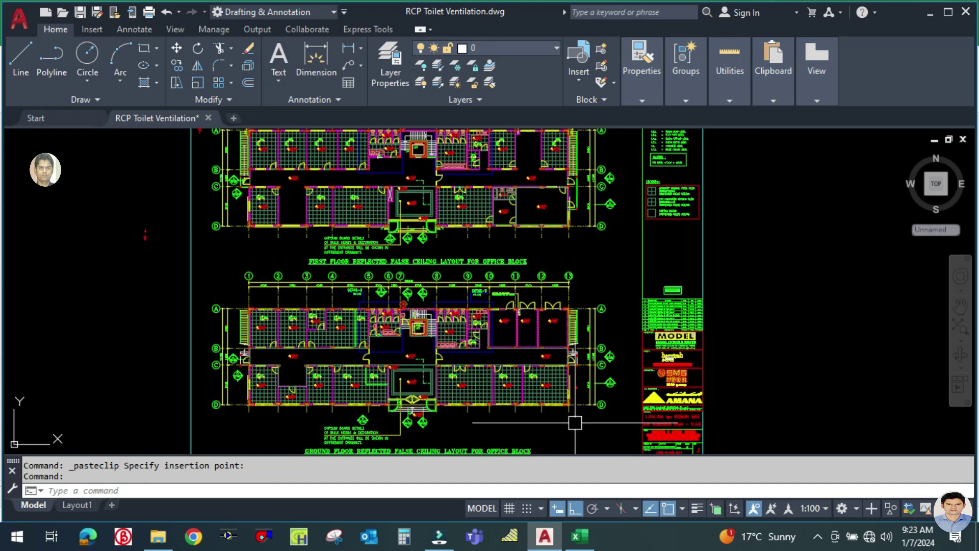
mouse_move(575, 426)
middle_mouse_down()
mouse_move(560, 372)
mouse_move(576, 448)
middle_mouse_up()
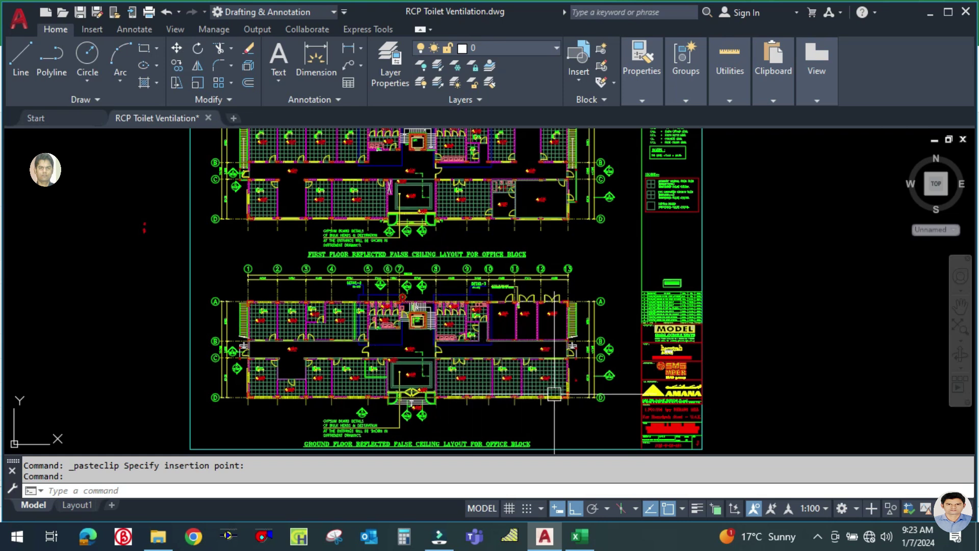
- Open the layer manager with LA, back out of an A-FURN colour change, and close it
type("LA")
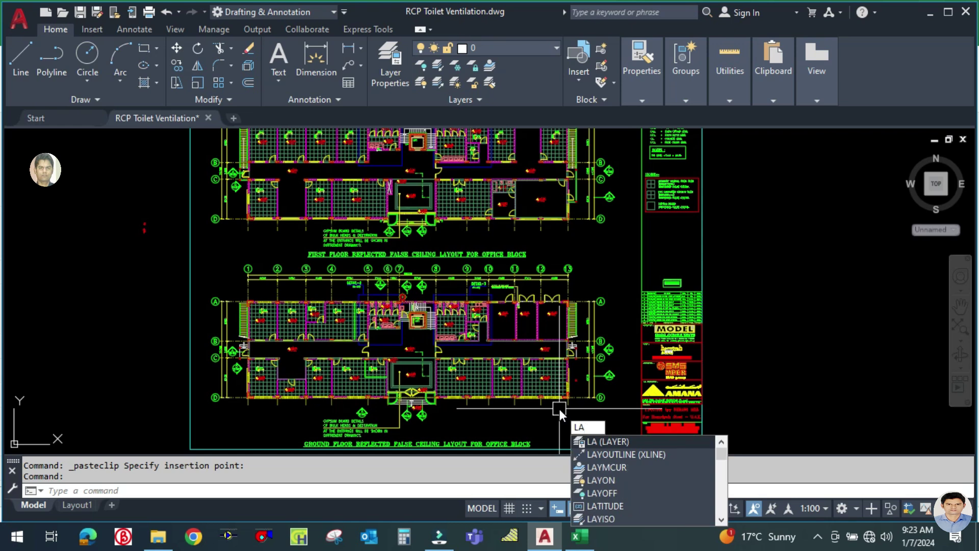
key("Return")
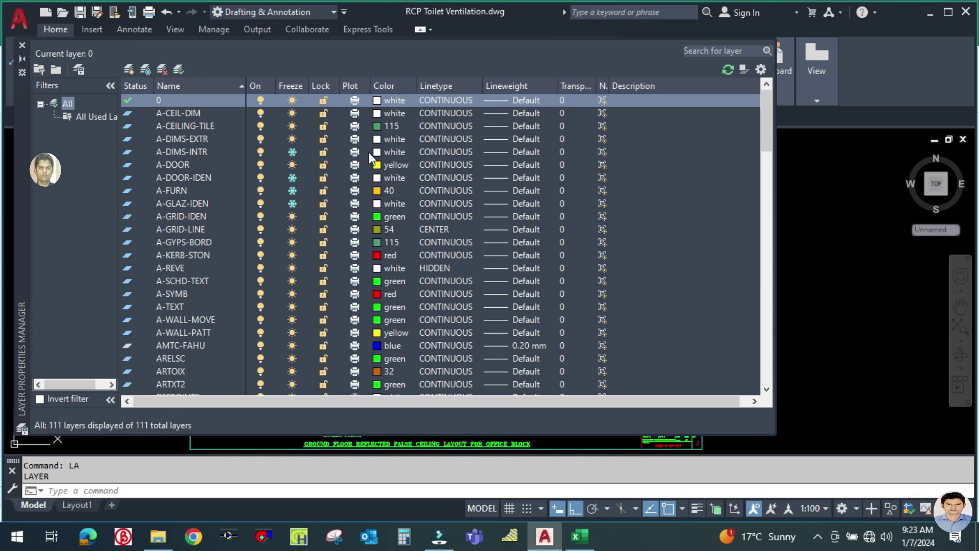
key("ctrl+a")
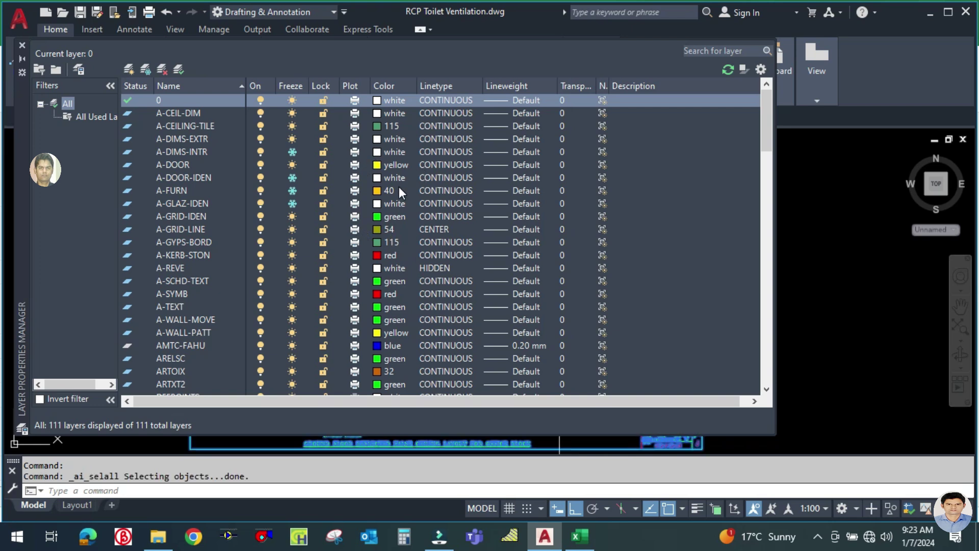
left_click(382, 191)
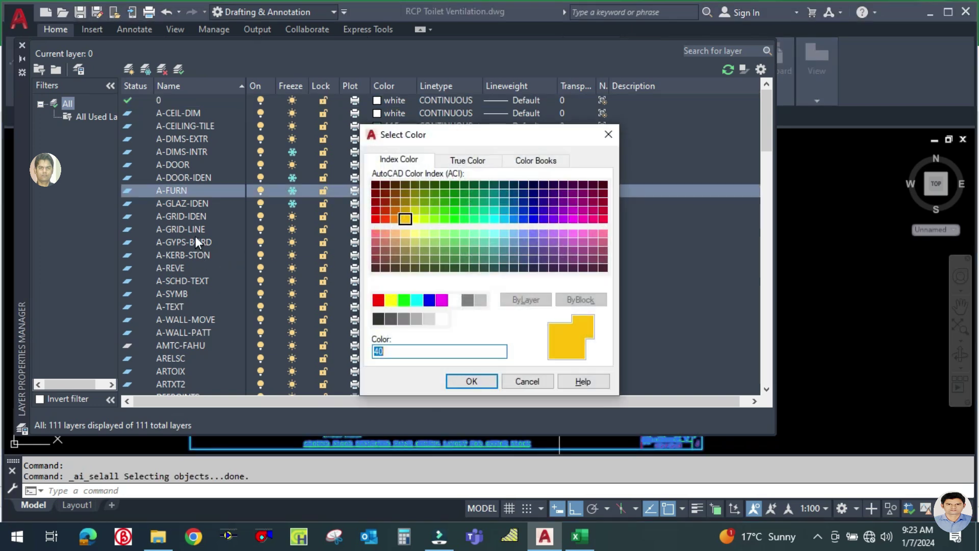
left_click(527, 382)
left_click(189, 229)
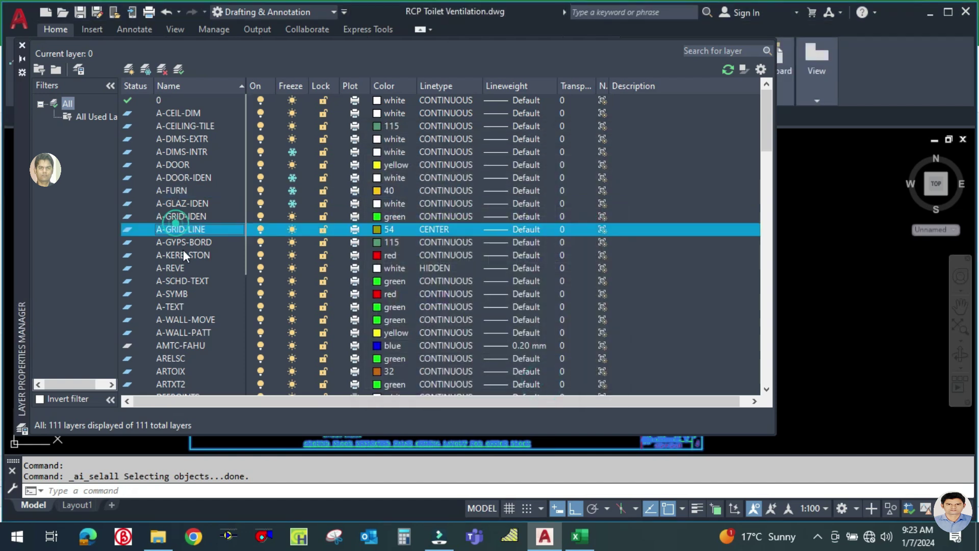
left_click(836, 306)
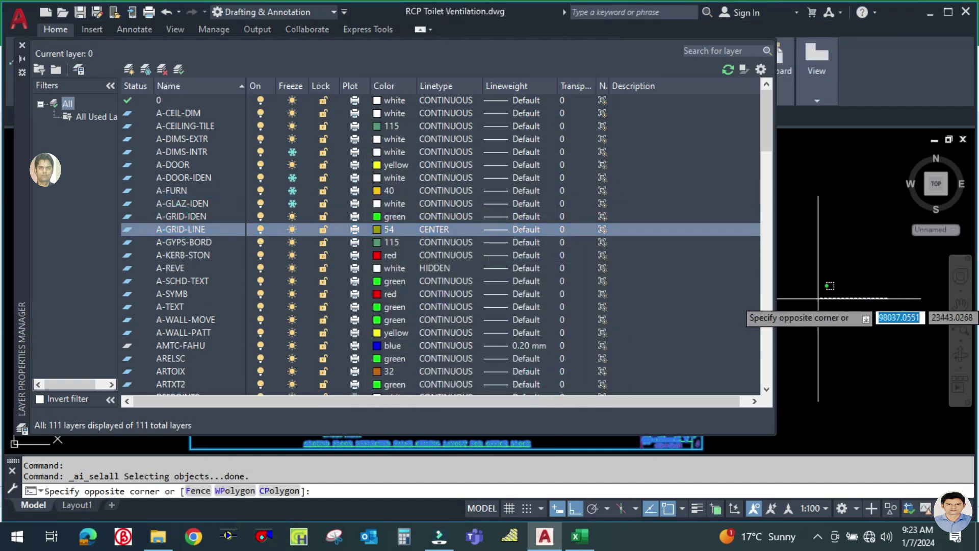
key("Escape")
key("Escape")
left_click(22, 46)
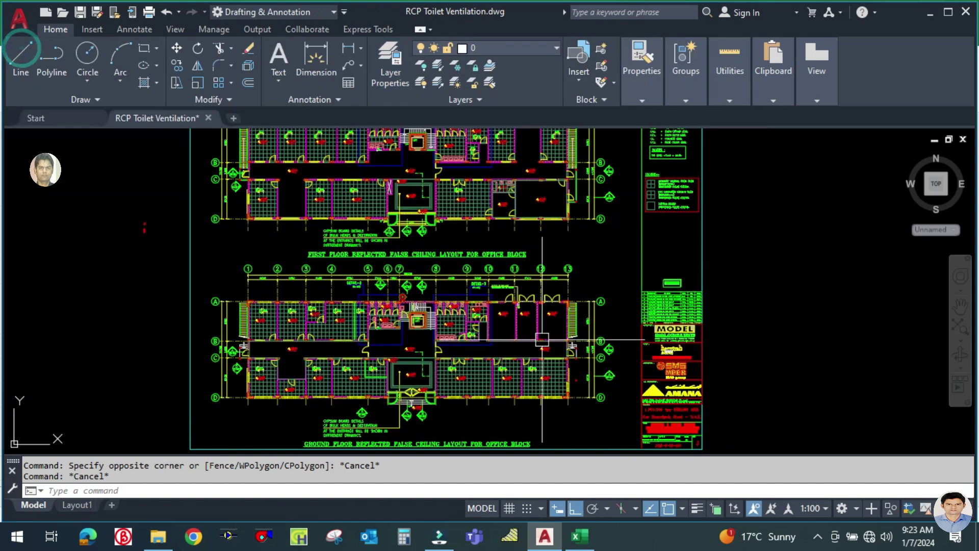
key("Escape")
- Select every layer and set them all to grey index colour 8
type("LA")
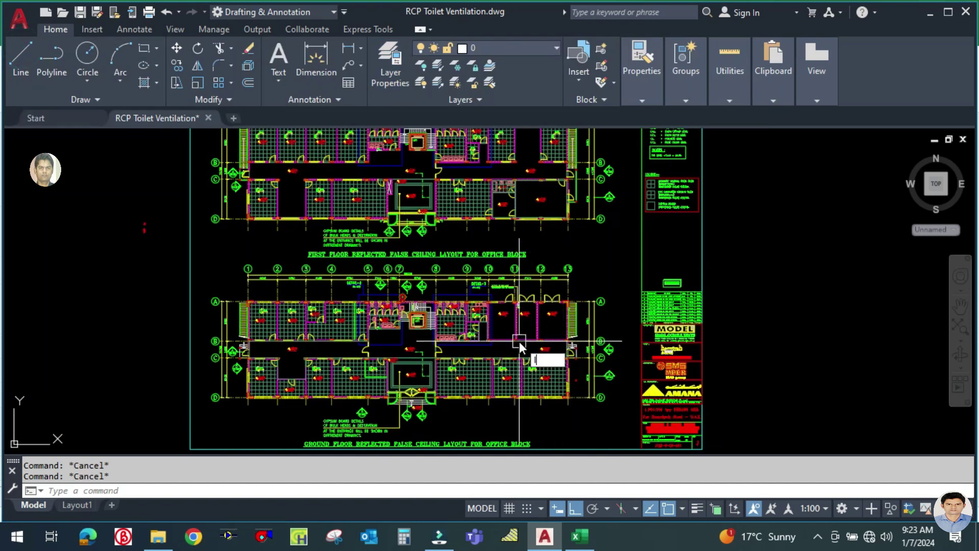
key("Return")
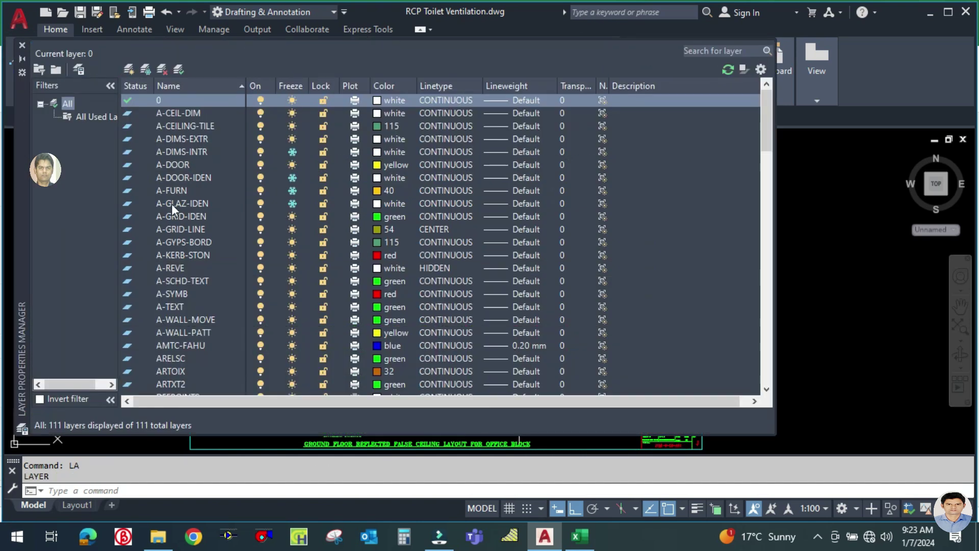
left_click(172, 192)
key("ctrl+a")
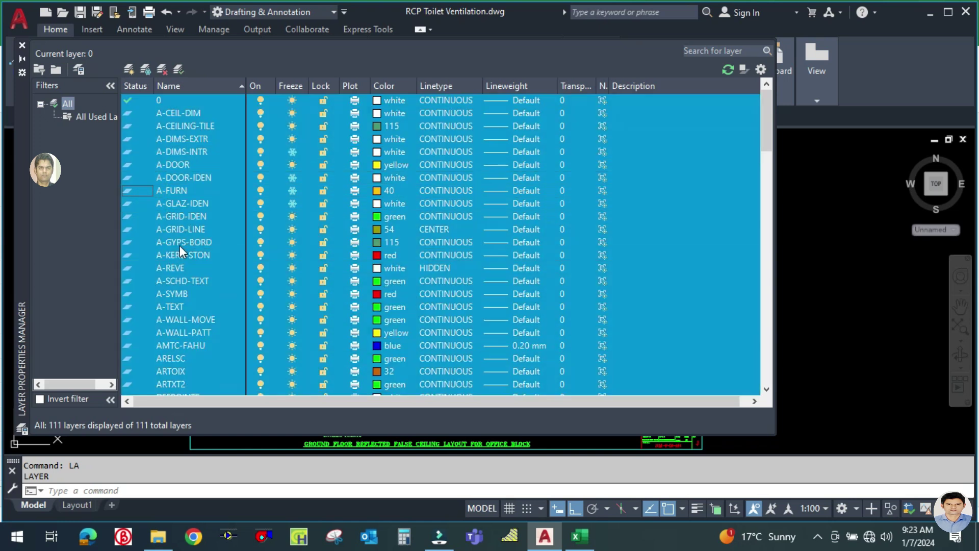
left_click(376, 205)
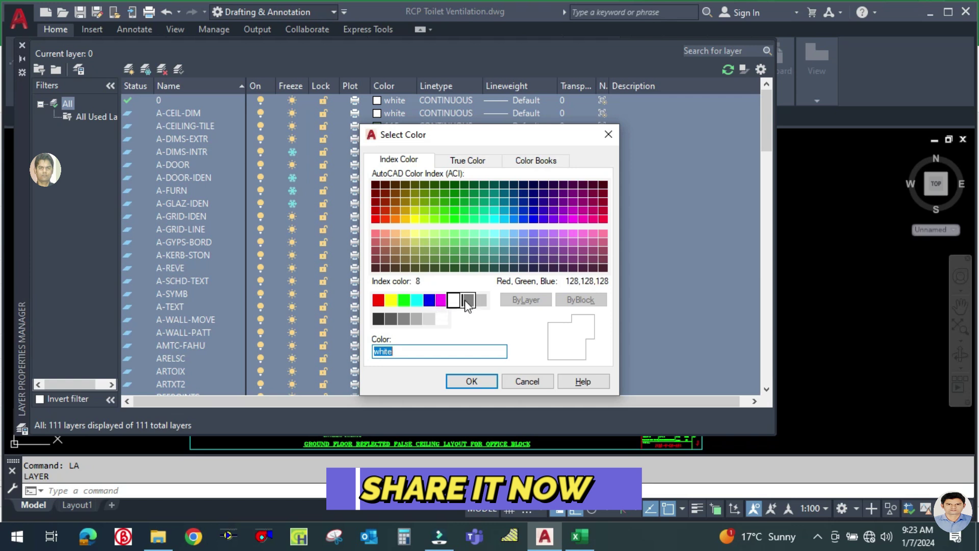
left_click(467, 302)
left_click(471, 381)
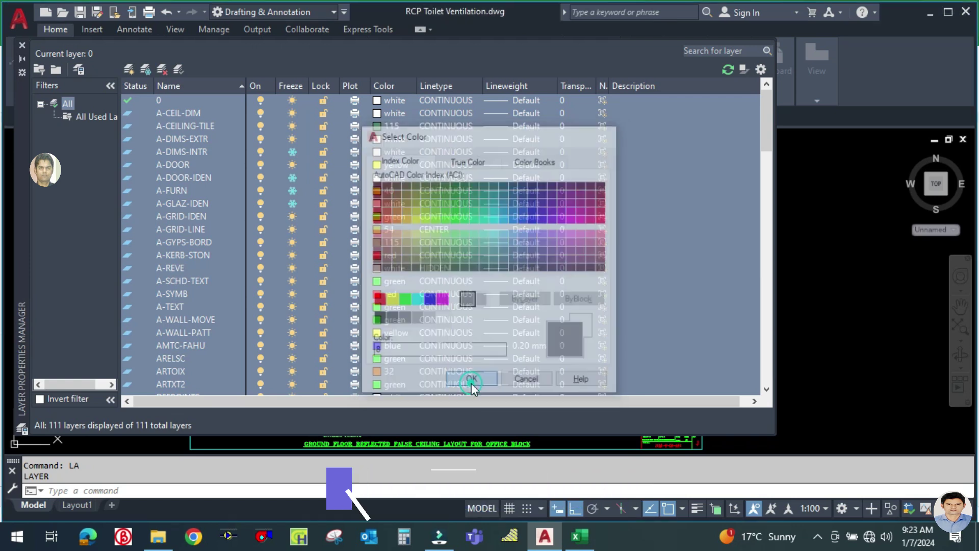
left_click(20, 43)
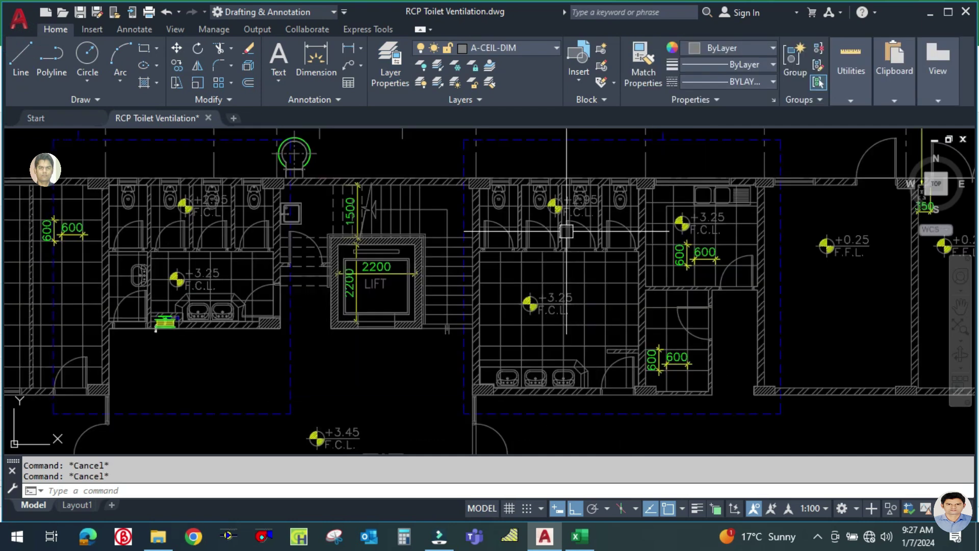
- Zoom in and out on the toilet block beside the lift, then switch to the ventilation workbook
scroll(532, 258, "down", 5)
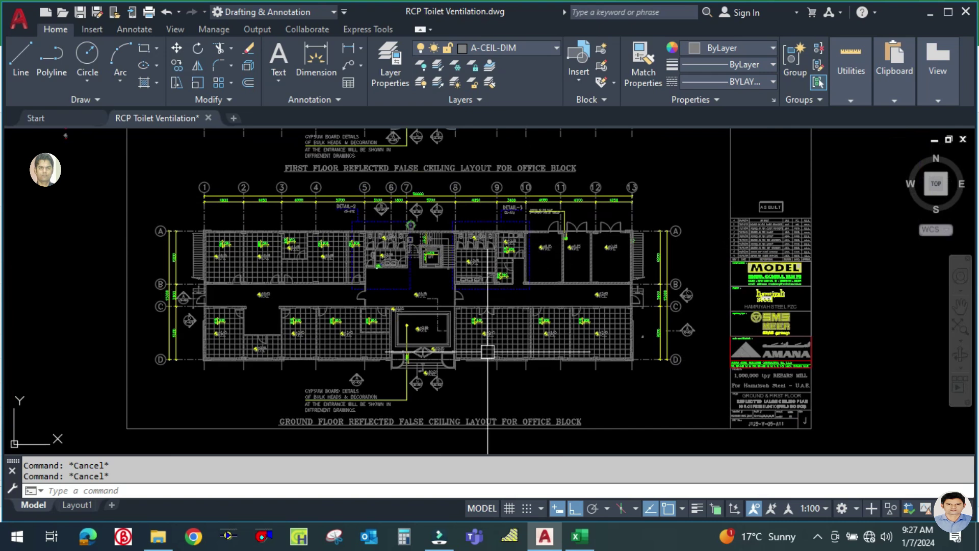
scroll(480, 237, "up", 5)
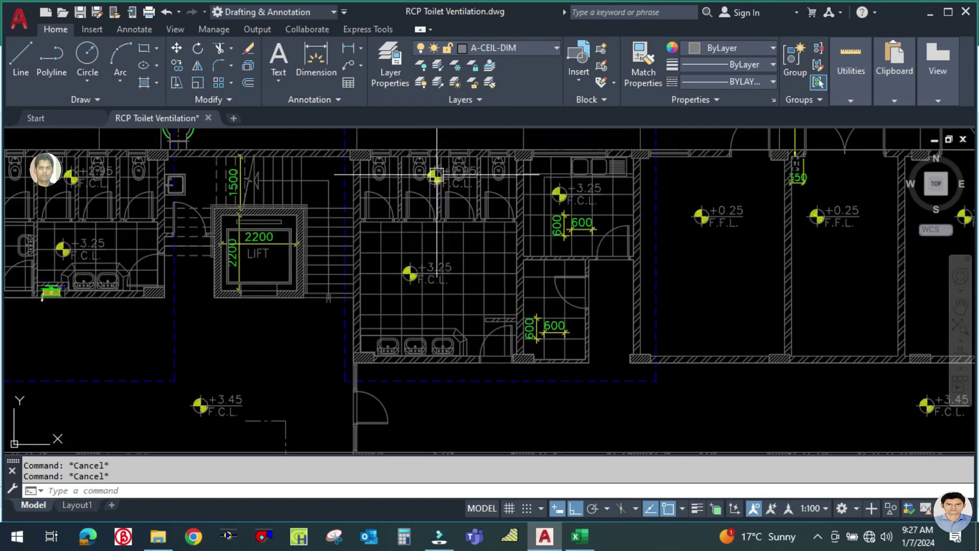
scroll(447, 175, "up", 2)
scroll(462, 262, "down", 2)
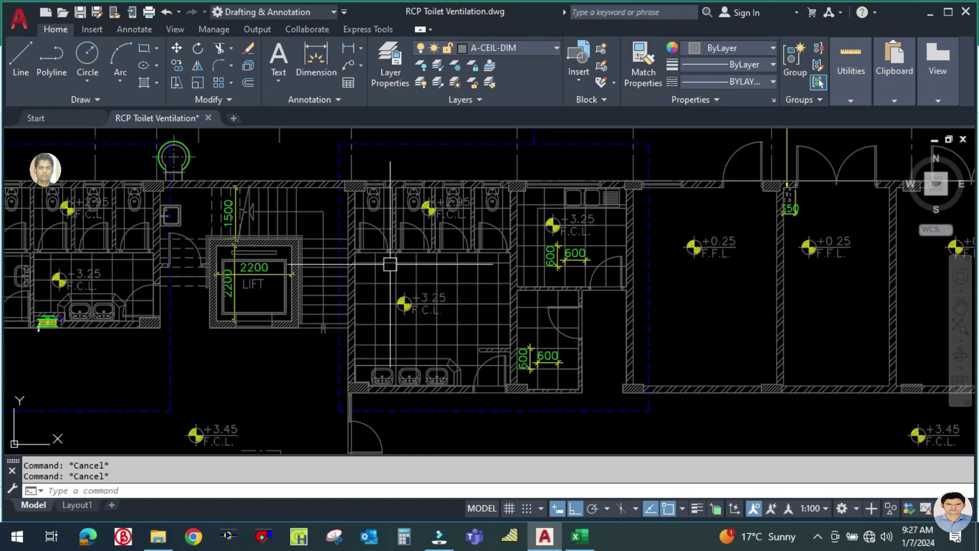
scroll(385, 268, "down", 2)
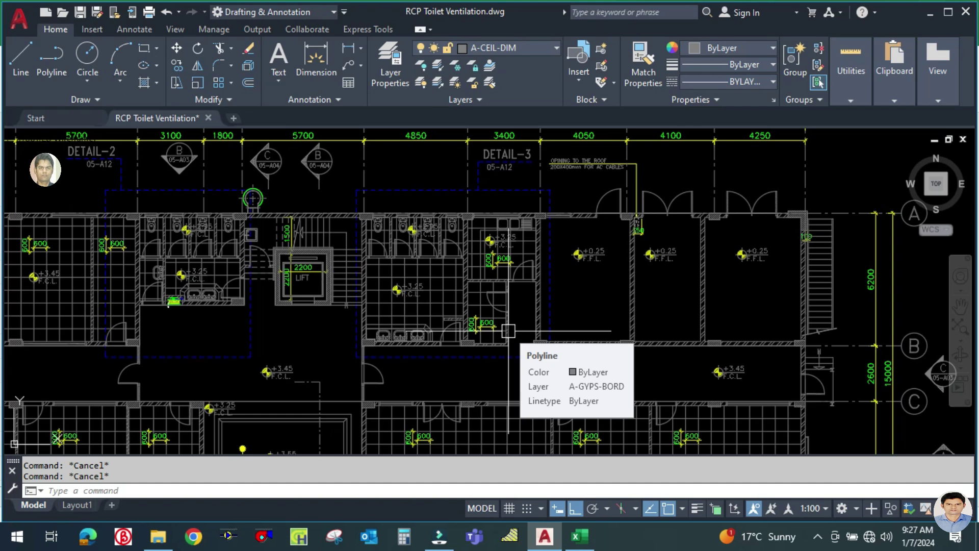
left_click(585, 546)
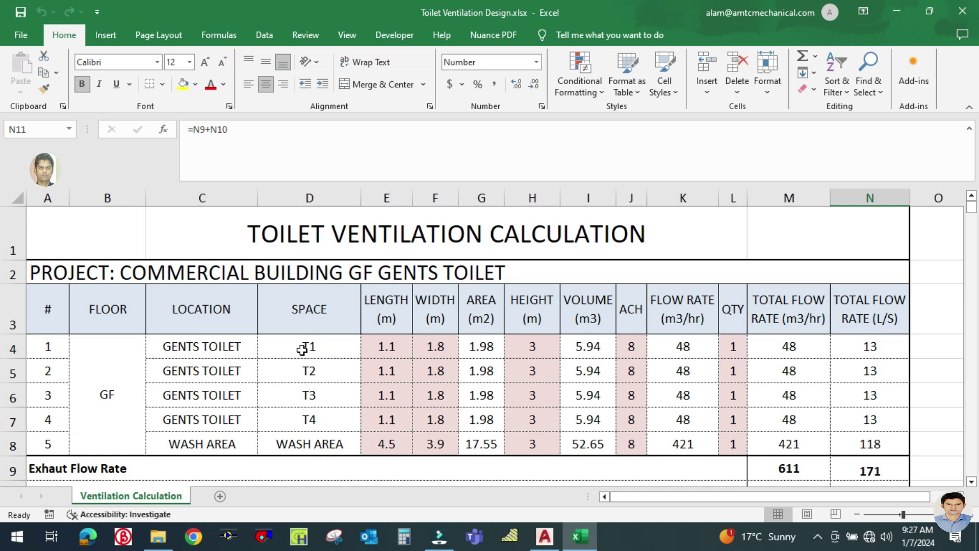
- Check cell D4 (T1) in the calculation table, then go back to the AutoCAD toilet plan
left_click(329, 345)
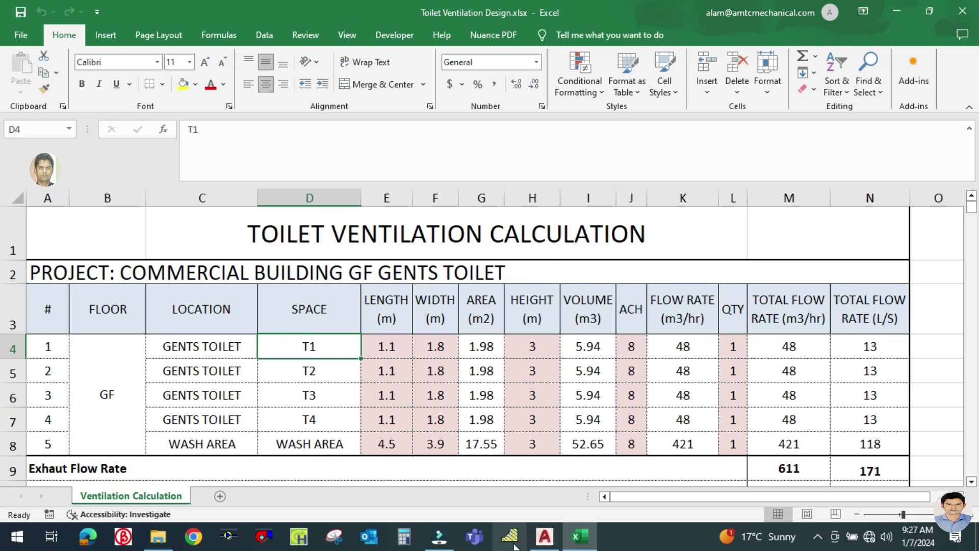
left_click(544, 536)
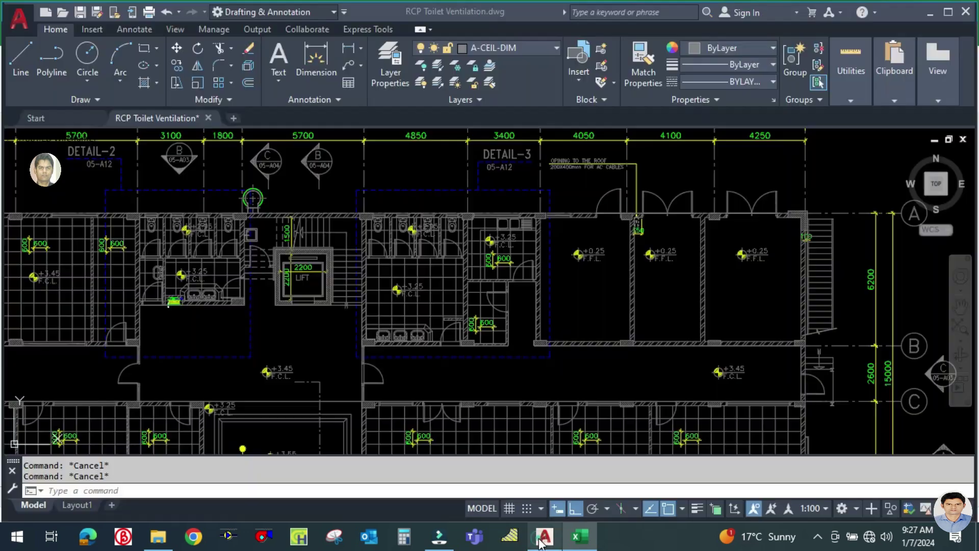
left_click(265, 536)
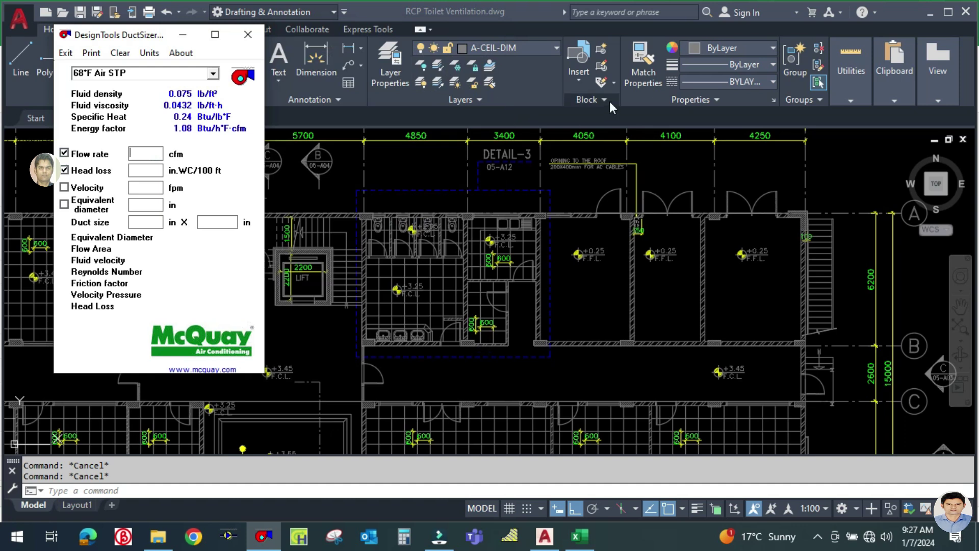
left_click(248, 36)
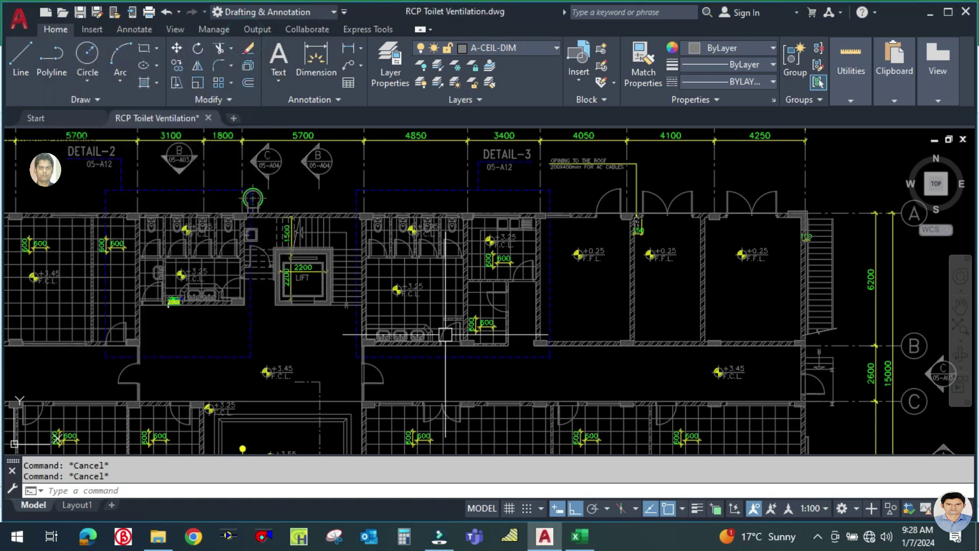
scroll(581, 214, "down", 6)
- Zoom out and pan to the ground floor plan, then start a new blank Excel workbook
scroll(336, 200, "up", 4)
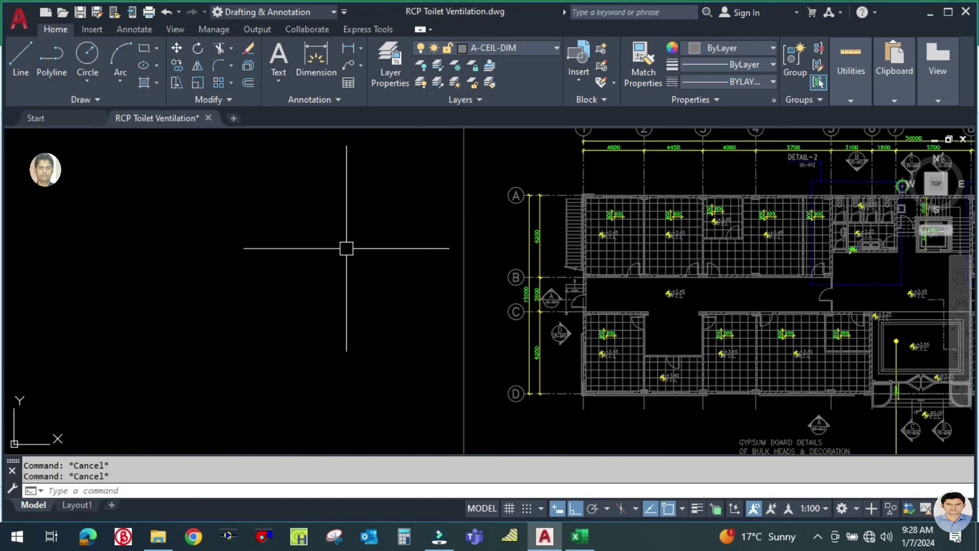
mouse_move(357, 292)
middle_mouse_down()
mouse_move(232, 323)
mouse_move(262, 321)
mouse_move(223, 313)
middle_mouse_up()
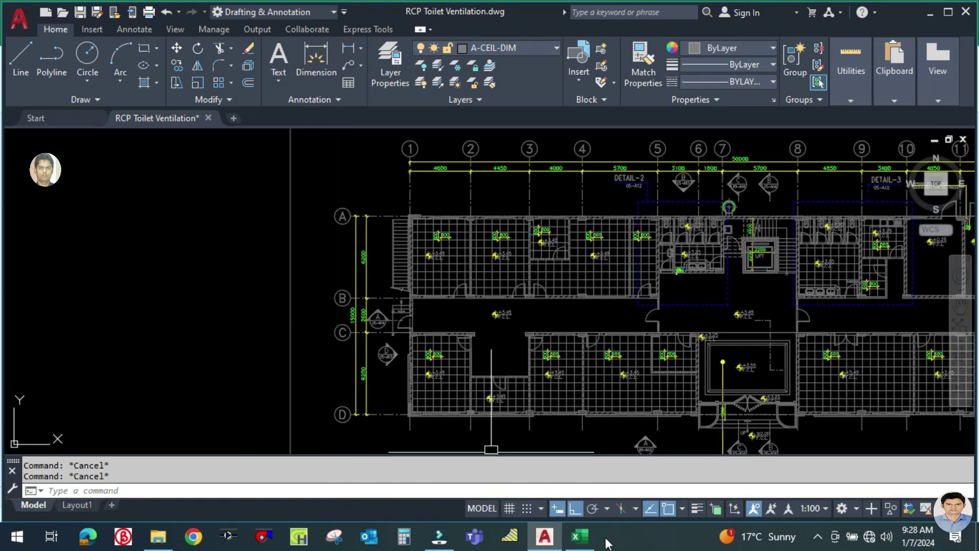
left_click(581, 536)
scroll(423, 397, "down", 3)
scroll(422, 400, "up", 3)
key("ctrl+n")
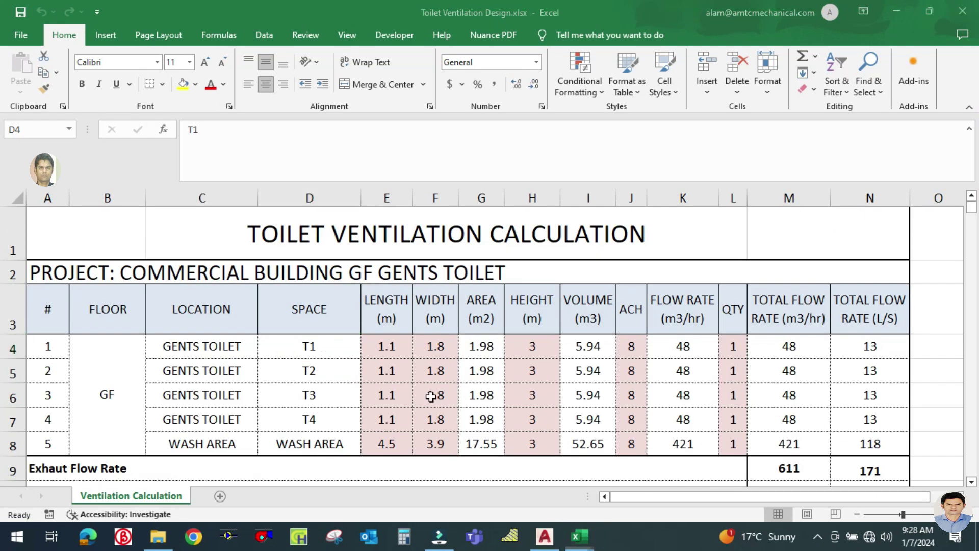
- Widen column G, label G5 'Q' and enter 13 in H5
left_click_drag(339, 196, 383, 195)
left_click(338, 265)
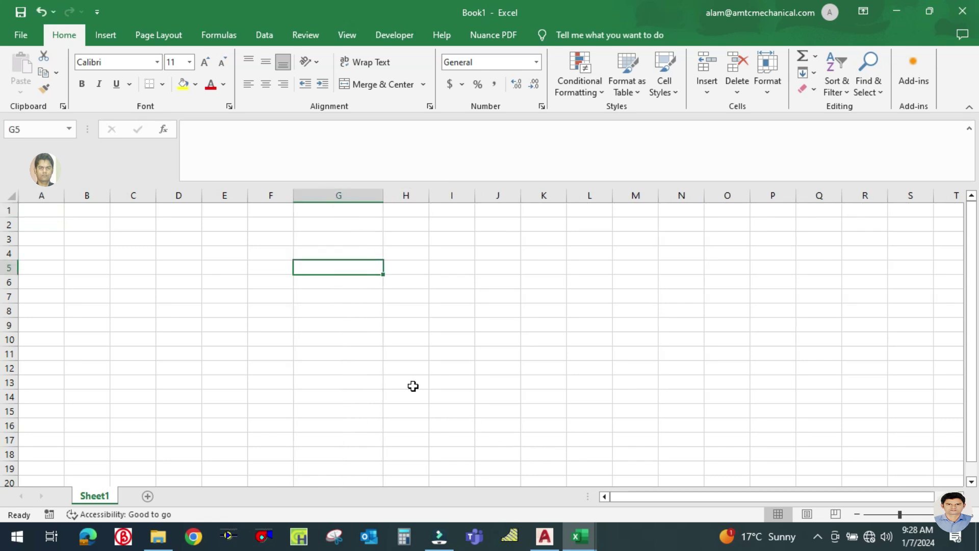
key("Caps_Lock")
type("Q")
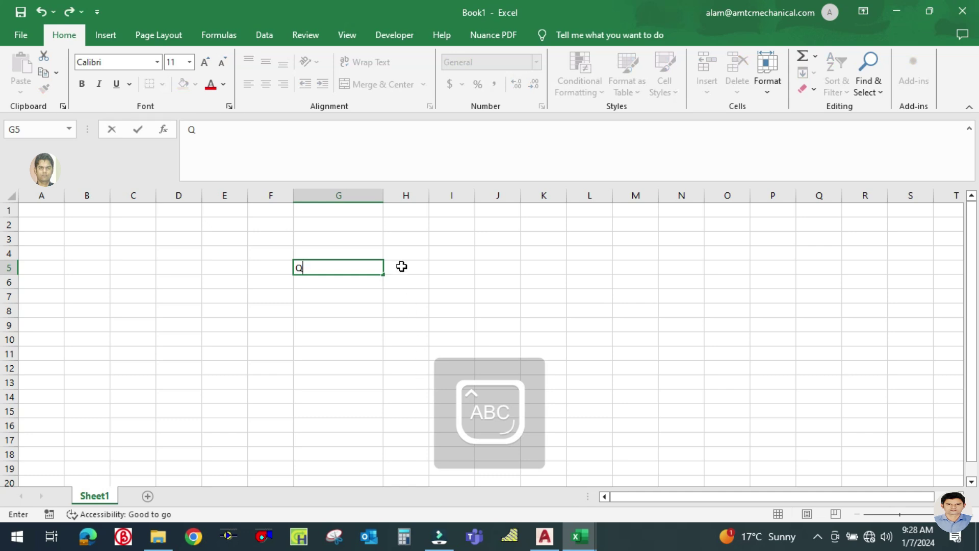
left_click(402, 266)
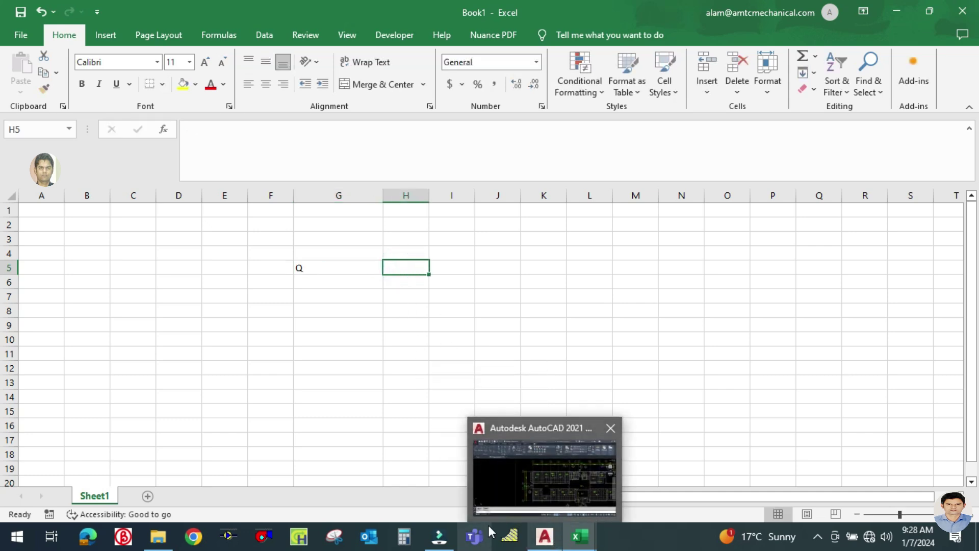
mouse_move(573, 536)
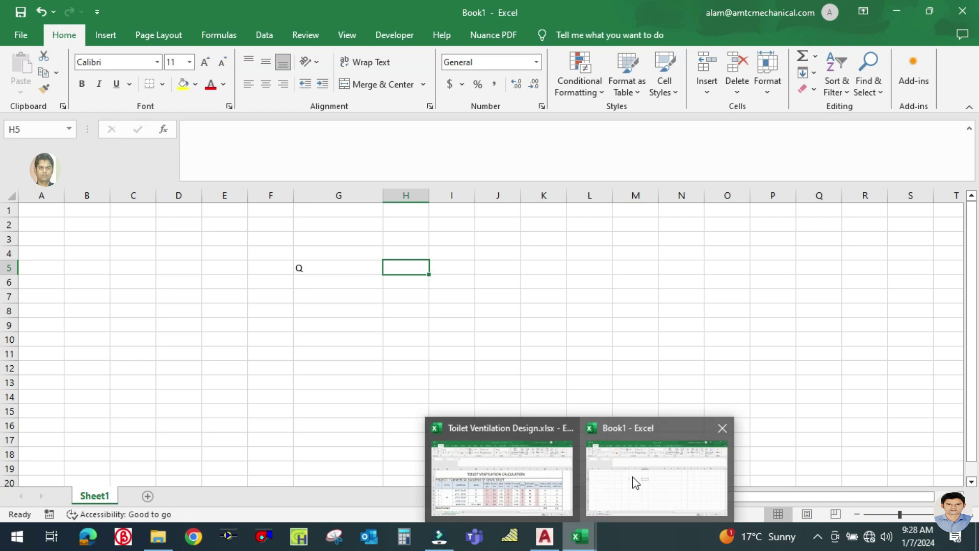
mouse_move(551, 484)
left_click(533, 296)
left_click(420, 268)
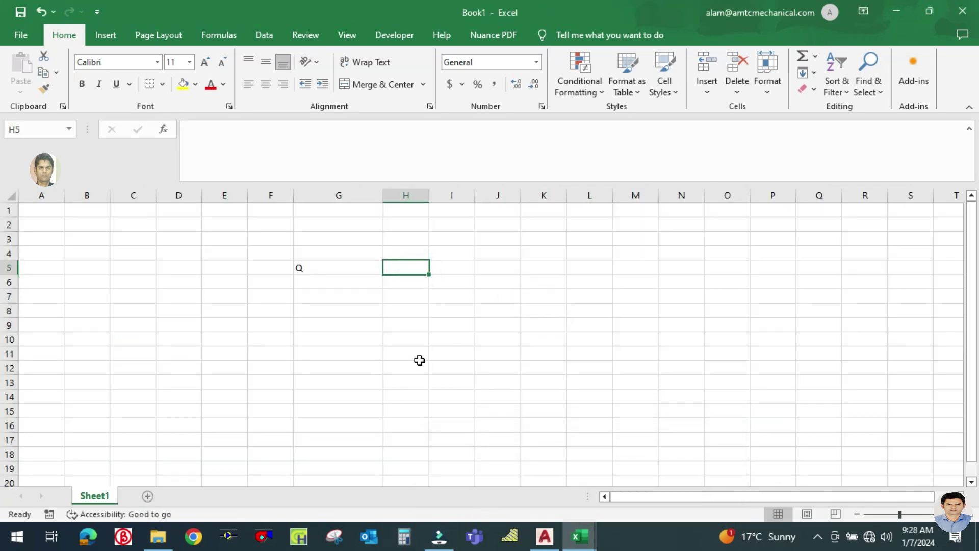
type("13")
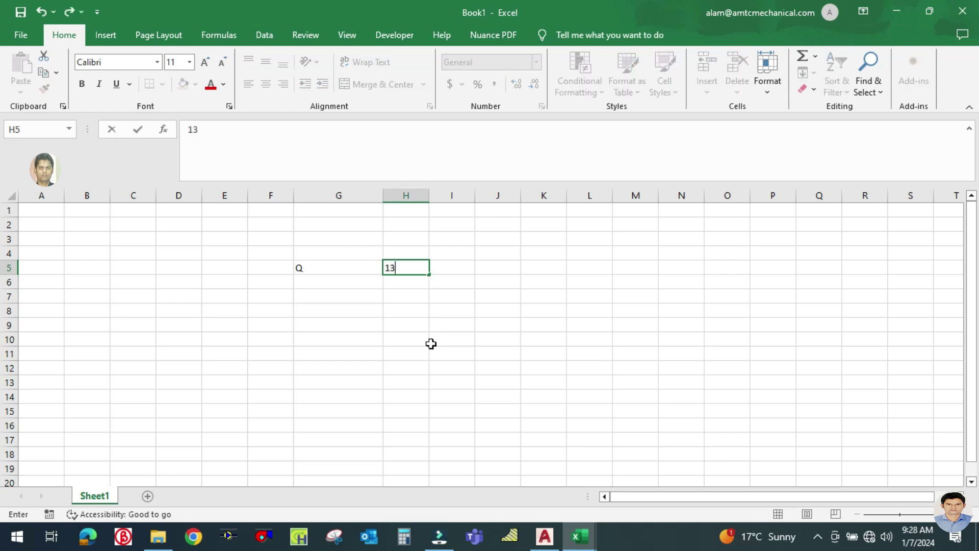
left_click(430, 344)
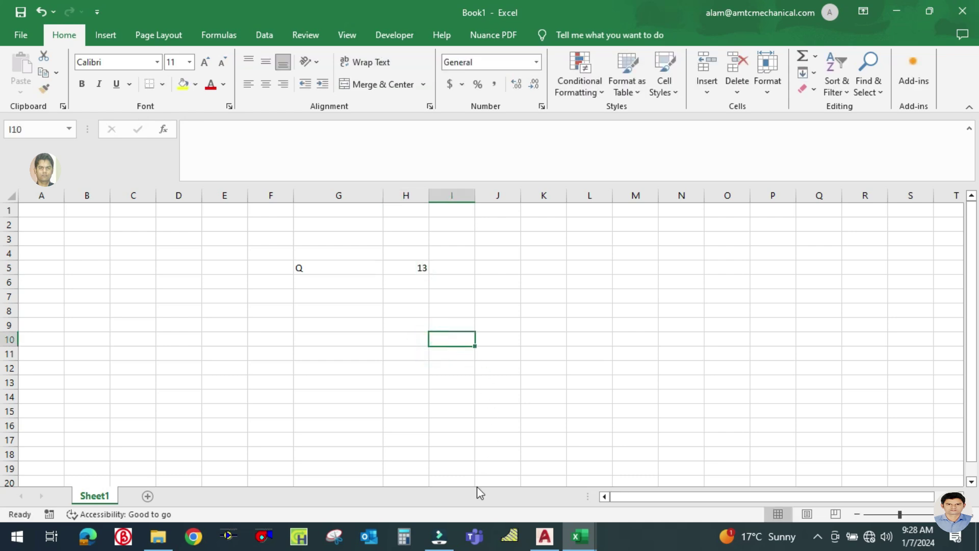
- Convert 13 × 2.119 in Calculator, replace H5 with 28, and head H4 'CFM'
left_click(408, 536)
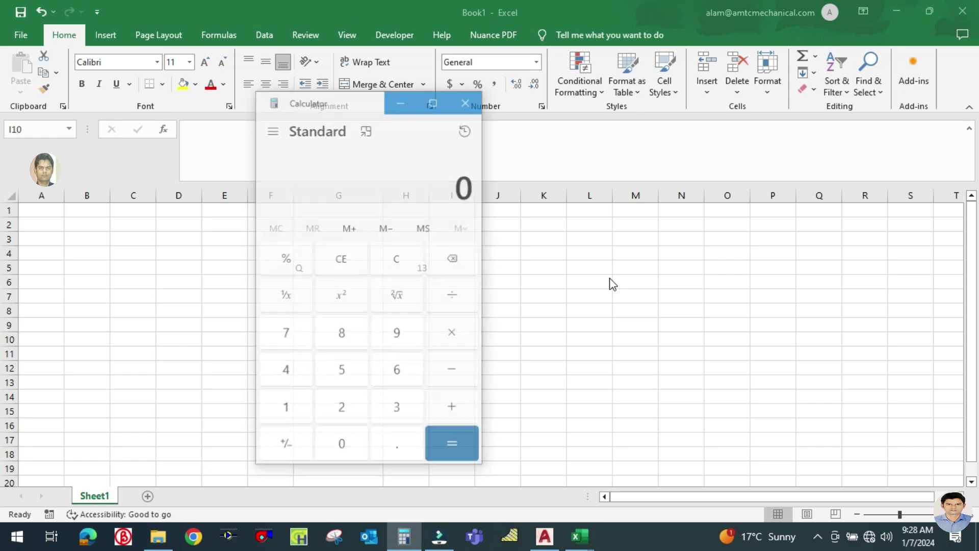
type("1")
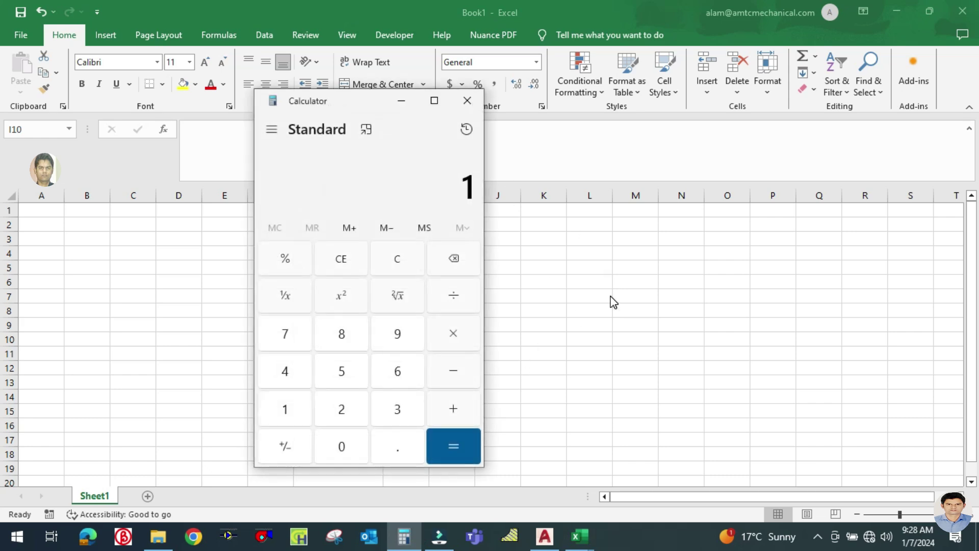
type("3*2.119")
key("Return")
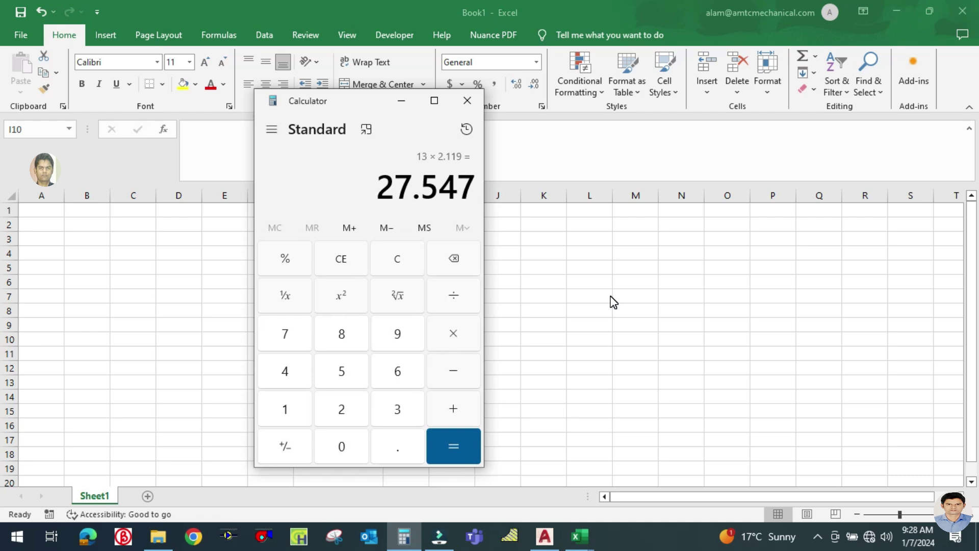
left_click(608, 296)
left_click(411, 267)
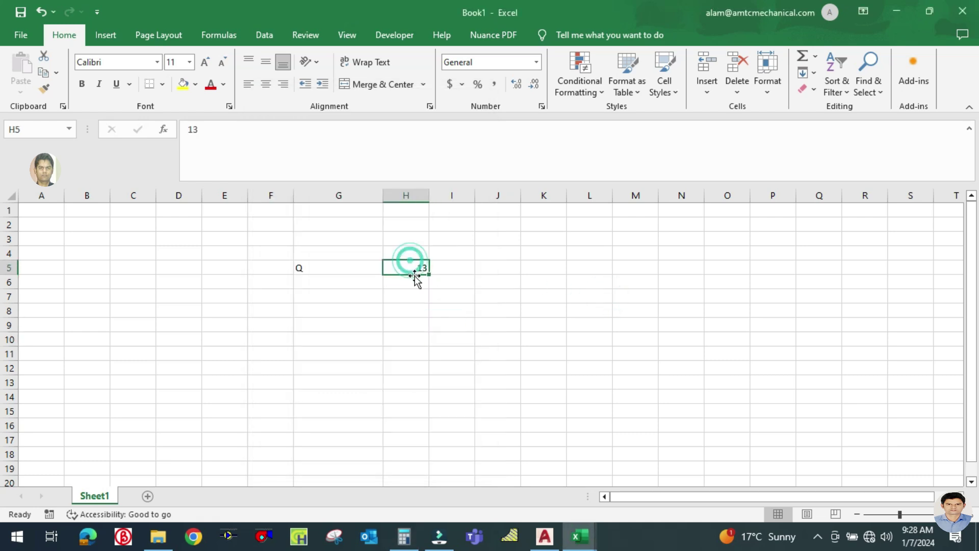
type("28")
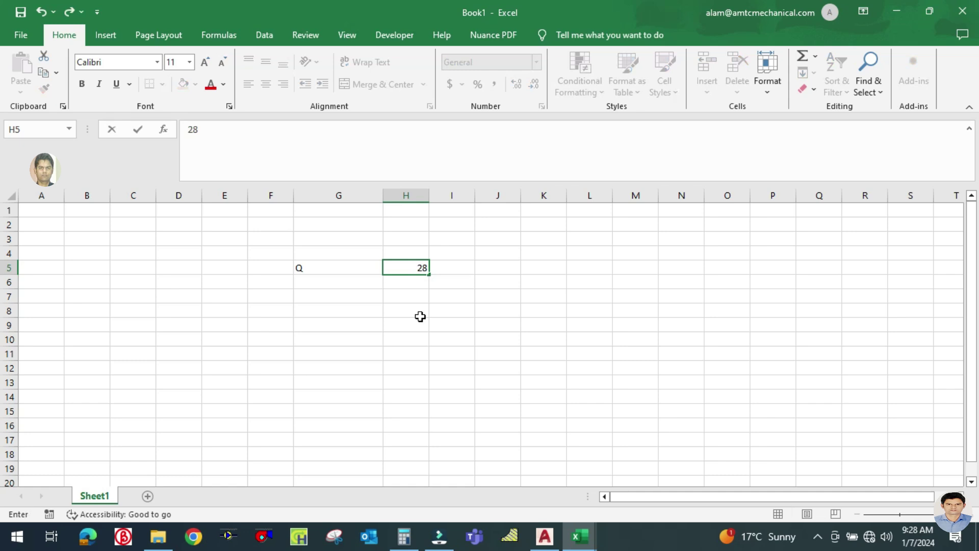
left_click(461, 348)
left_click(411, 252)
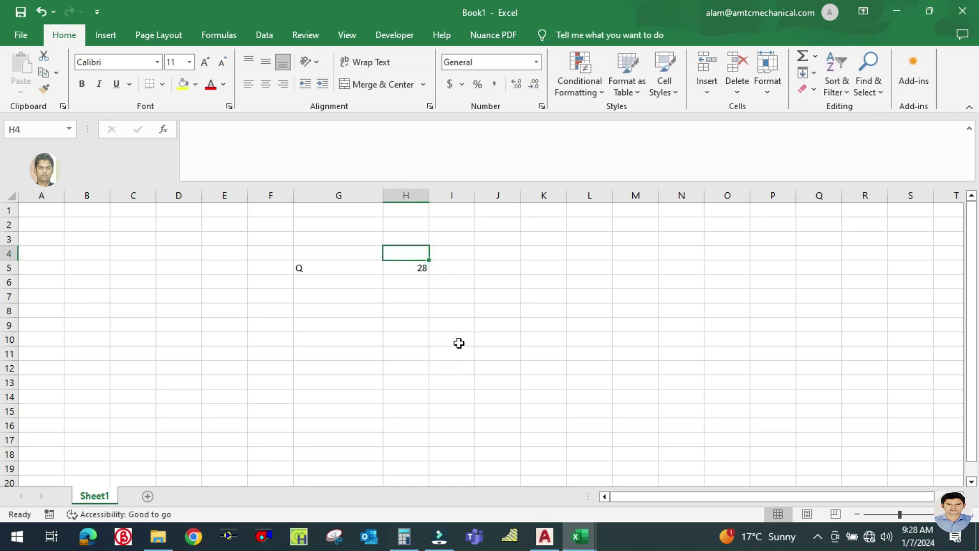
type("CFM")
left_click(425, 323)
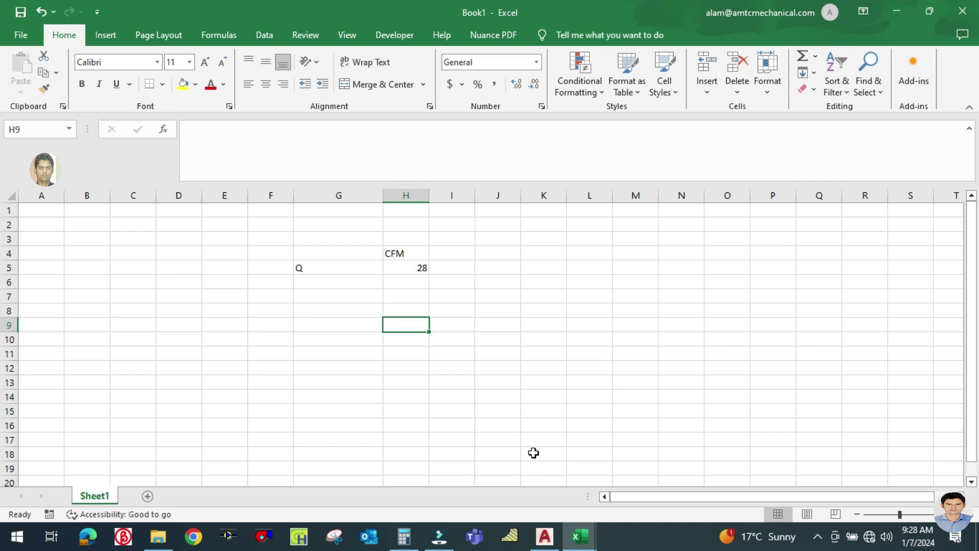
- Label G6 'V' and enter a velocity of 500 in H6
left_click(317, 282)
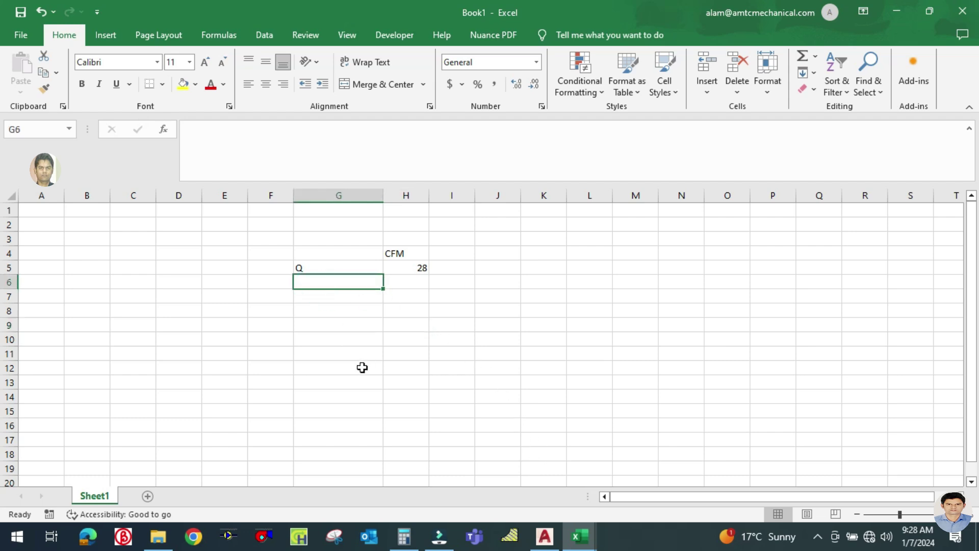
type("V")
left_click(364, 368)
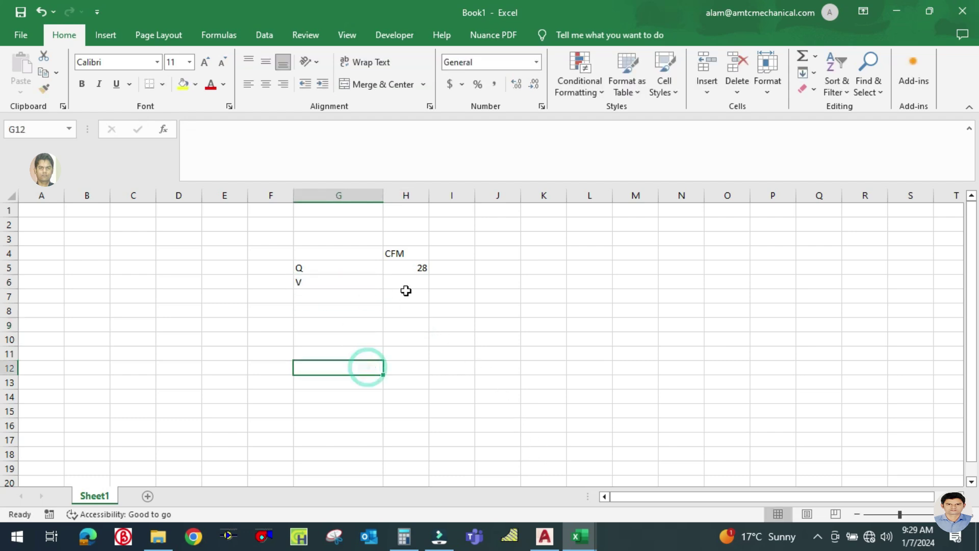
left_click(406, 274)
left_click(405, 281)
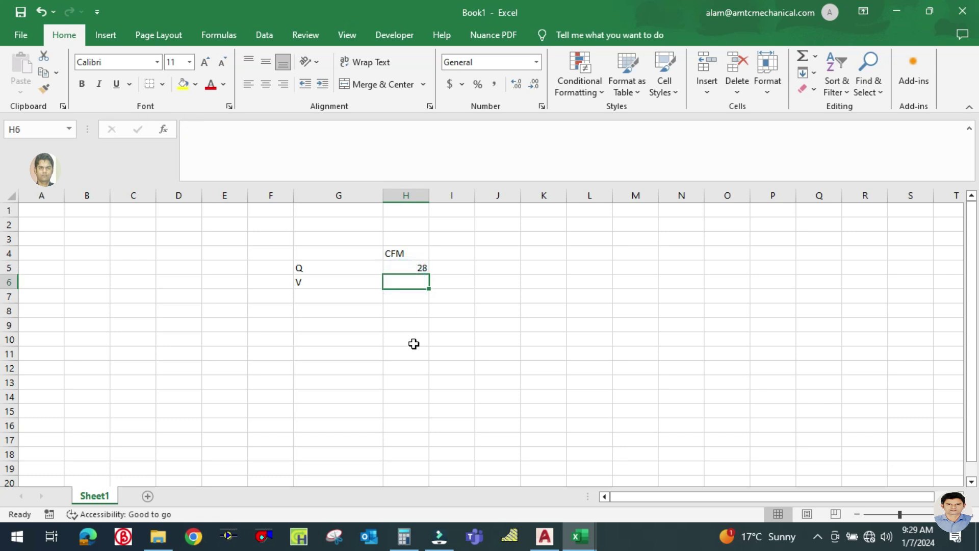
type("5000")
key("BackSpace")
left_click(414, 363)
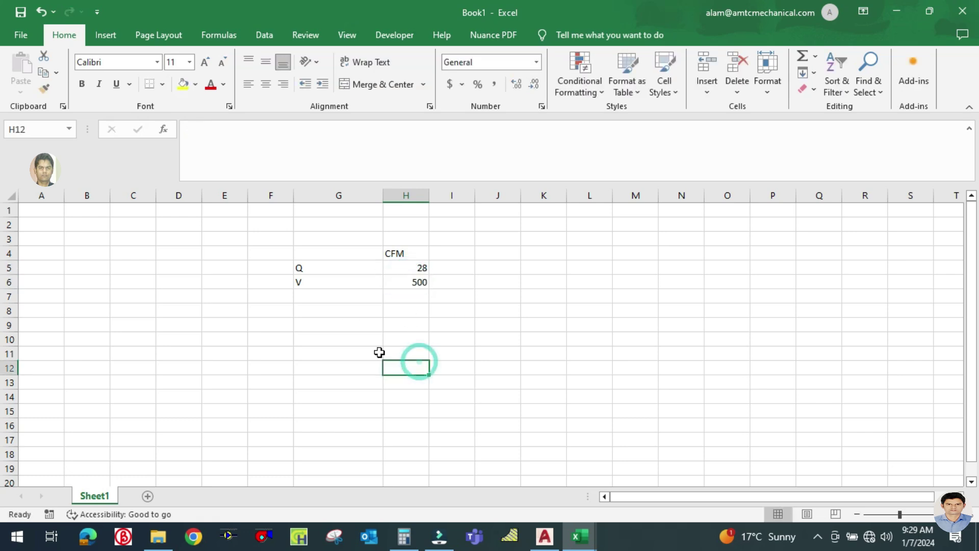
- Label G7 'A', abandoning an unfinished formula in H7
left_click(321, 296)
type("A")
left_click(343, 369)
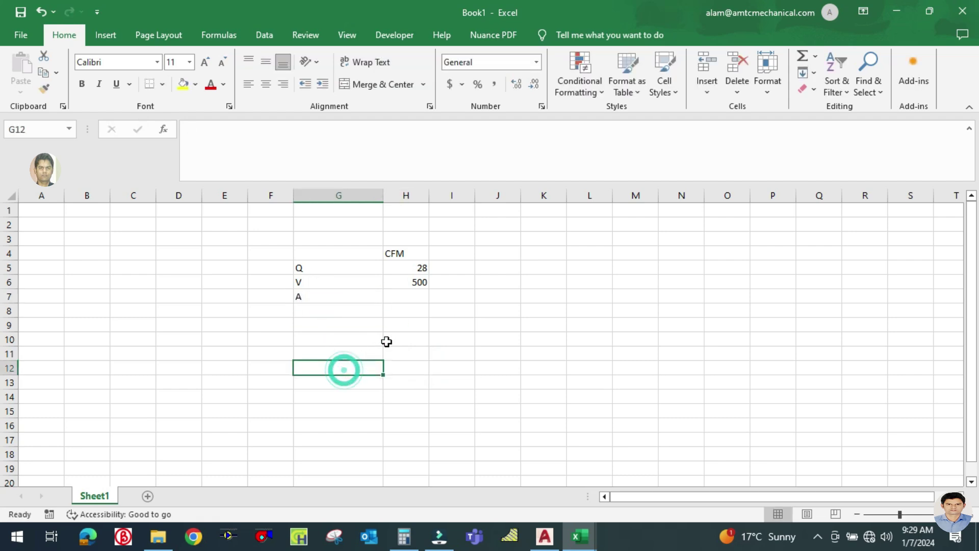
left_click(407, 295)
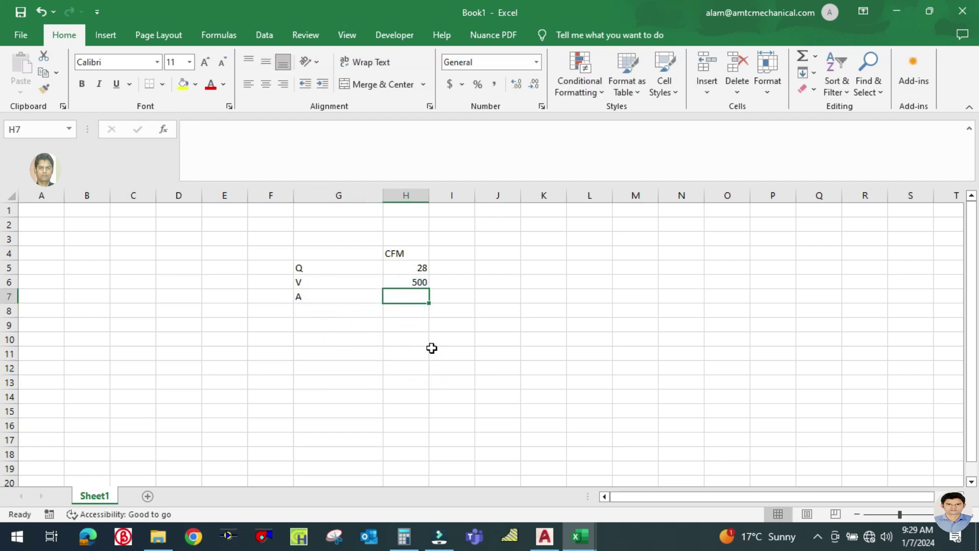
type("=")
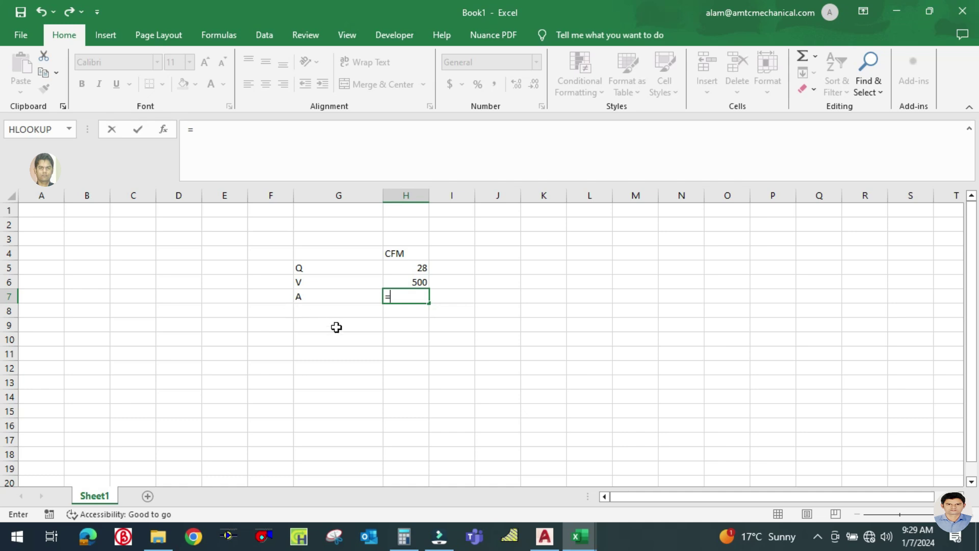
key("Escape")
left_click(339, 350)
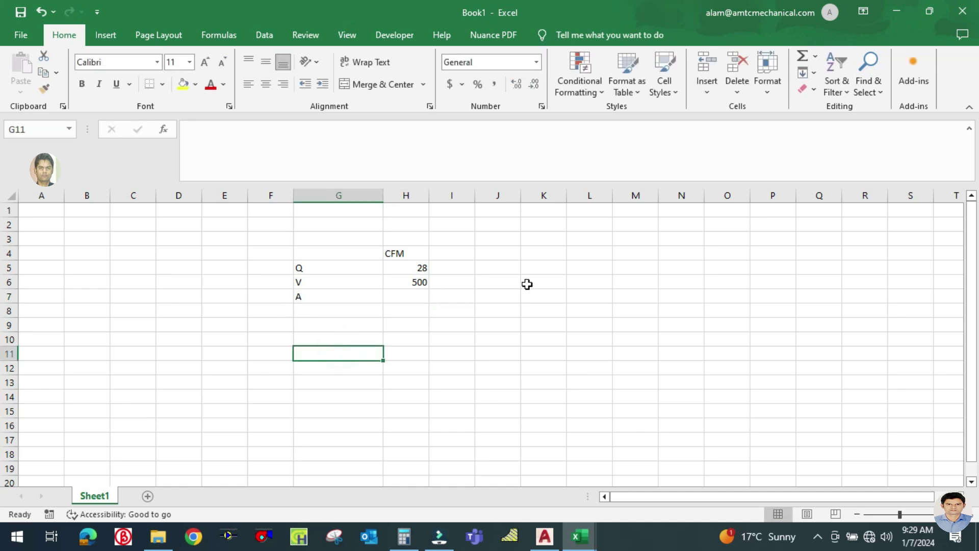
- Add the note 'Q=A X V' in G8, cancelling a stray entry in H8
left_click(321, 310)
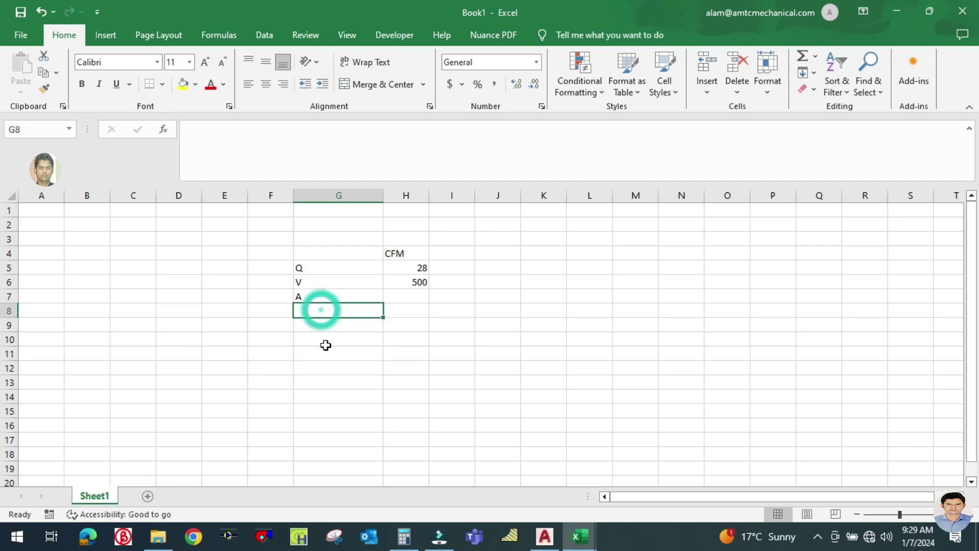
type("Q=A X V")
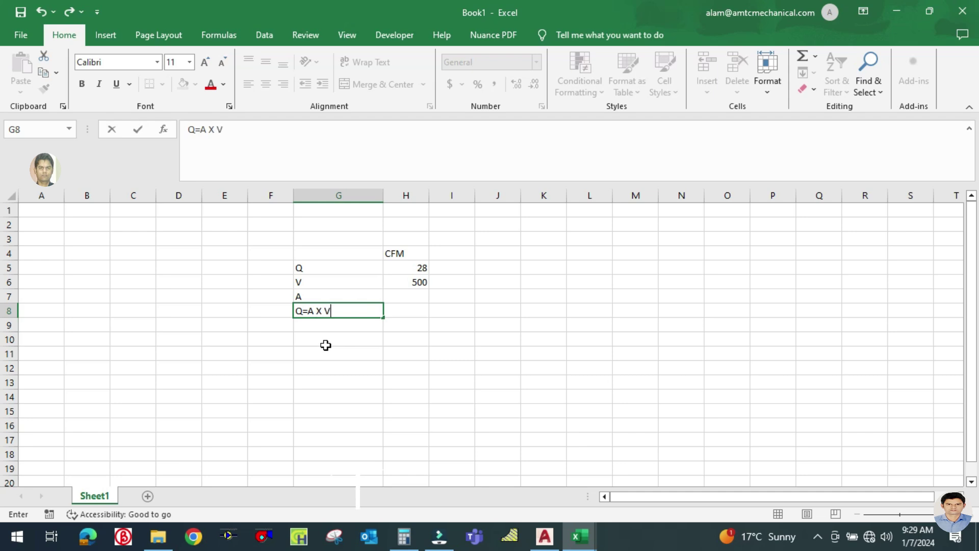
left_click(325, 345)
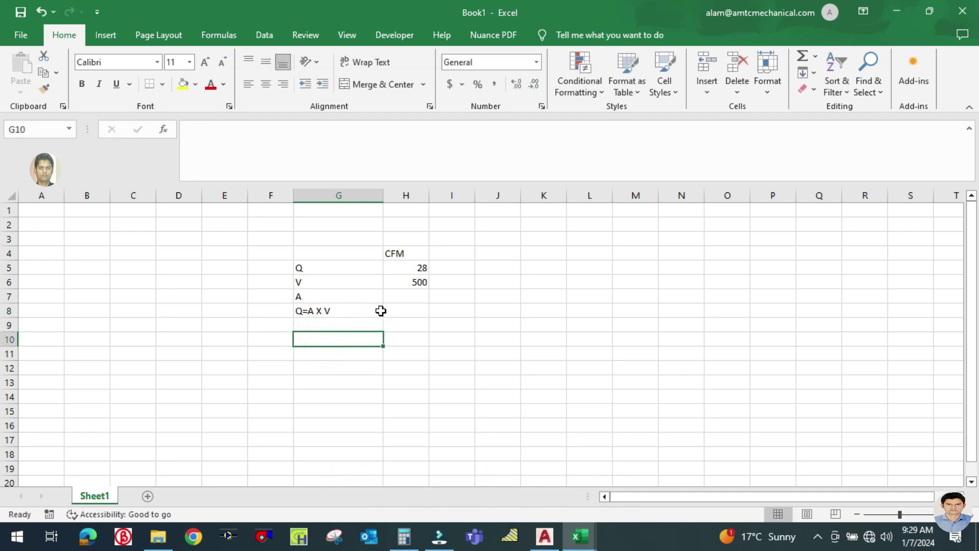
left_click(397, 310)
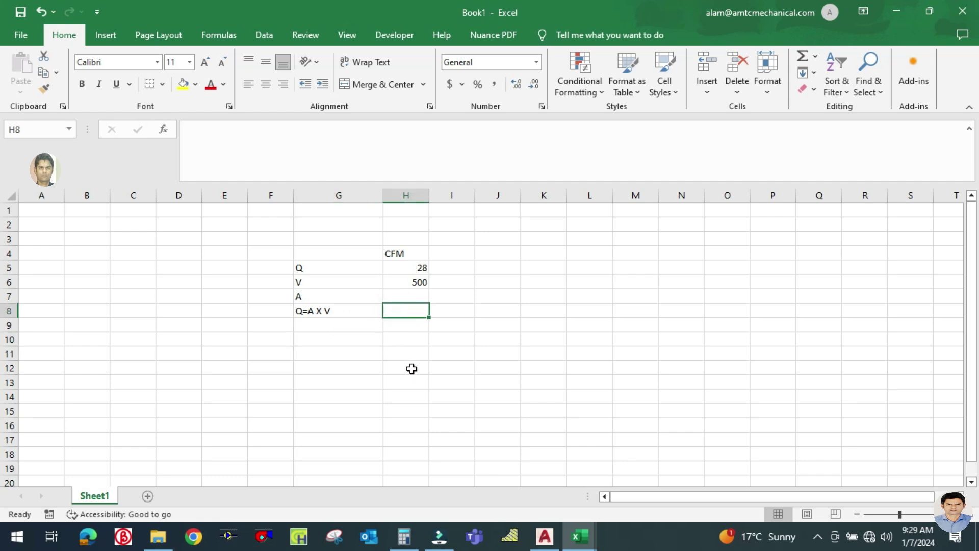
type("=")
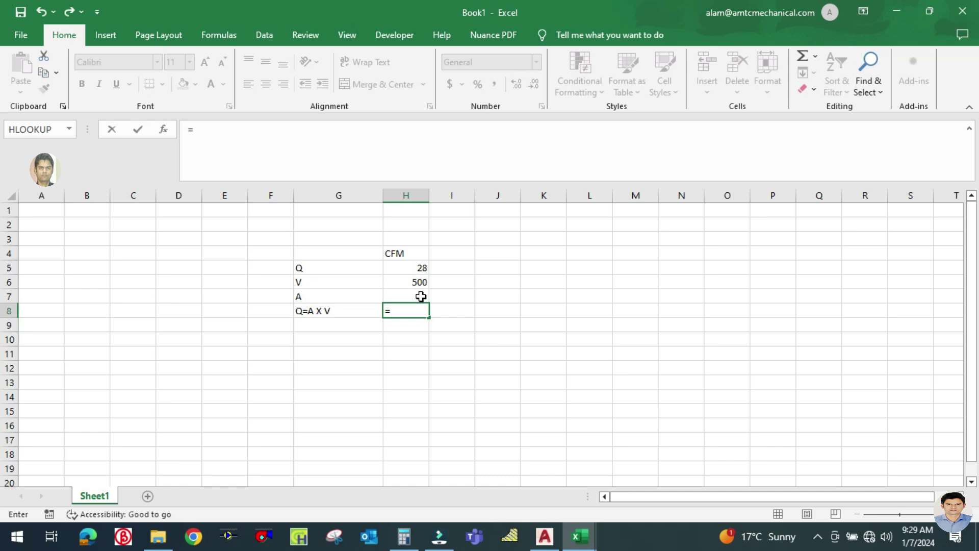
key("Escape")
- Label G9 'A = Q/V'
left_click(378, 365)
left_click(323, 326)
type("A")
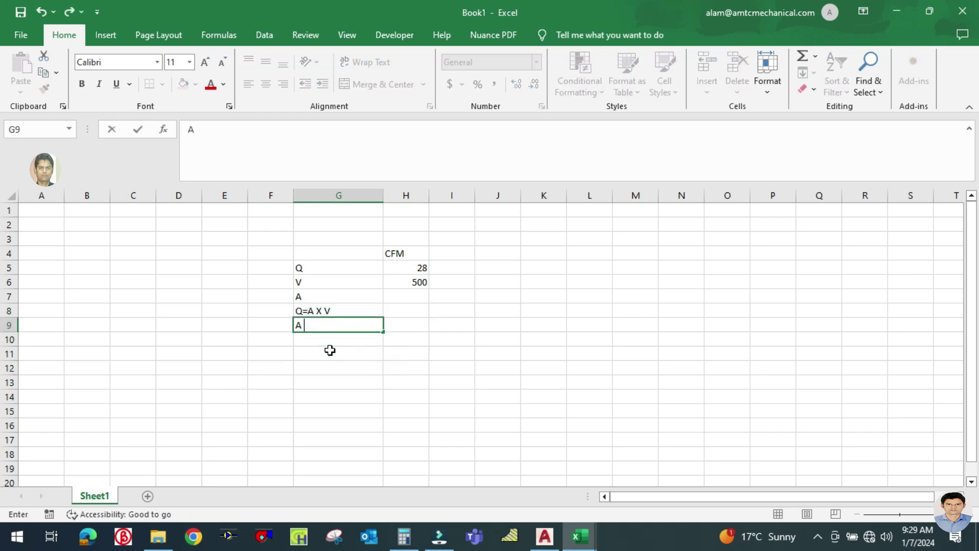
type(" =")
type("Q/V")
key("Return")
- Enter =H5/H6 in H9, giving an area of 0.056
left_click(409, 327)
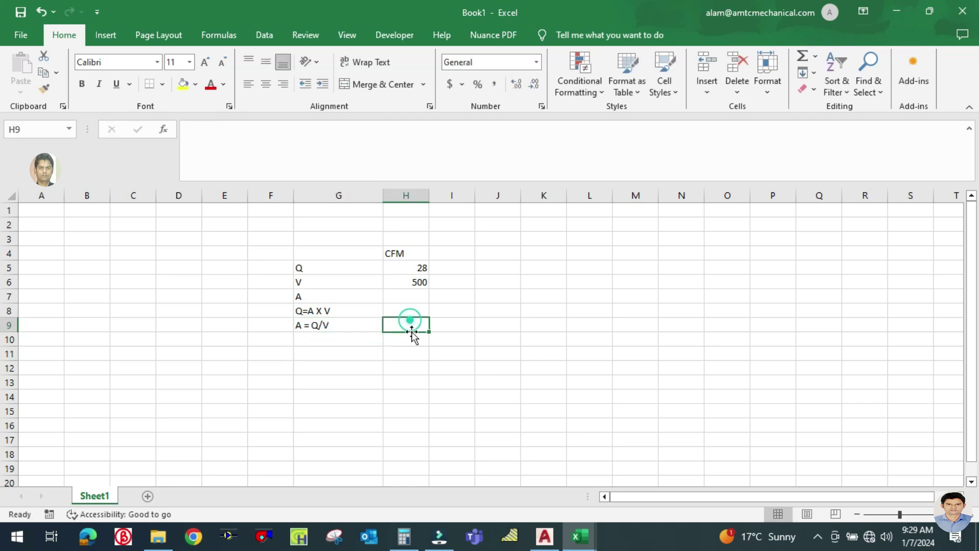
type("=")
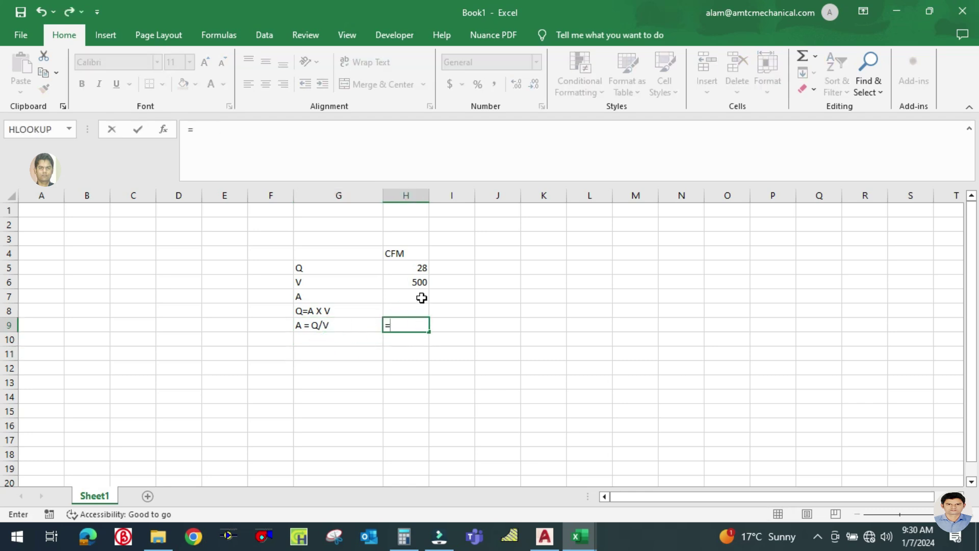
left_click(415, 268)
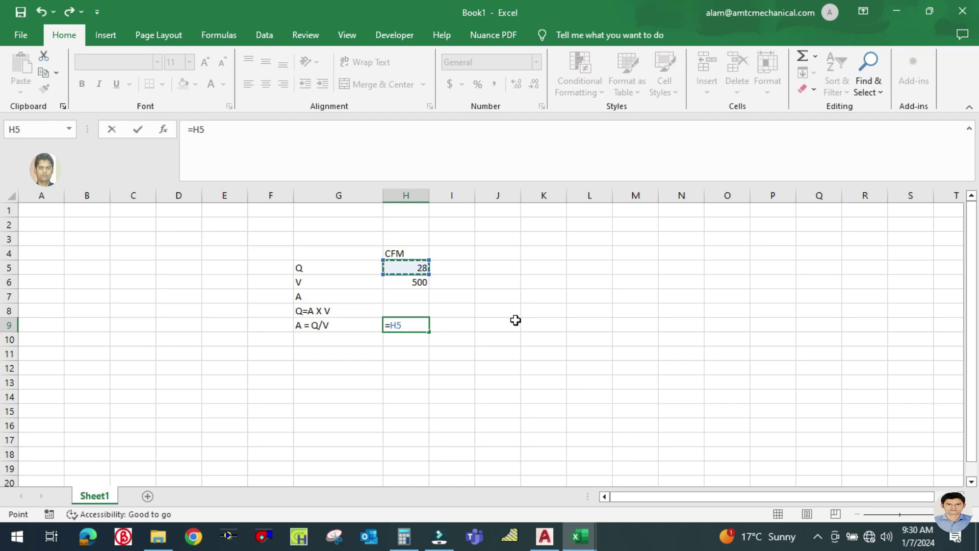
type("/")
left_click(422, 282)
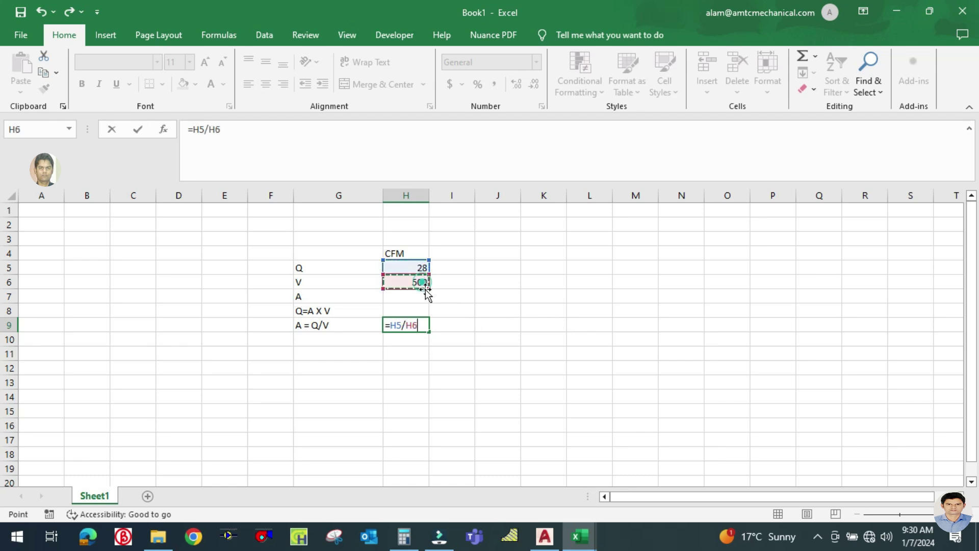
key("Tab")
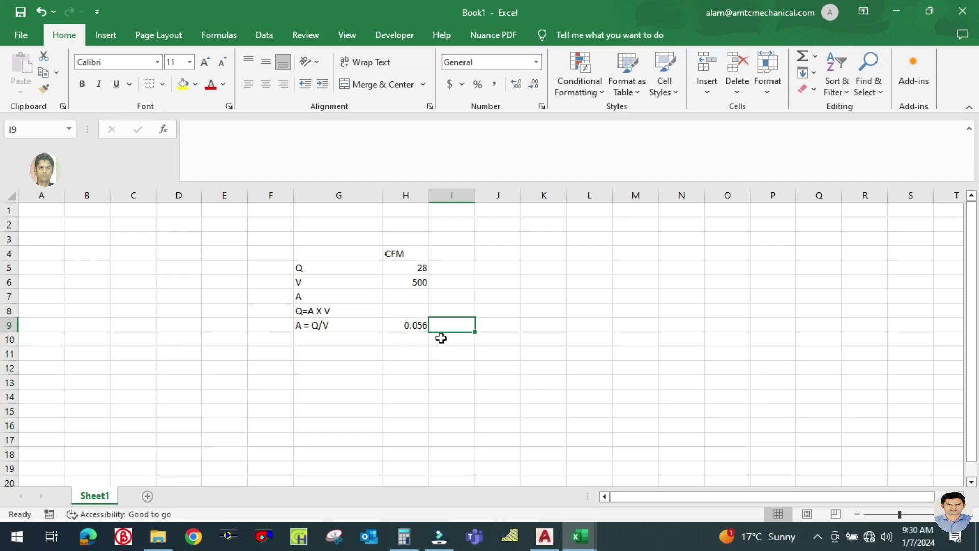
- Enter =H9*144 in I9, converting the area to 8.064
type("=")
left_click(416, 325)
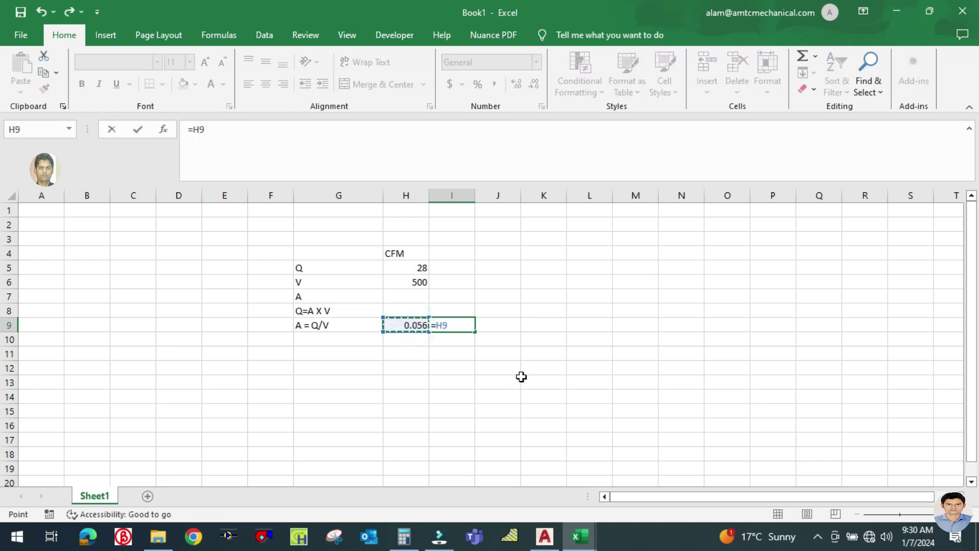
type("*144")
key("Tab")
left_click(461, 327)
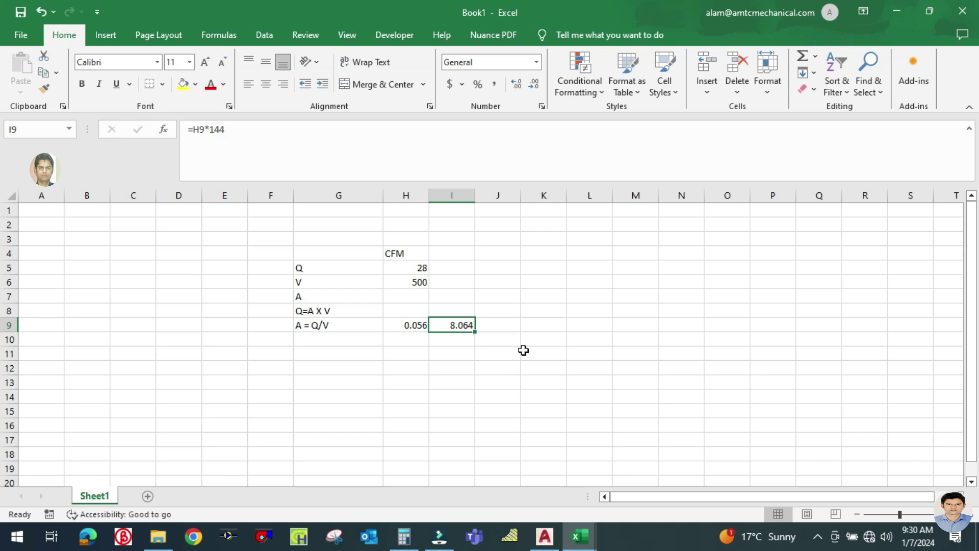
left_click(404, 535)
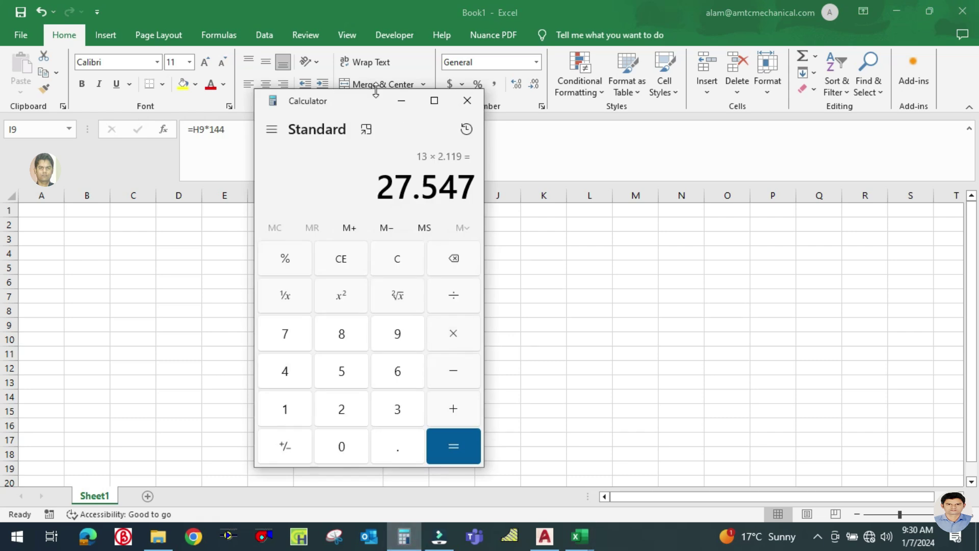
- Work out the square root of 8 (2.82842712474619) in Calculator
left_click_drag(350, 102, 708, 109)
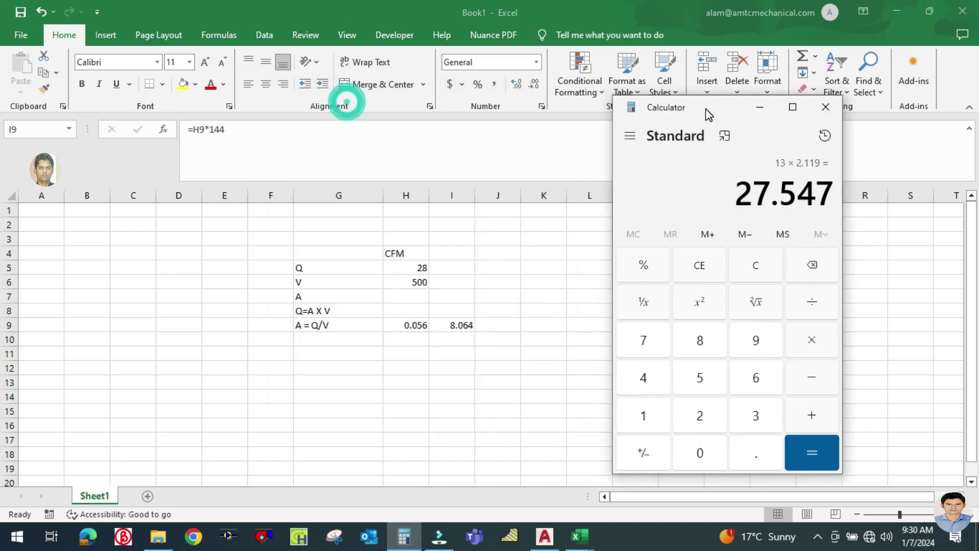
left_click(758, 274)
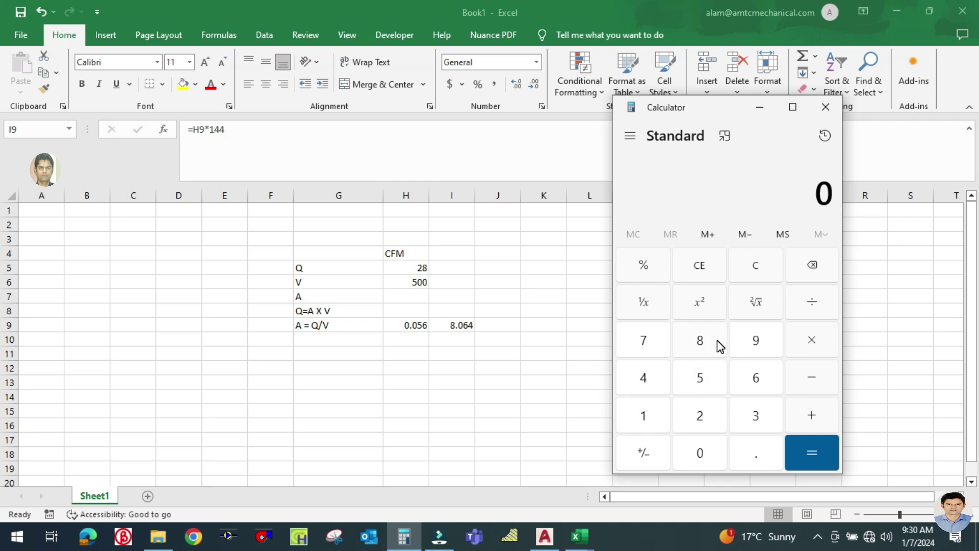
left_click(700, 340)
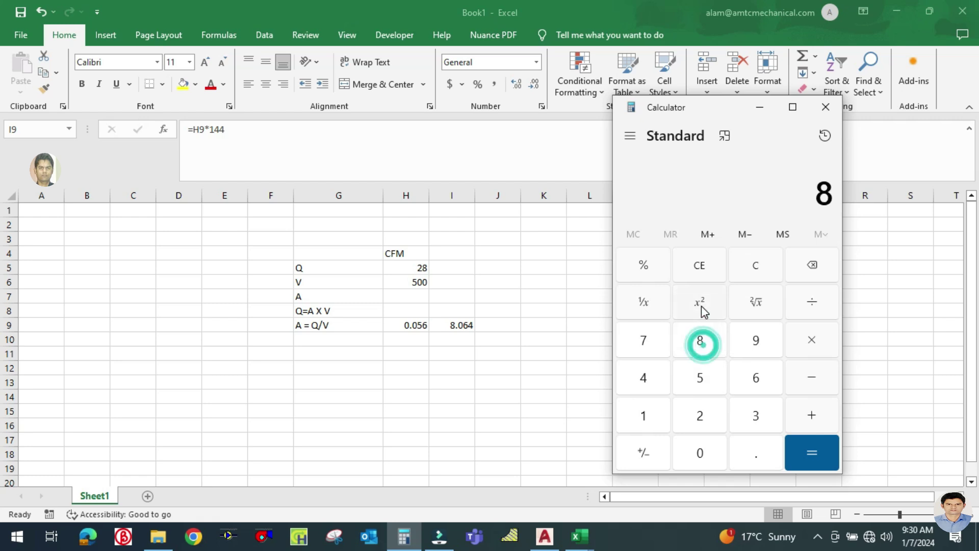
left_click(699, 301)
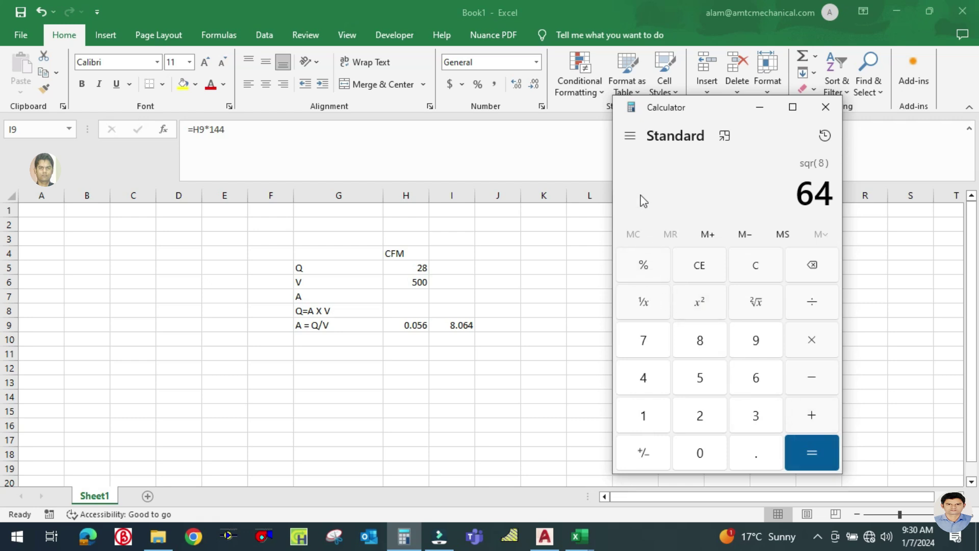
left_click(754, 265)
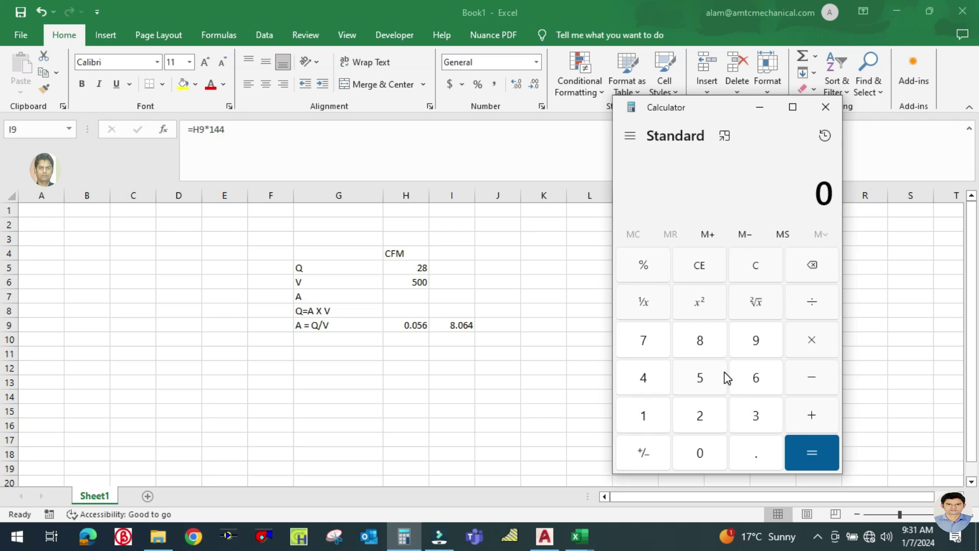
left_click(701, 340)
left_click(758, 300)
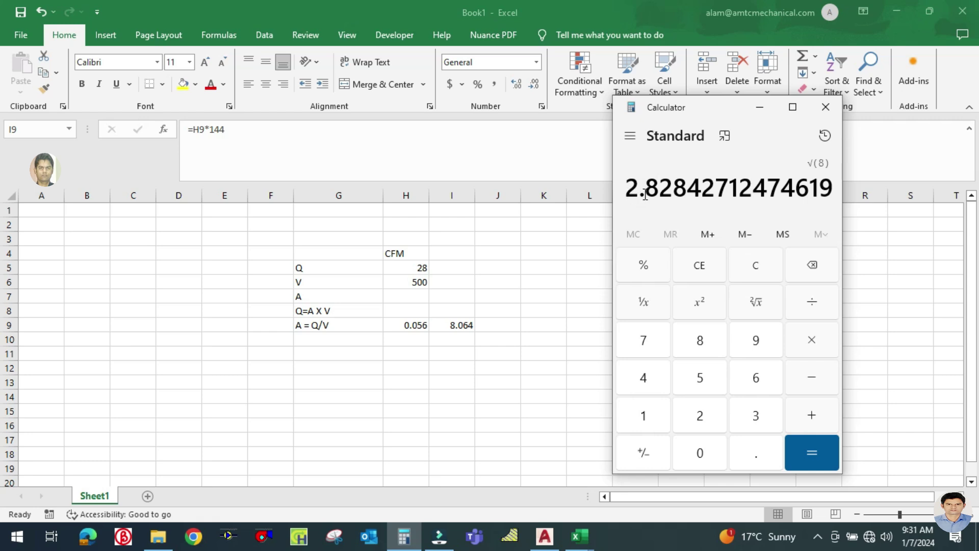
- Minimize Calculator and switch to the AutoCAD ventilation drawing
left_click(760, 111)
left_click_drag(449, 355, 451, 368)
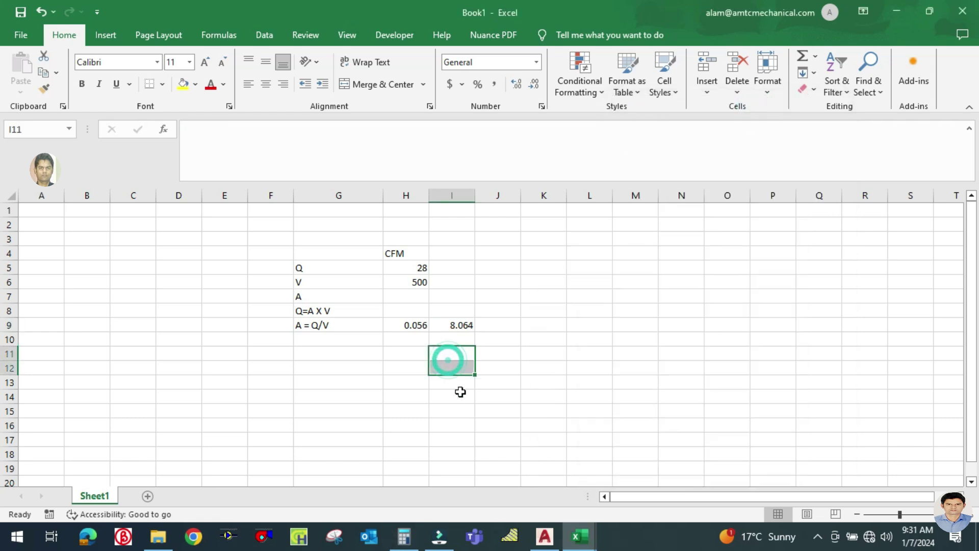
left_click(553, 540)
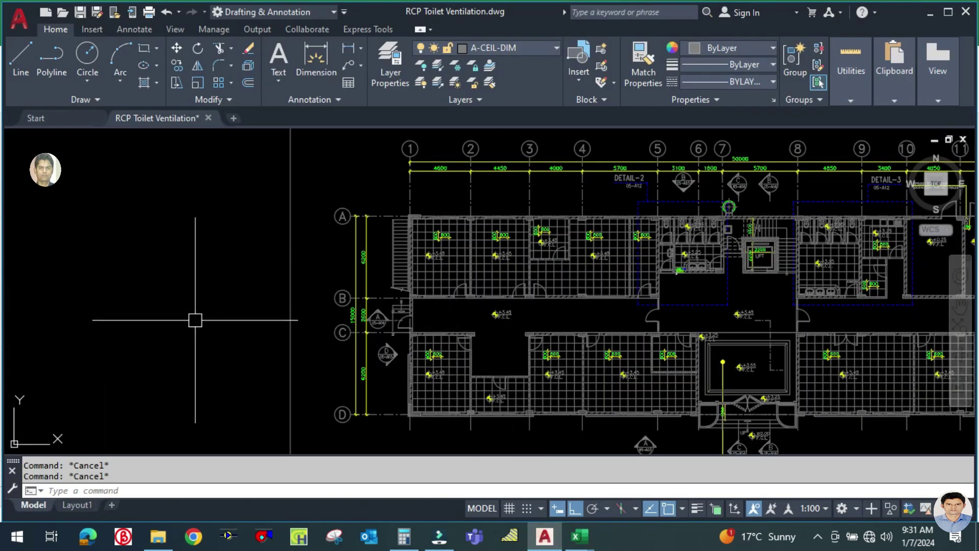
- Create a new layer TV-ECD coloured magenta
type("LA")
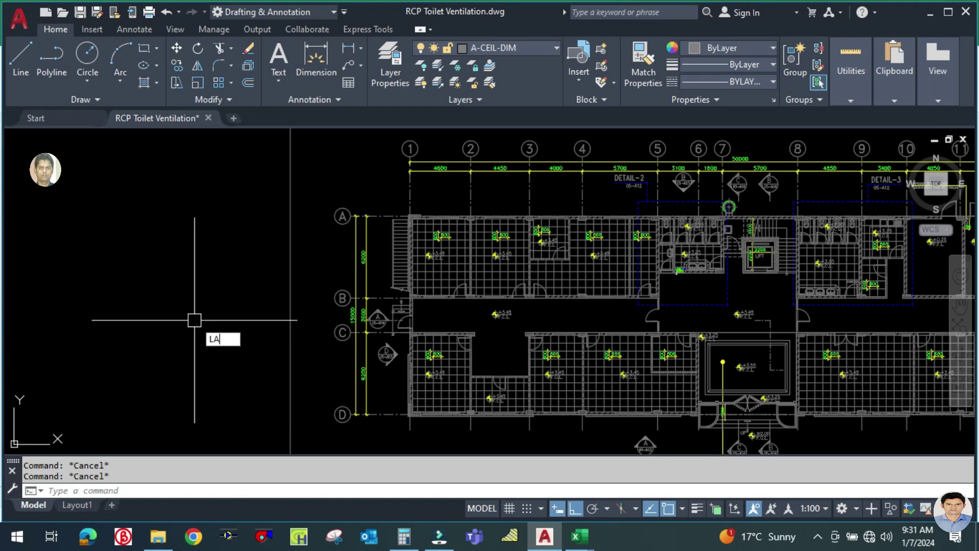
key("Return")
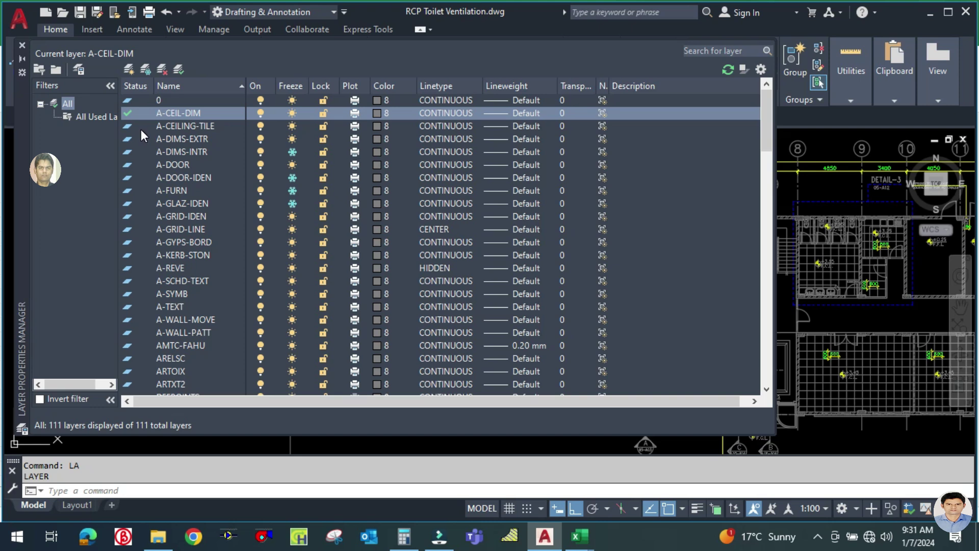
left_click(129, 69)
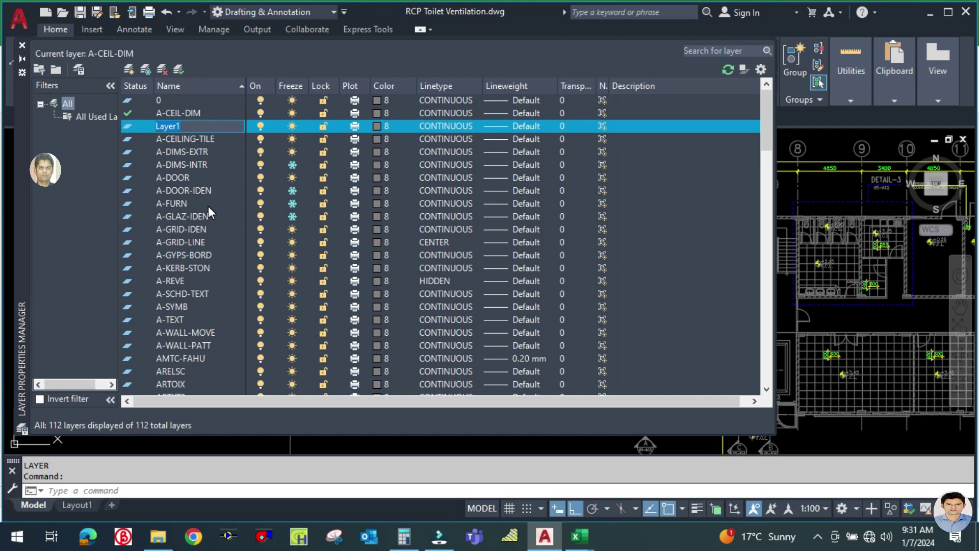
type("TV-ECD")
left_click(376, 125)
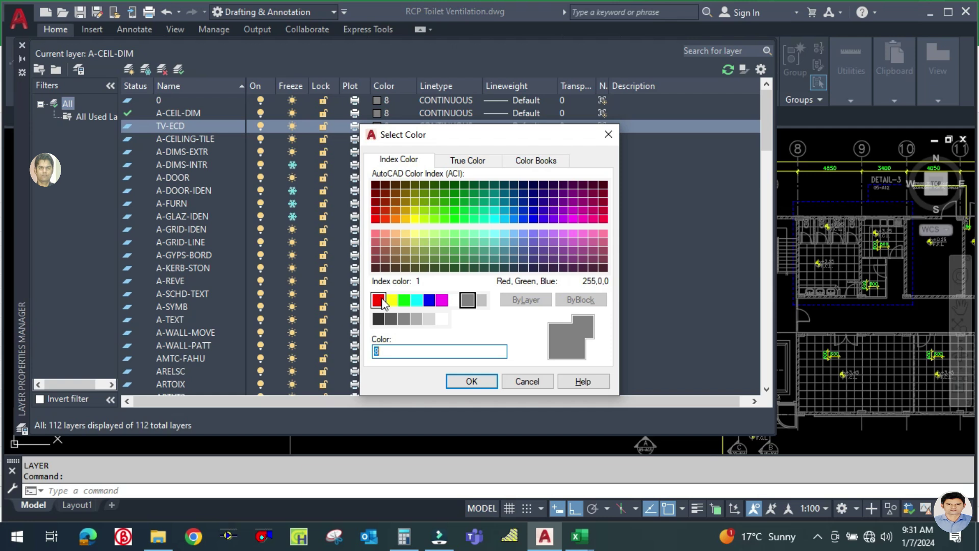
left_click(446, 301)
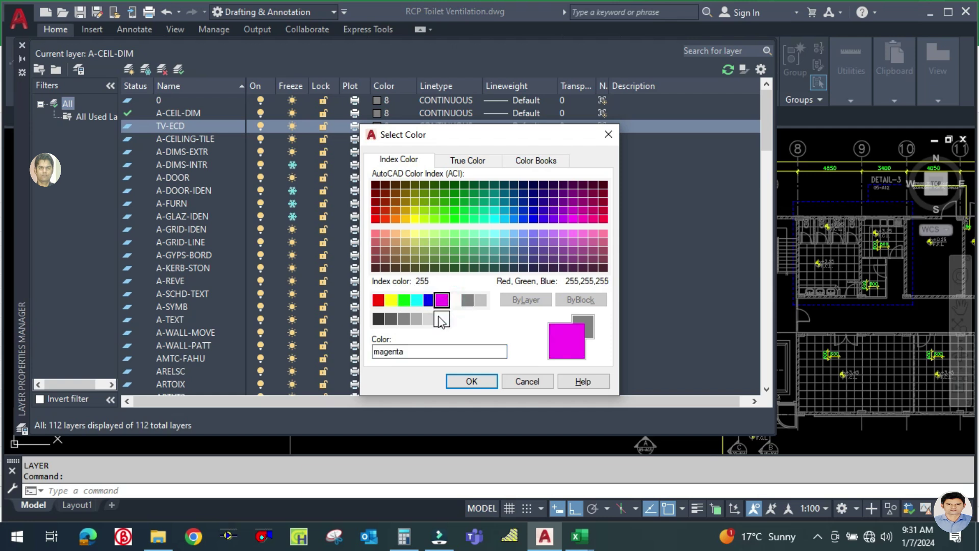
left_click(472, 382)
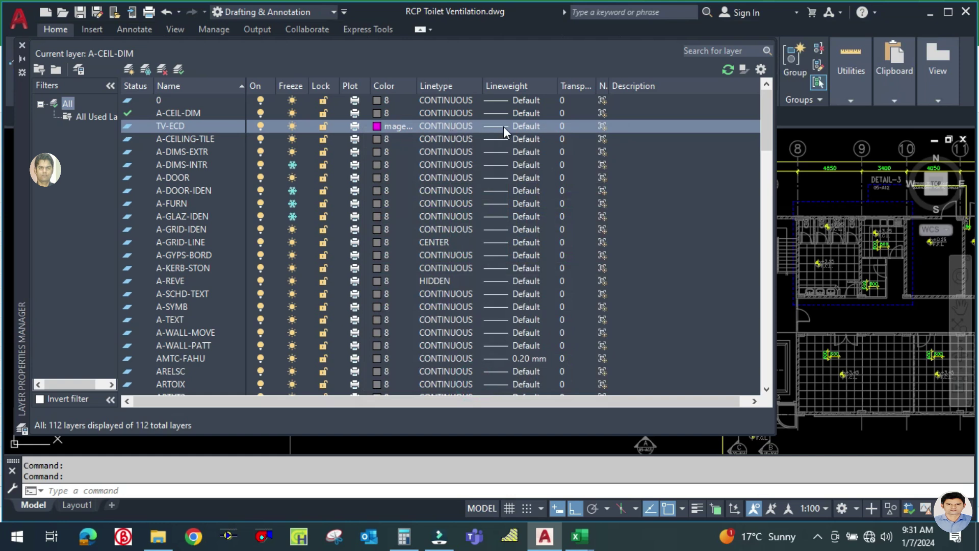
- Give TV-ECD a 0.15 mm lineweight and make it the current layer
left_click(505, 126)
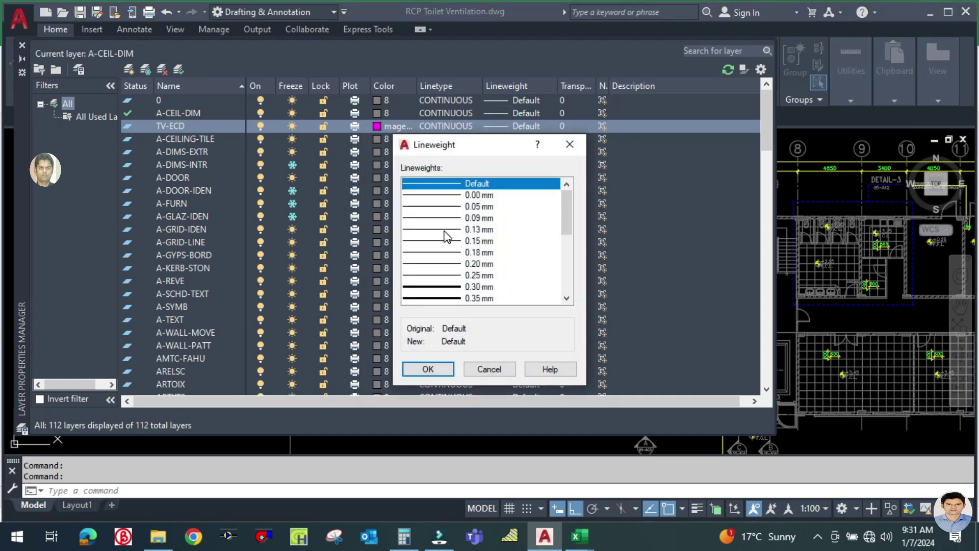
left_click(444, 230)
left_click(445, 240)
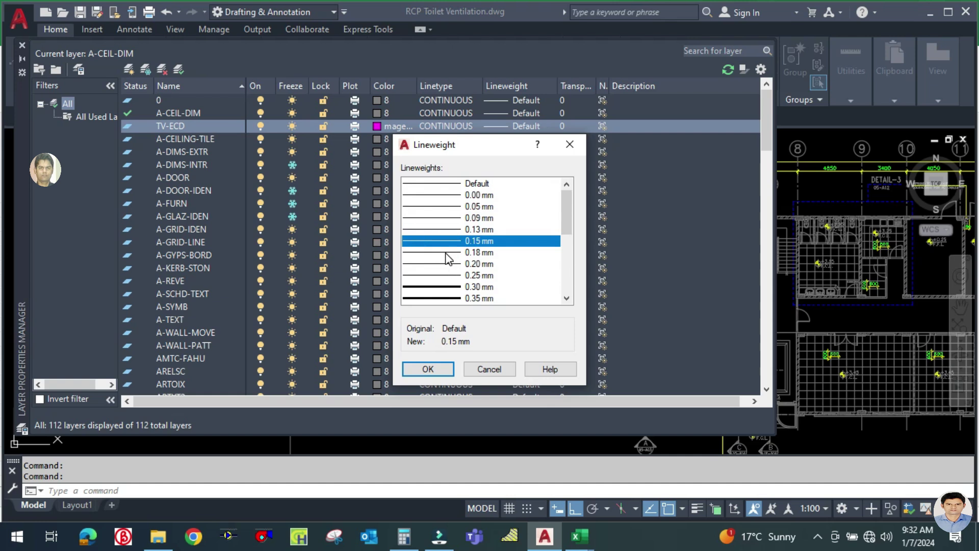
left_click(428, 369)
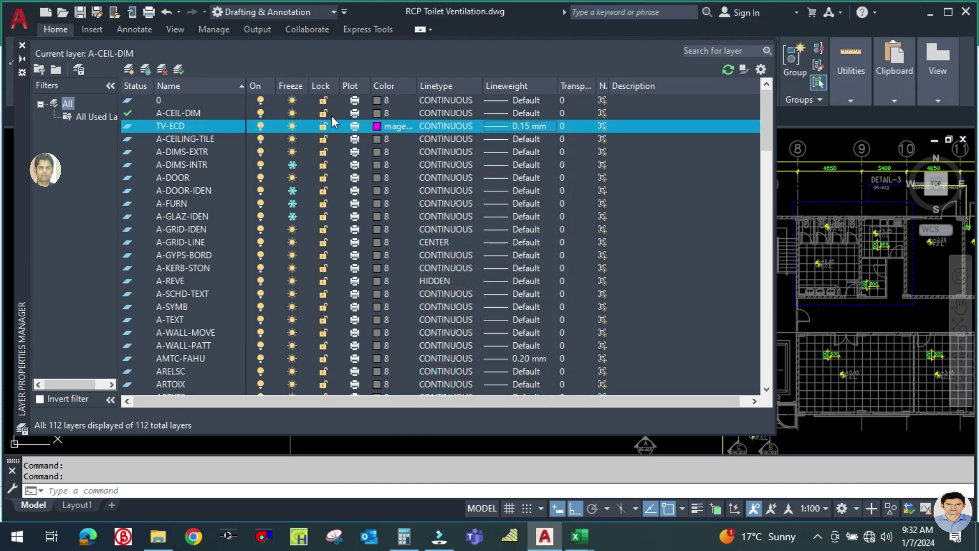
double_click(131, 127)
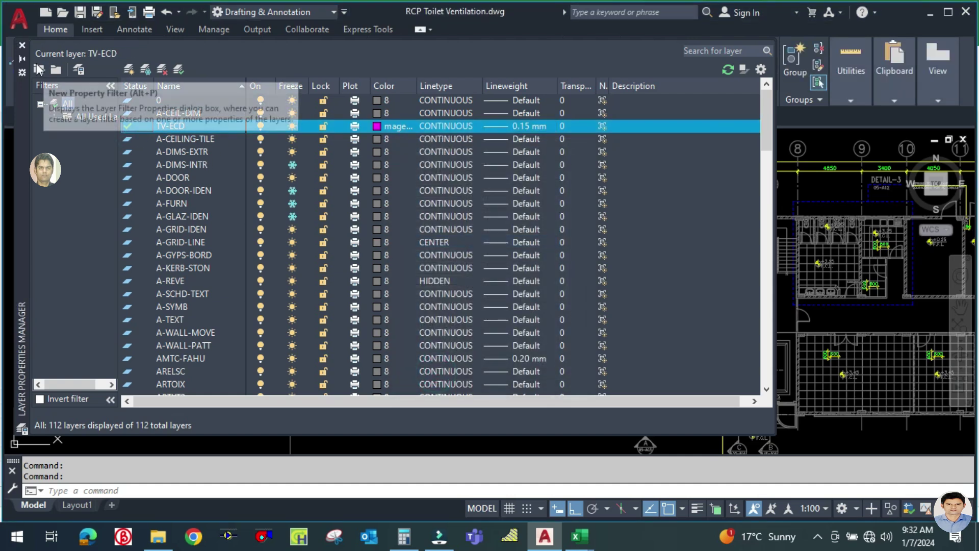
left_click(23, 46)
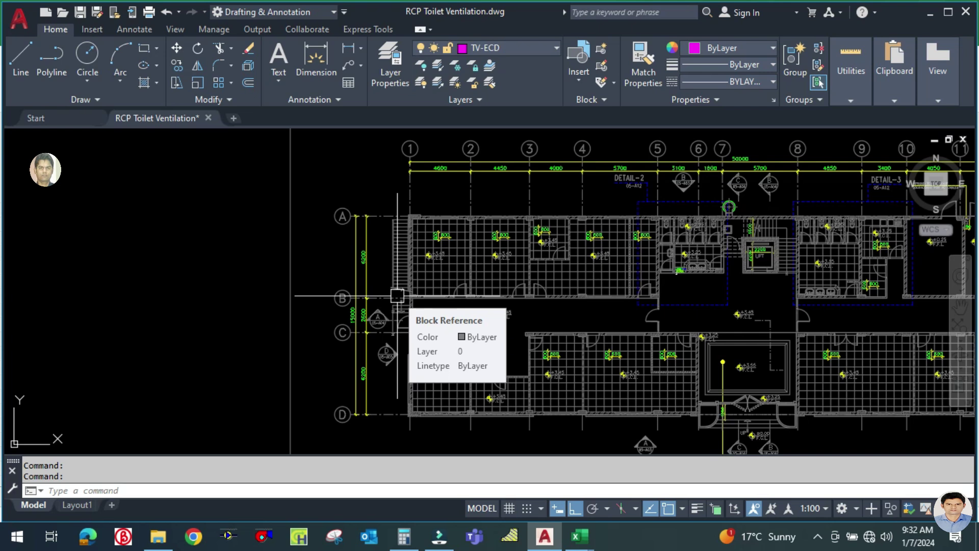
- Start the rectangle command, then abandon the first attempts and the first corner left of the plan
type("REC")
key("Return")
key("Escape")
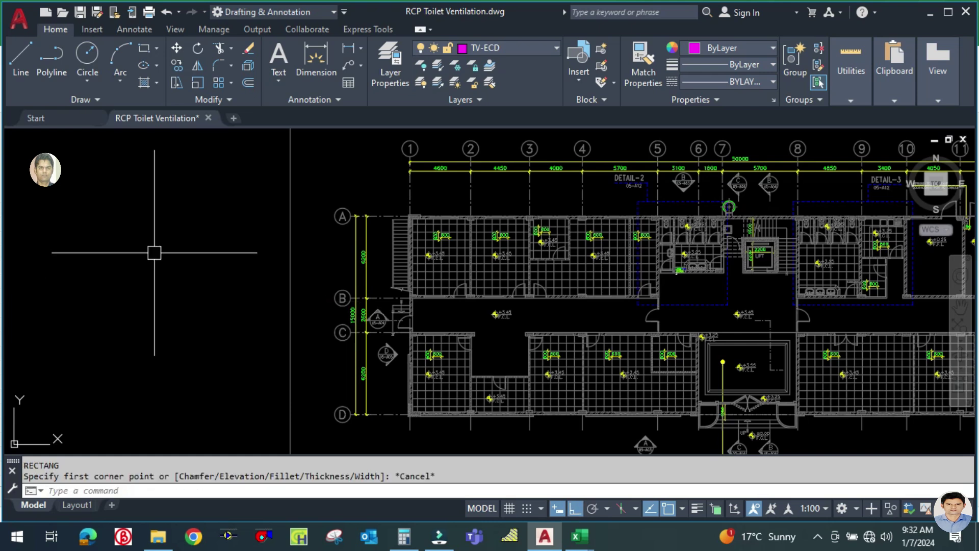
key("Escape")
type("RE")
key("Return")
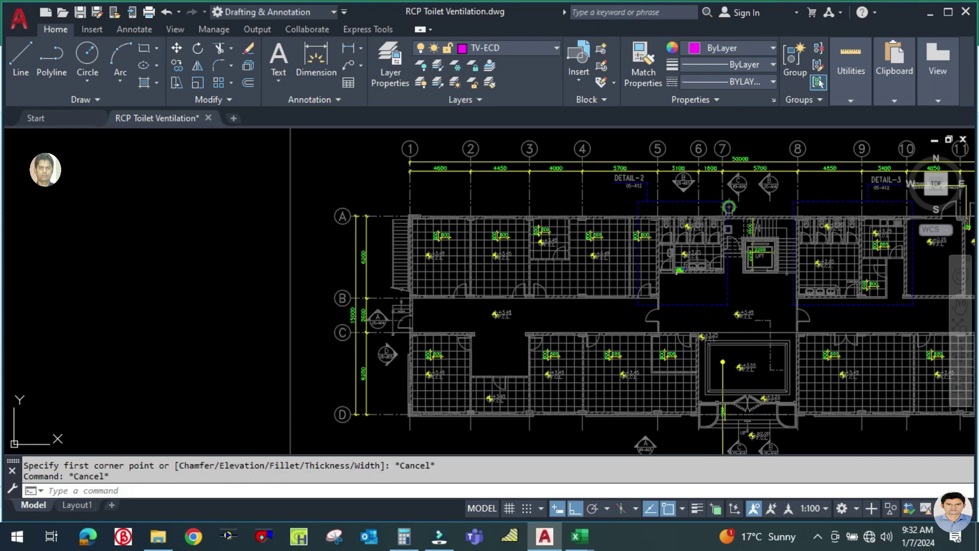
left_click(154, 252)
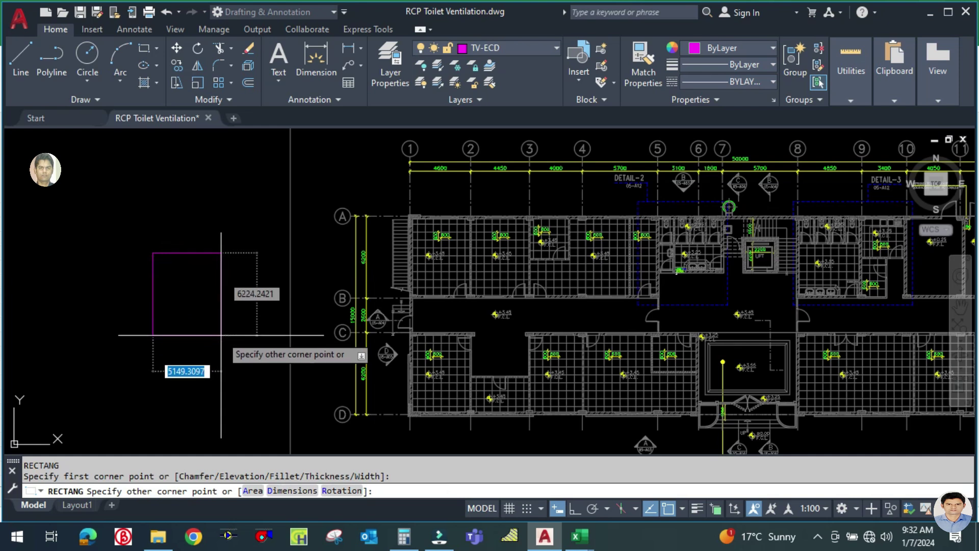
key("Escape")
- Draw a 100 by 100 rectangle left of the plan using the Dimensions option
type("REC")
key("Return")
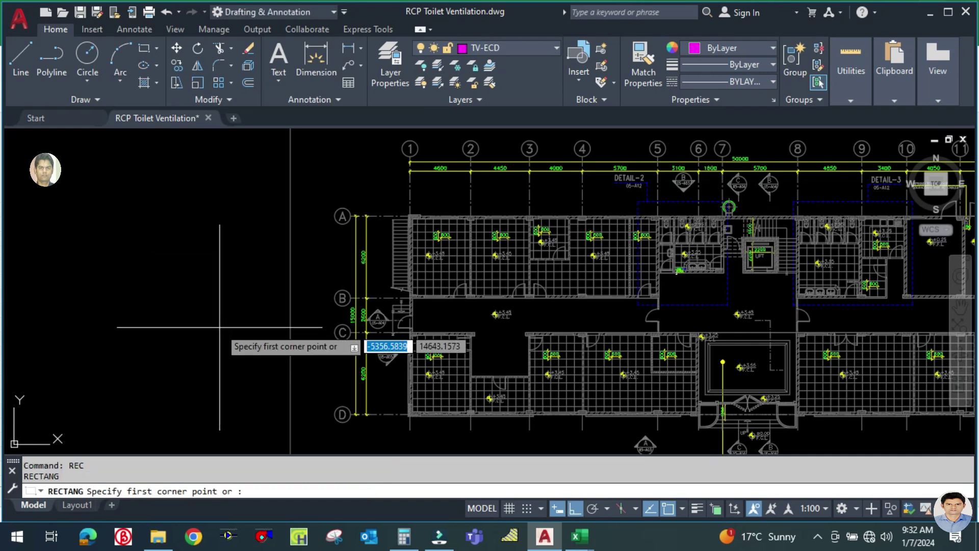
left_click(170, 270)
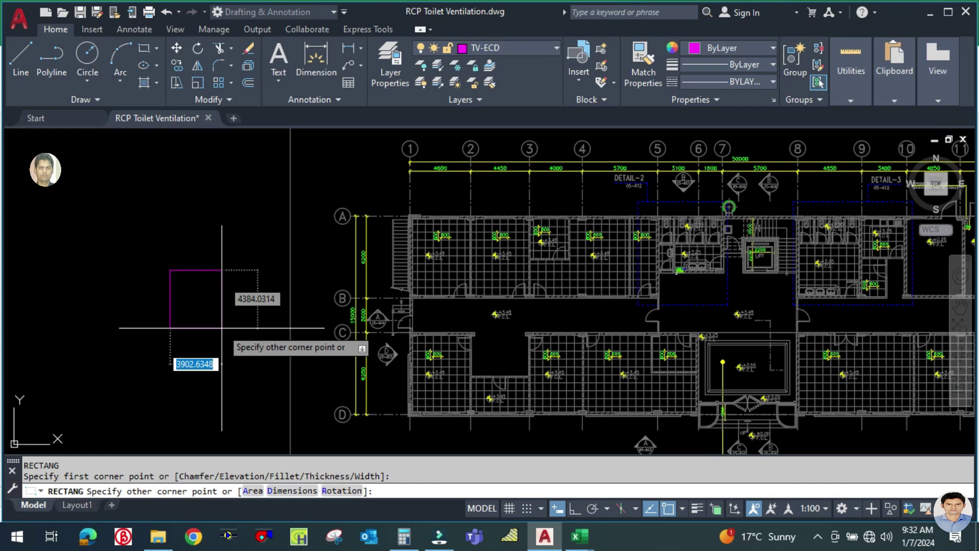
type("D")
key("Return")
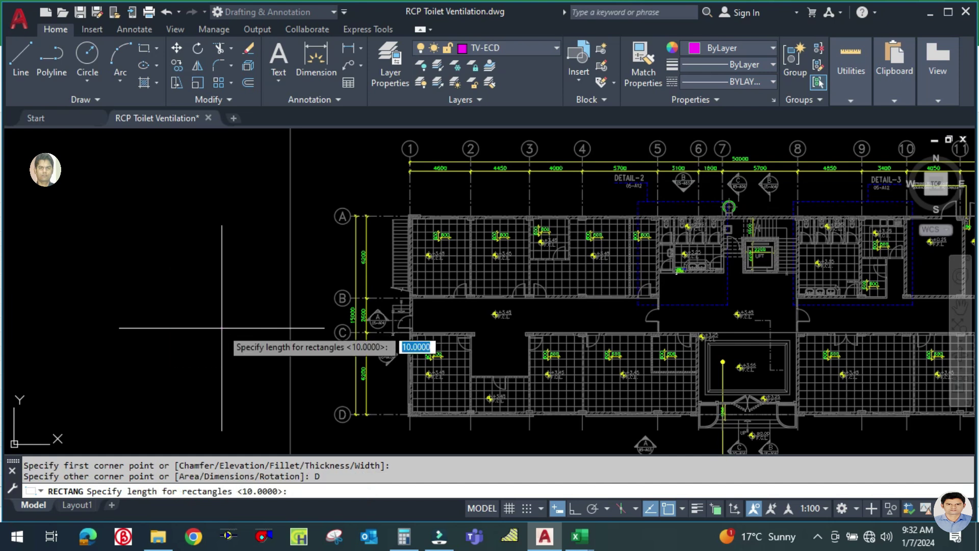
type("100")
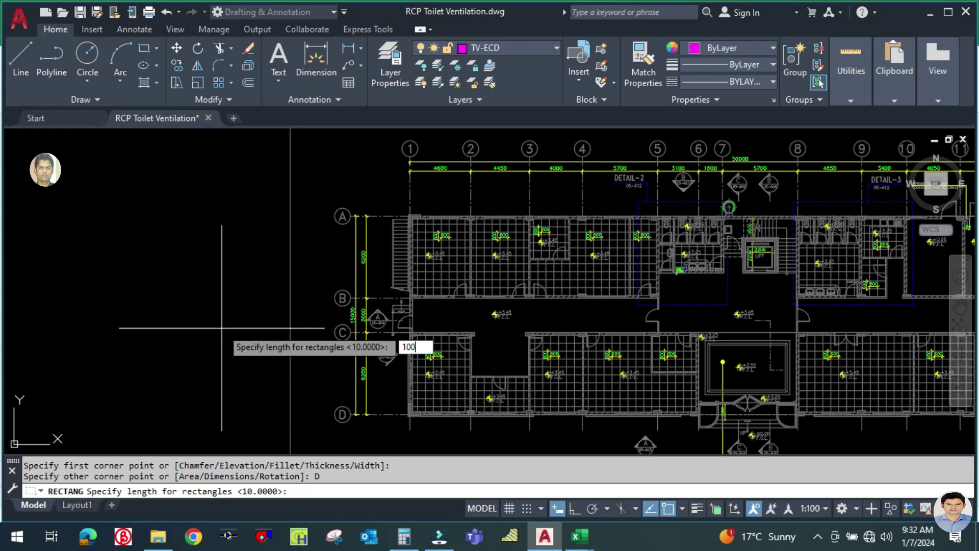
key("Return")
type("100")
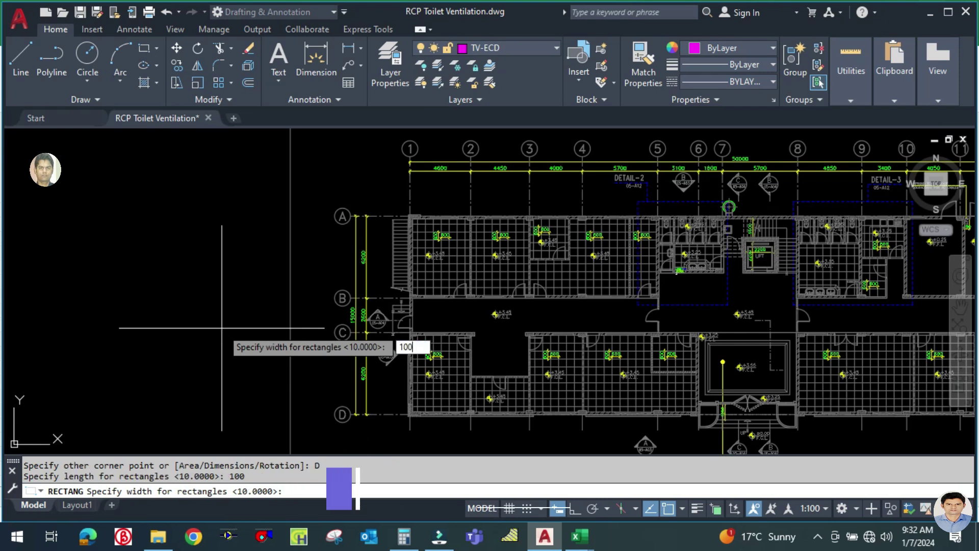
key("Return")
left_click(222, 328)
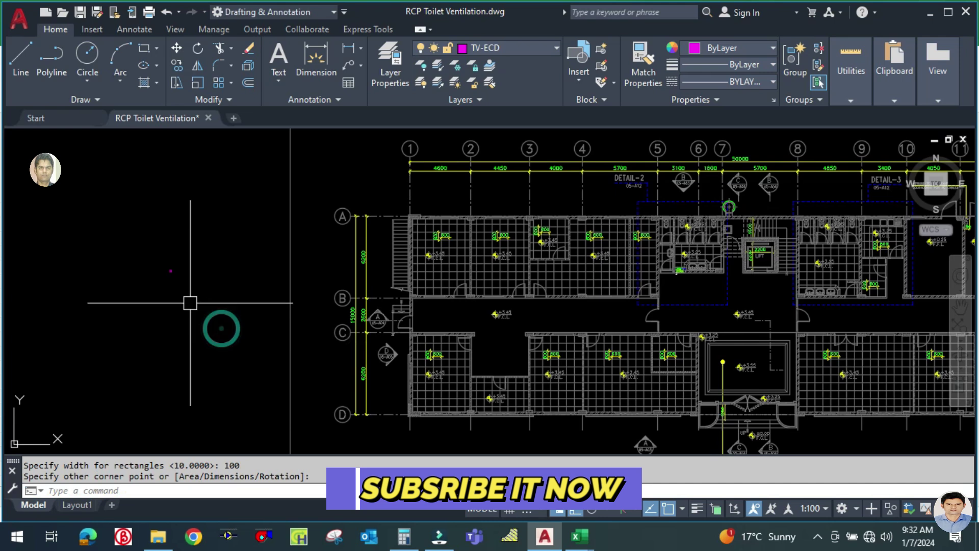
scroll(192, 302, "up", 5)
scroll(269, 308, "down", 8)
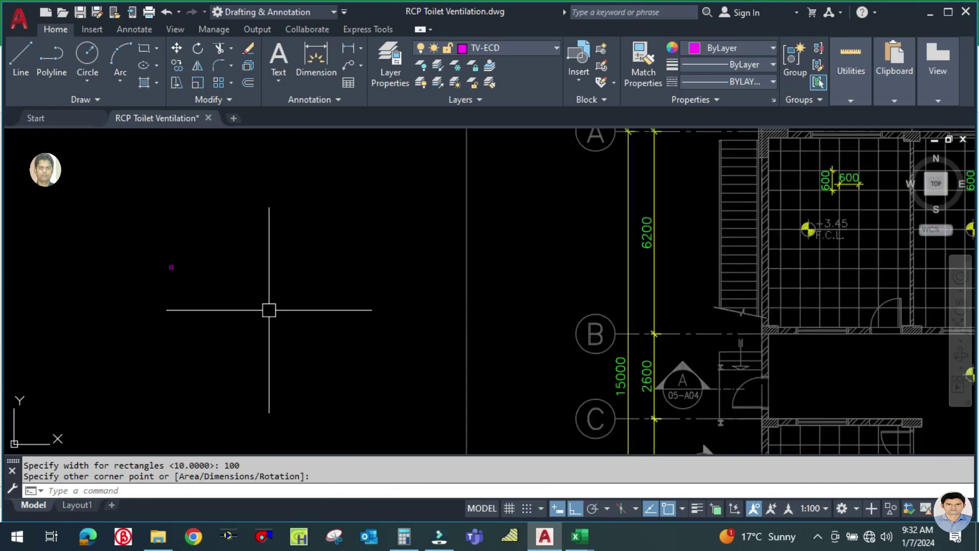
scroll(218, 299, "up", 4)
scroll(314, 283, "up", 8)
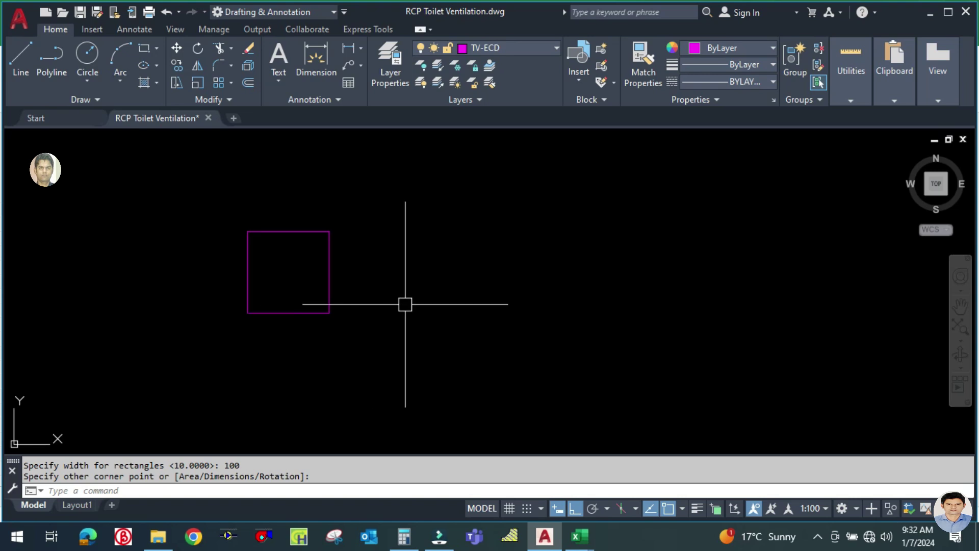
type("o")
key("Return")
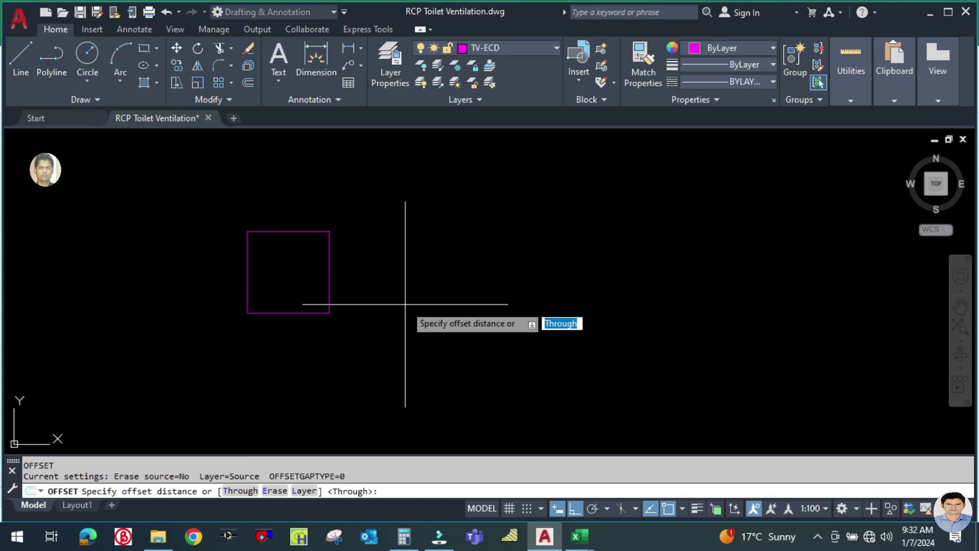
key("Escape")
type("o")
key("Return")
type("50")
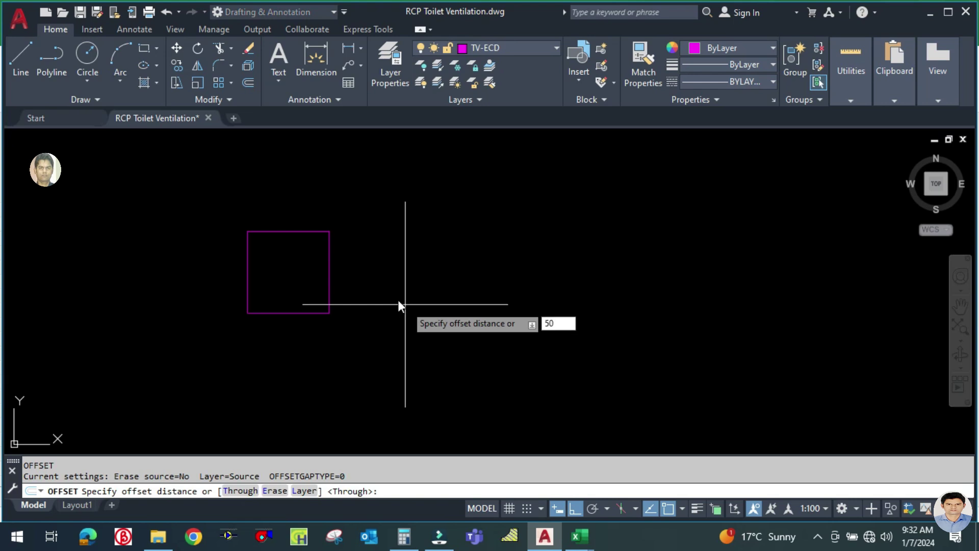
key("Return")
left_click(305, 234)
left_click(300, 278)
key("Escape")
key("Escape")
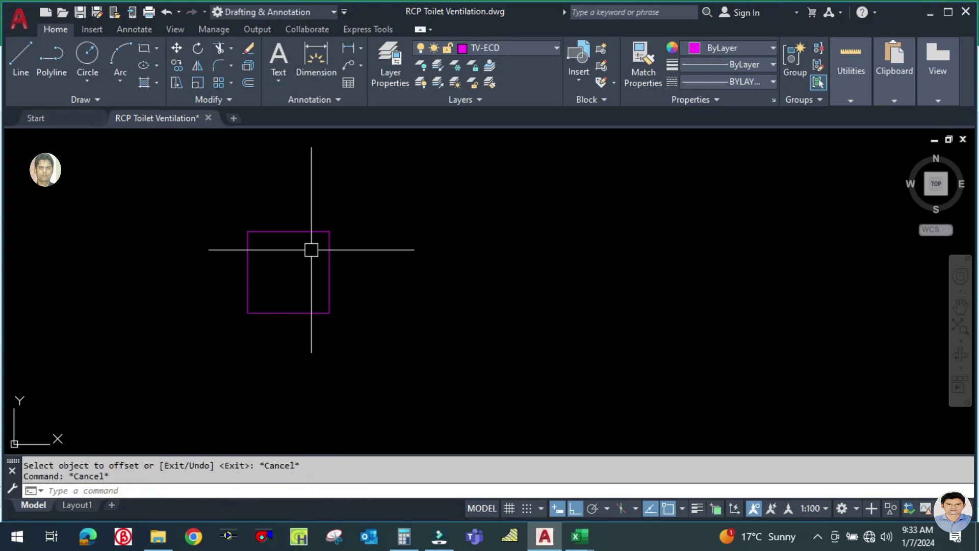
type("o")
key("Return")
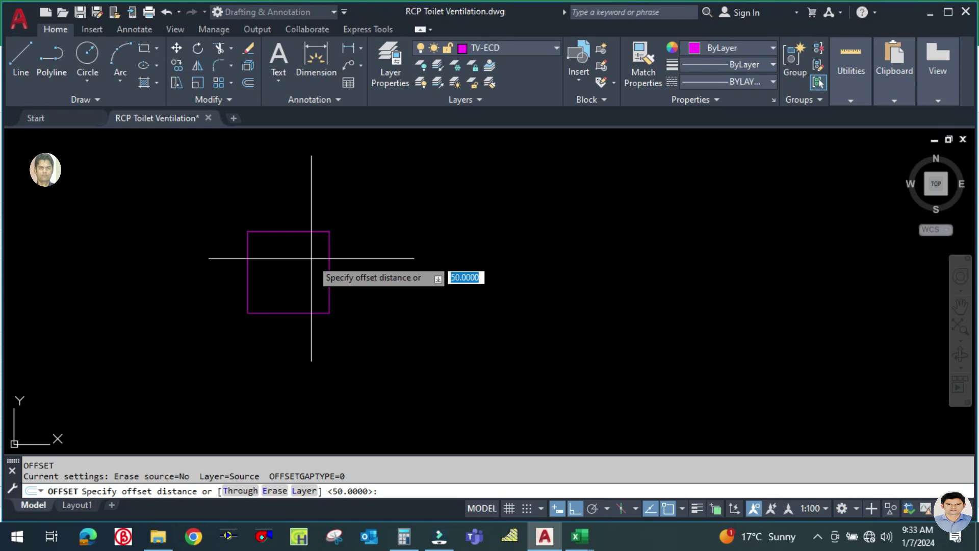
type("25")
key("Return")
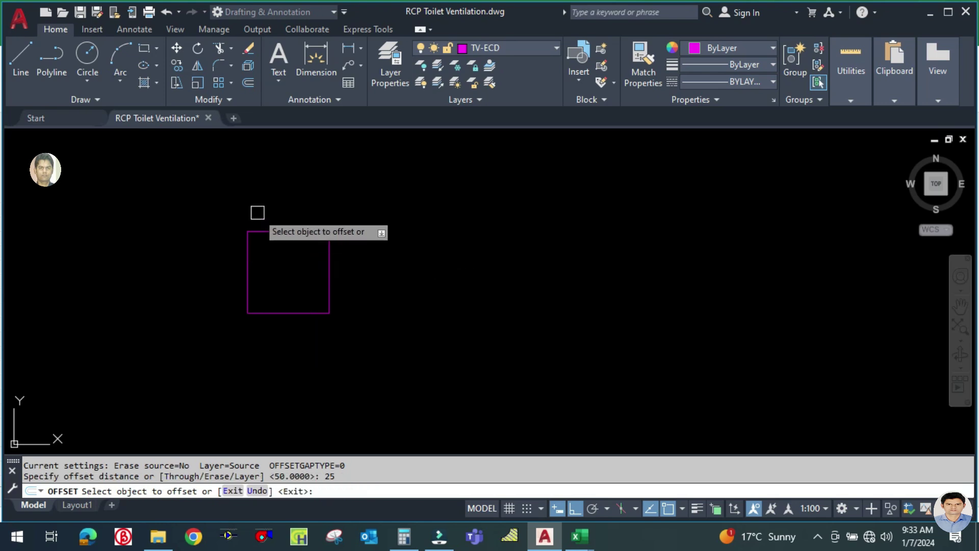
left_click(268, 231)
left_click(280, 281)
key("Escape")
scroll(355, 332, "down", 2)
type("L")
key("Return")
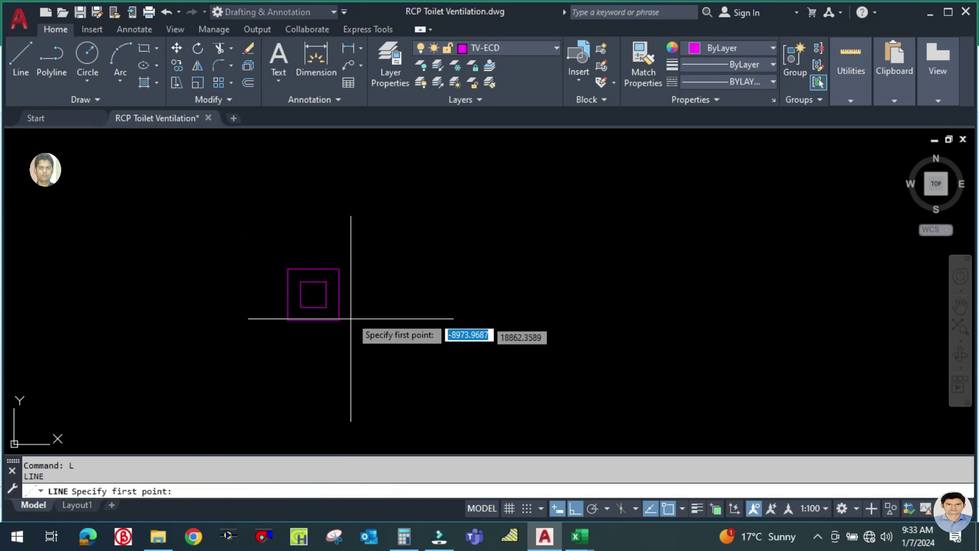
left_click(339, 294)
key("Escape")
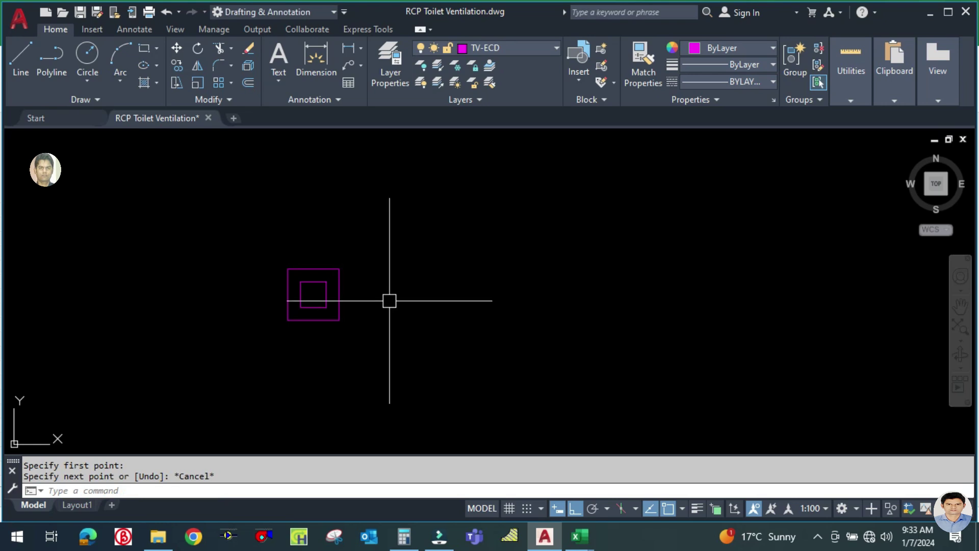
type("LE")
key("Return")
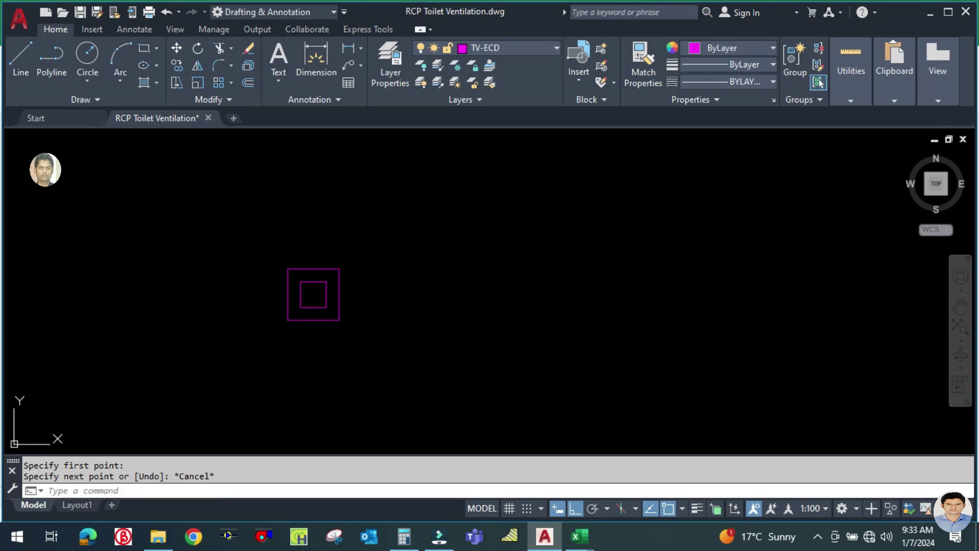
left_click(339, 293)
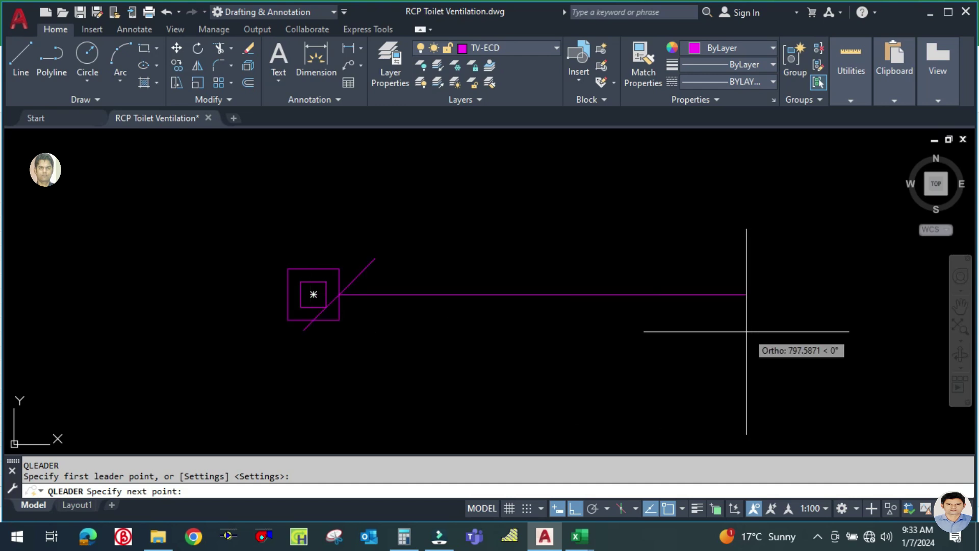
- Cancel the quick leader and a multileader at the grille centre, then open the Dimension Style Manager
key("Escape")
key("Escape")
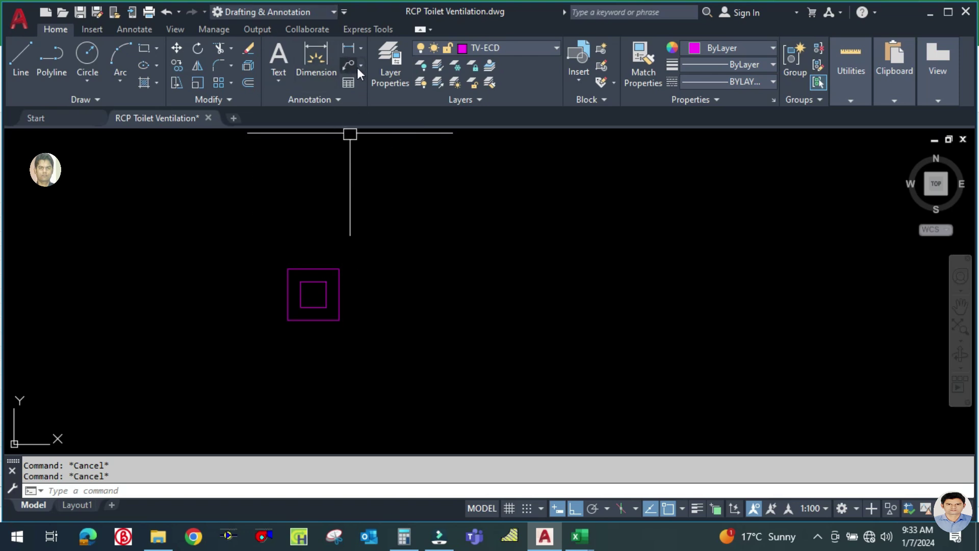
left_click(122, 30)
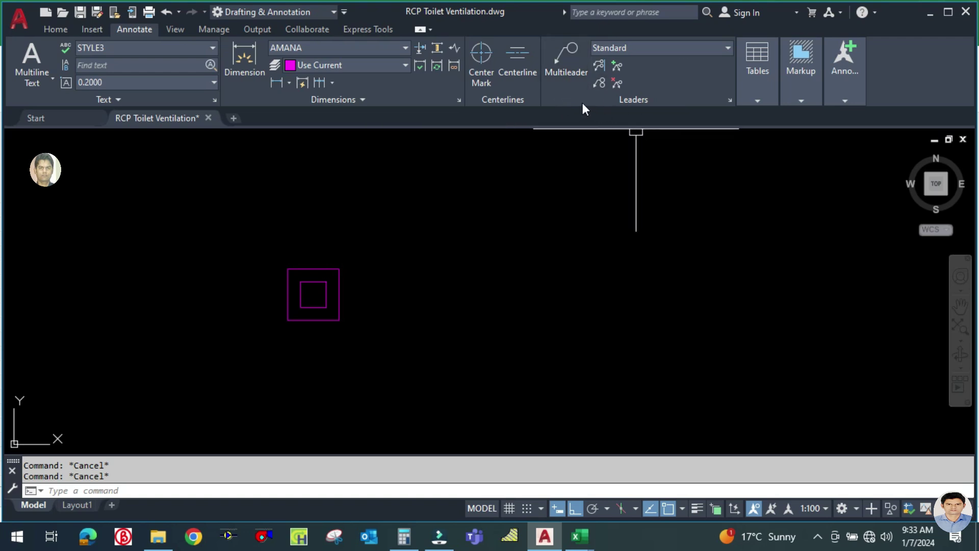
left_click(572, 62)
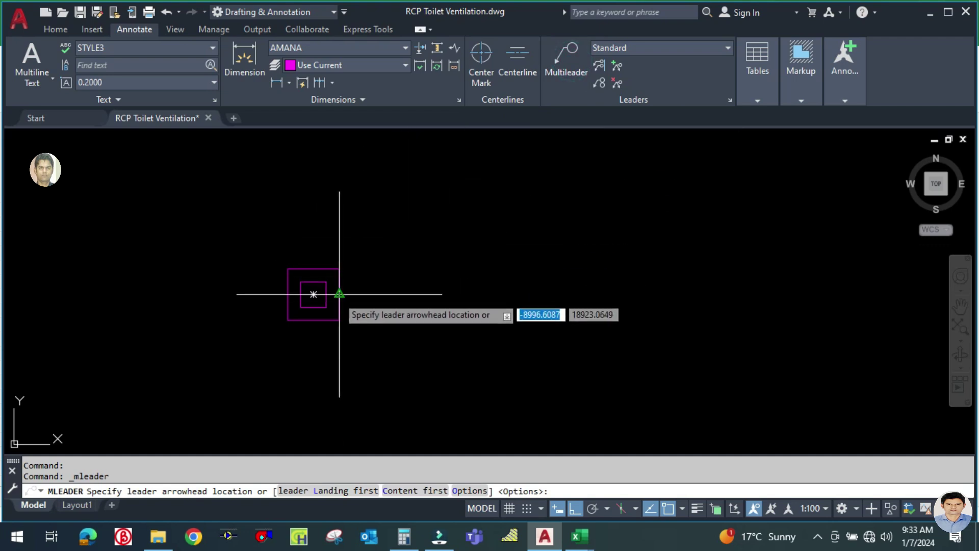
left_click(313, 295)
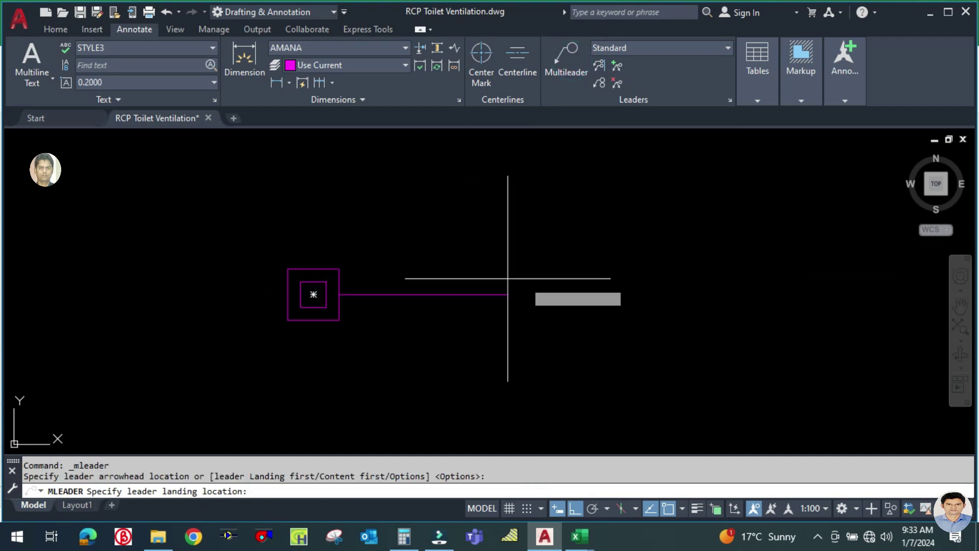
key("Escape")
key("Escape")
key("Escape")
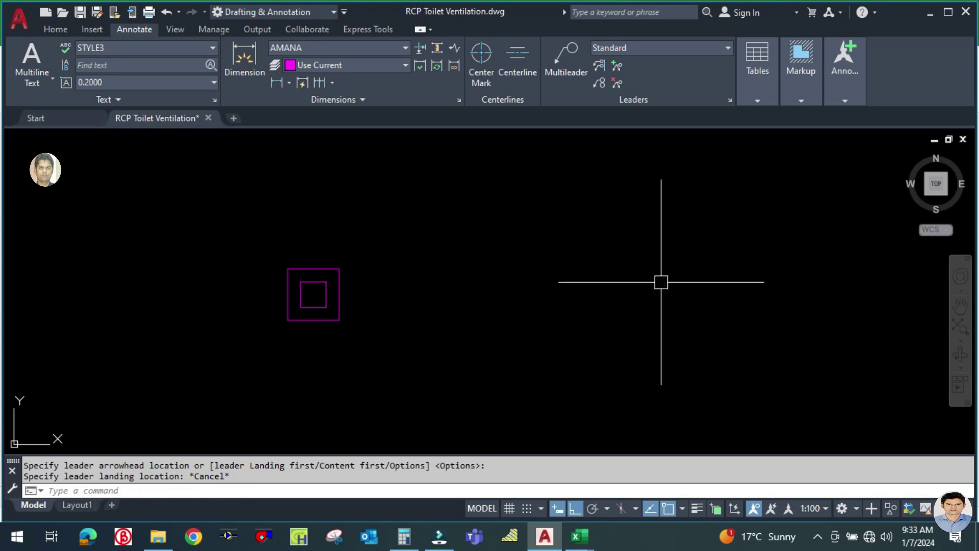
left_click(49, 30)
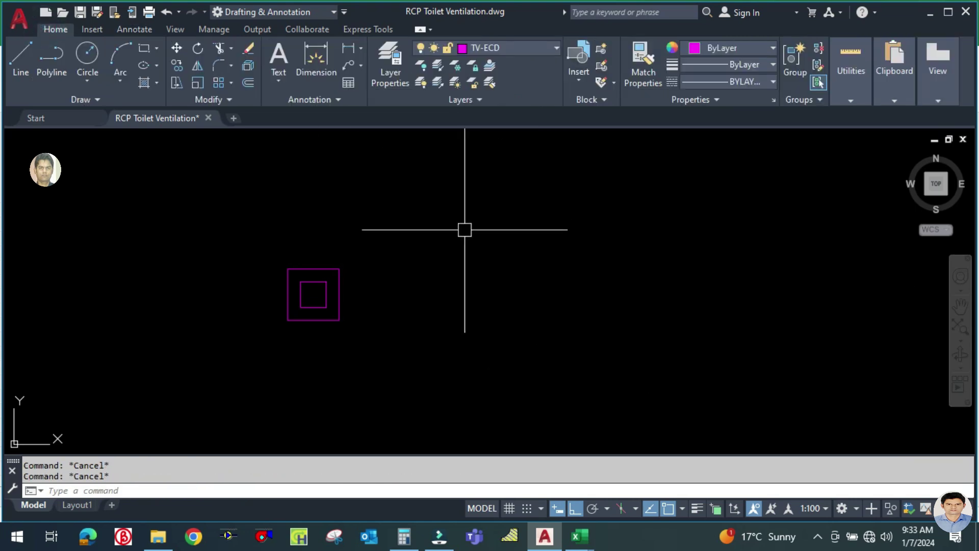
key("Return")
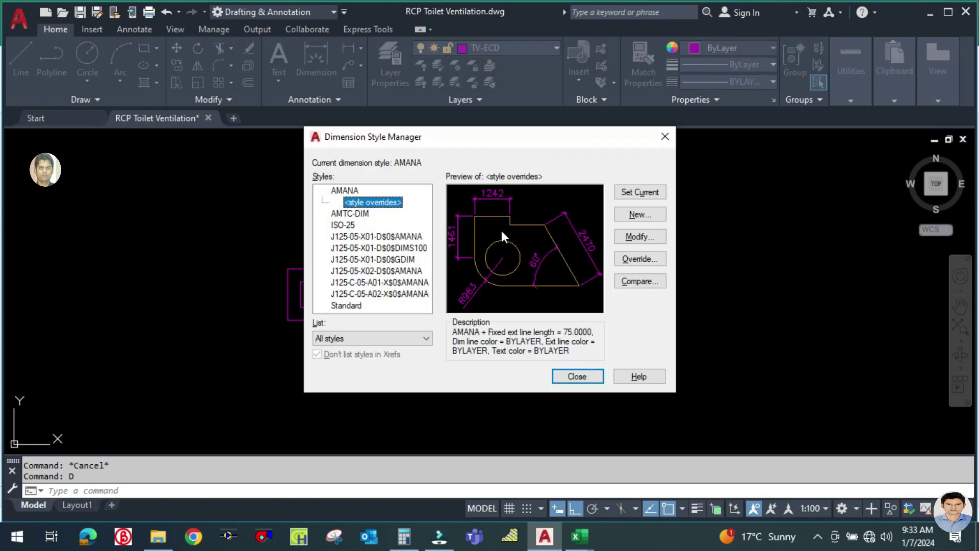
- Start a style override and review the dimension line linetype and lineweight, leaving both unchanged
left_click(619, 239)
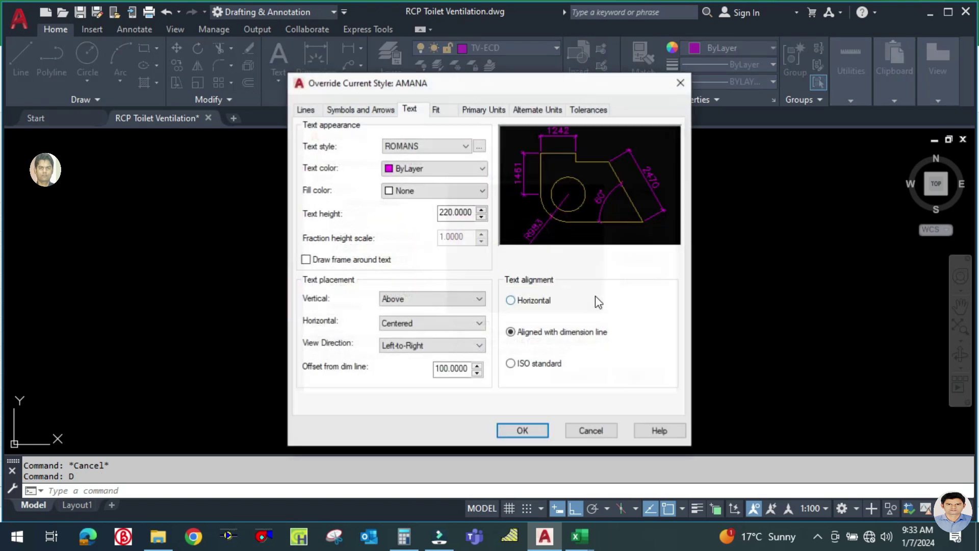
left_click(301, 109)
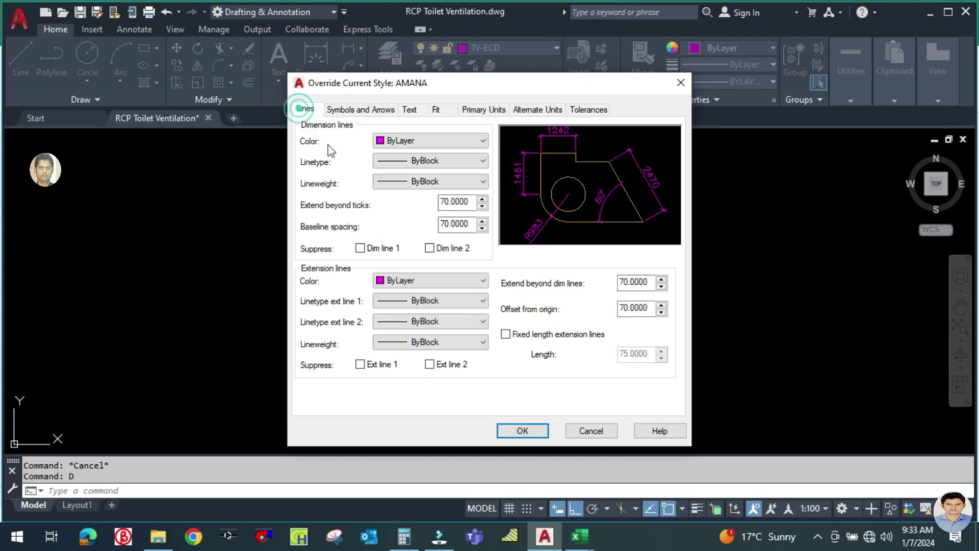
left_click(405, 162)
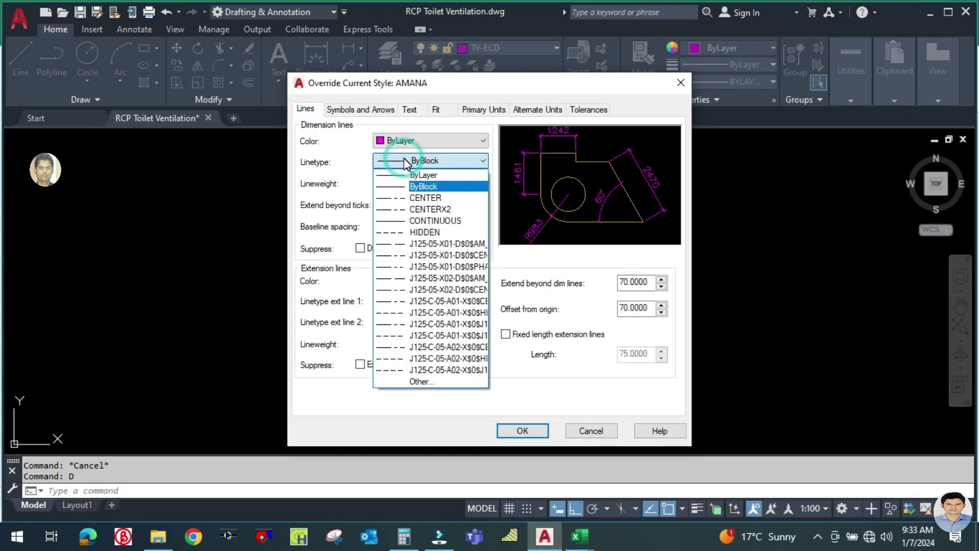
left_click(407, 162)
left_click(392, 180)
left_click(392, 180)
- Set the leader arrowhead to Closed filled, keep Oblique dimension ticks, and close the manager
left_click(362, 109)
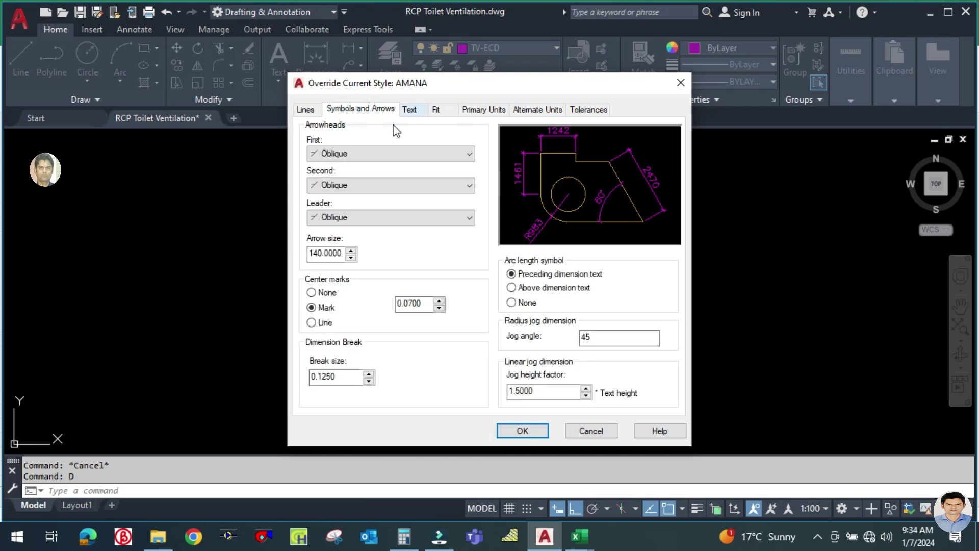
left_click(354, 154)
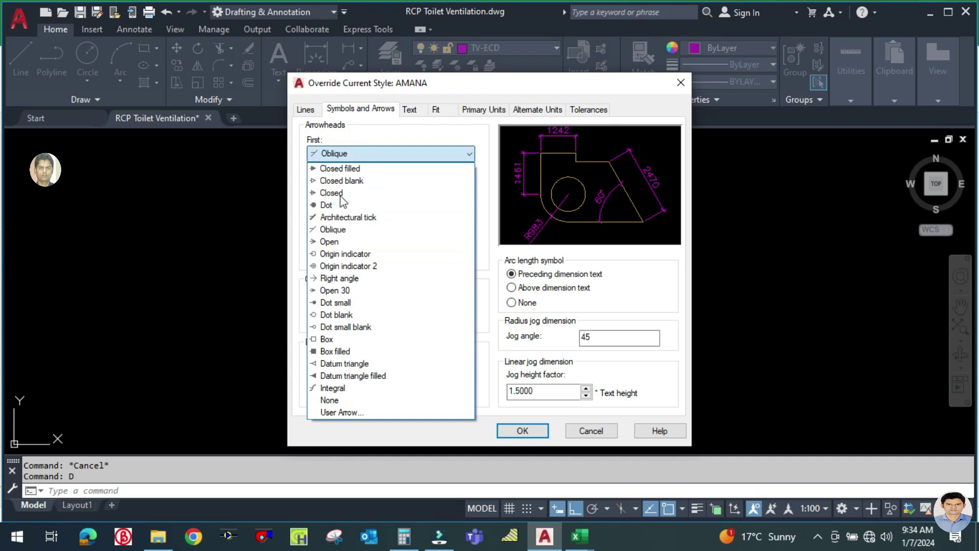
left_click(347, 168)
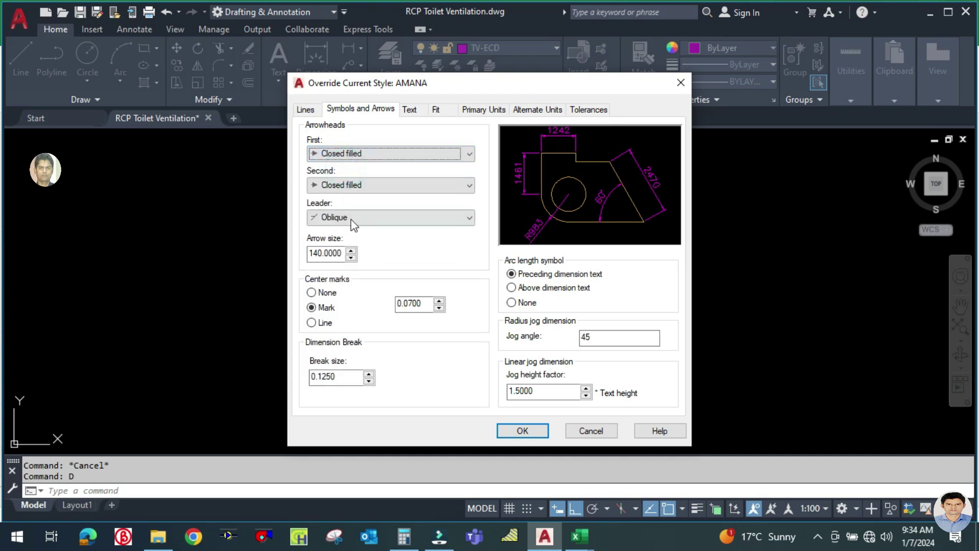
left_click(351, 219)
left_click(341, 228)
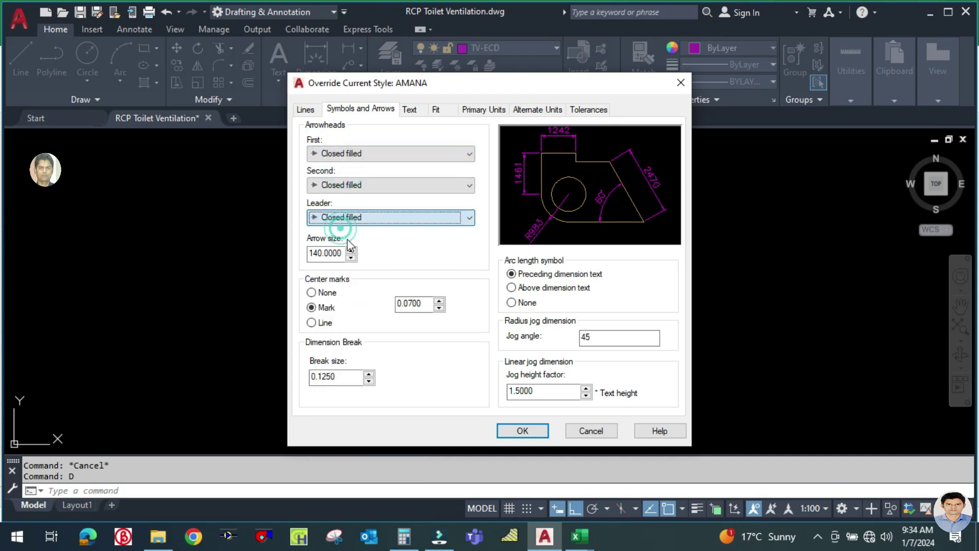
left_click(357, 153)
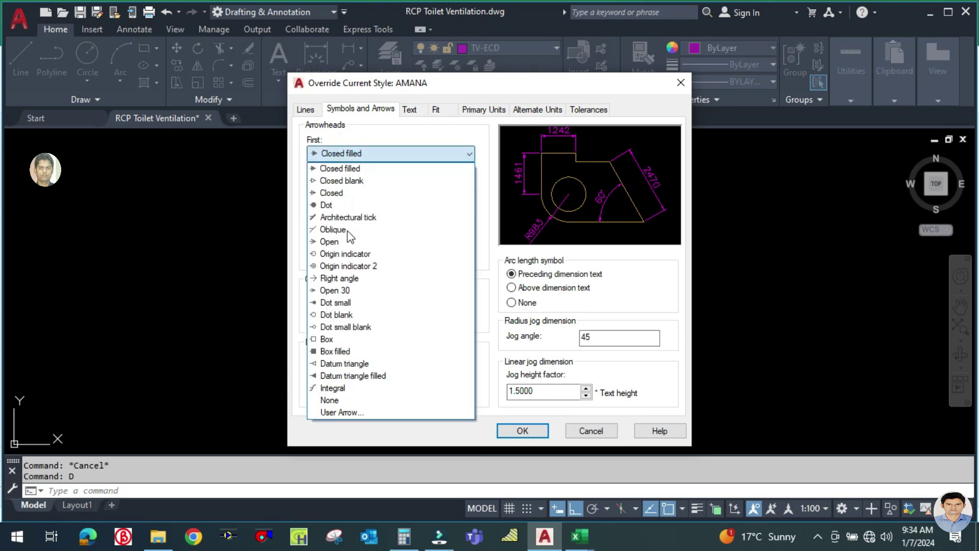
left_click(344, 229)
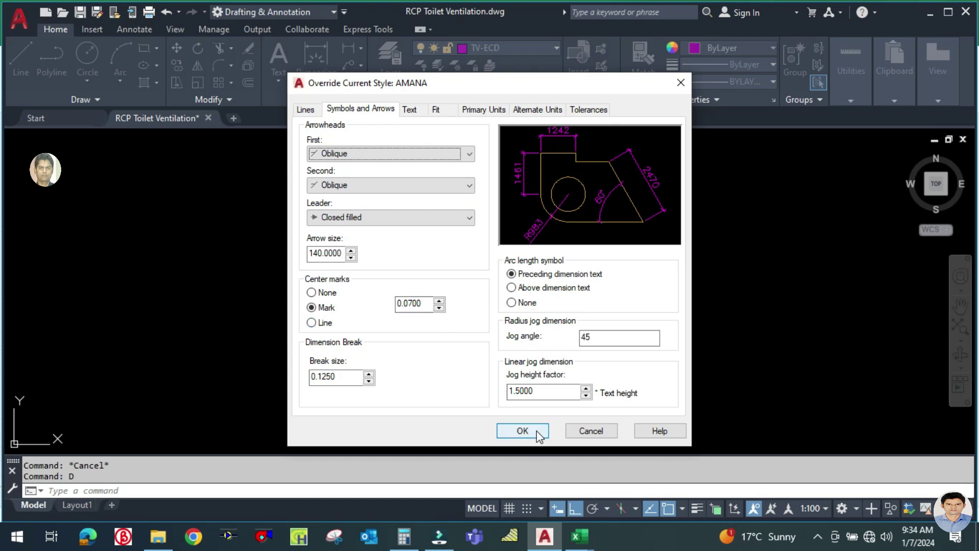
left_click(523, 431)
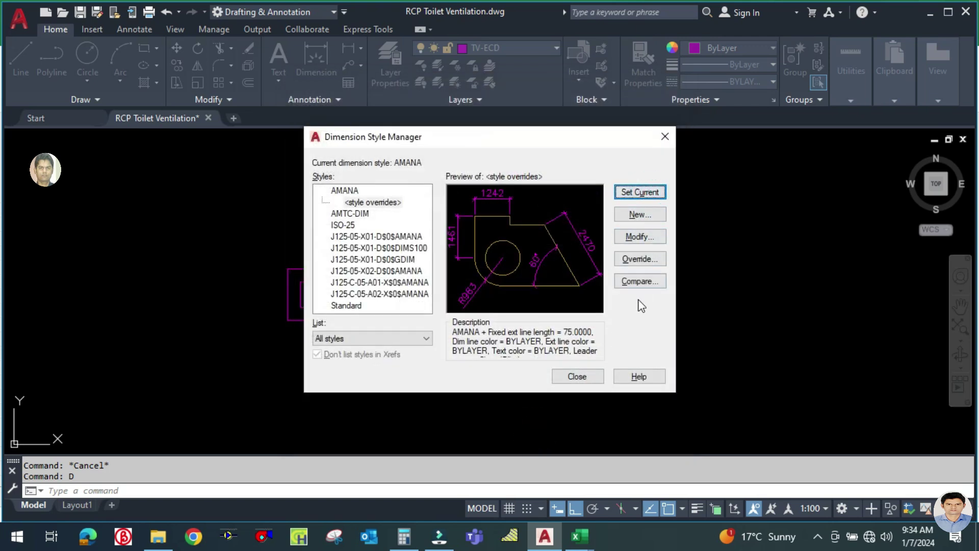
left_click(578, 376)
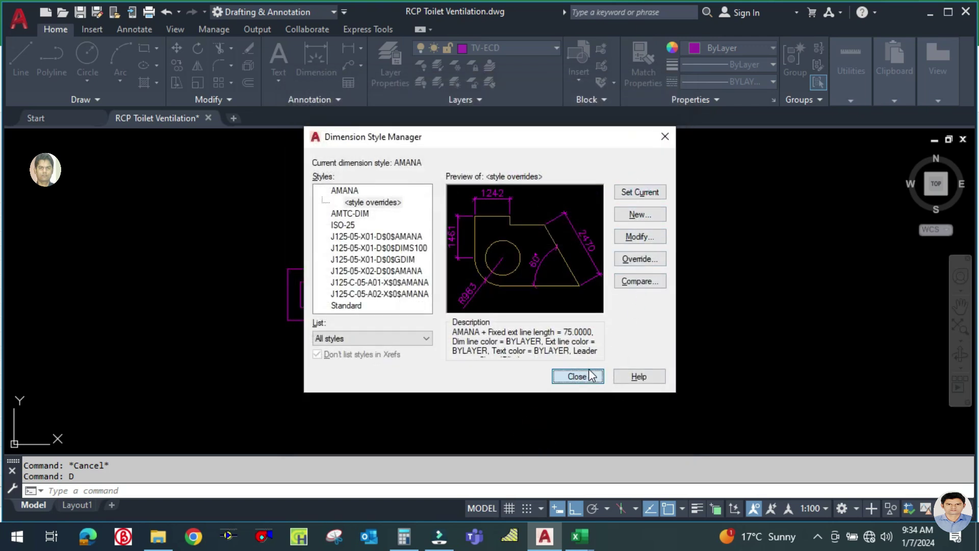
- Start a quick leader at the grille centre, then cancel it
type("L")
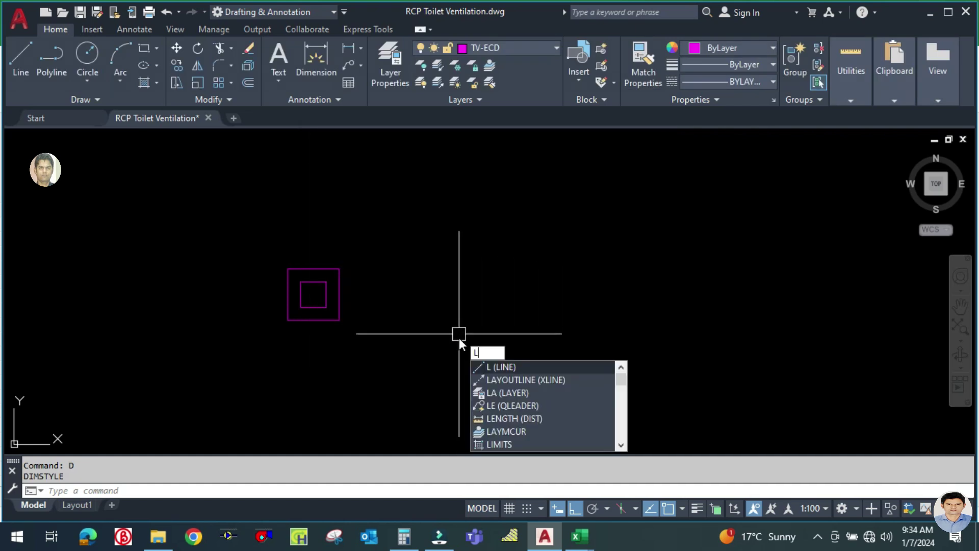
type("E")
key("Return")
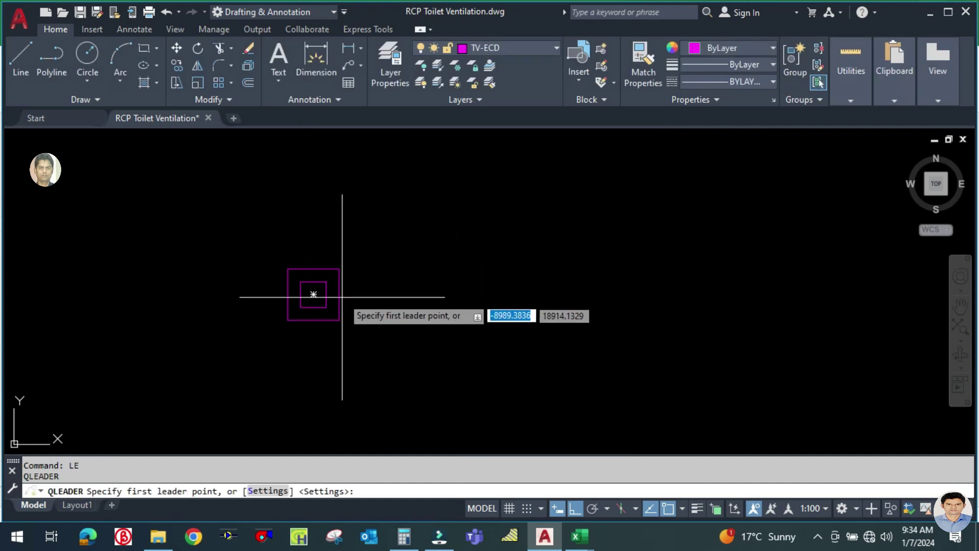
left_click(313, 295)
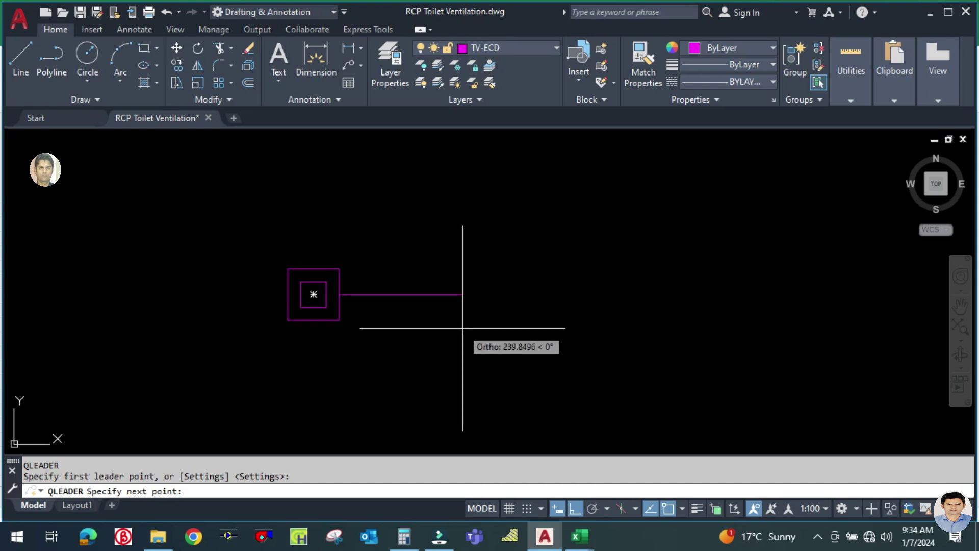
key("Escape")
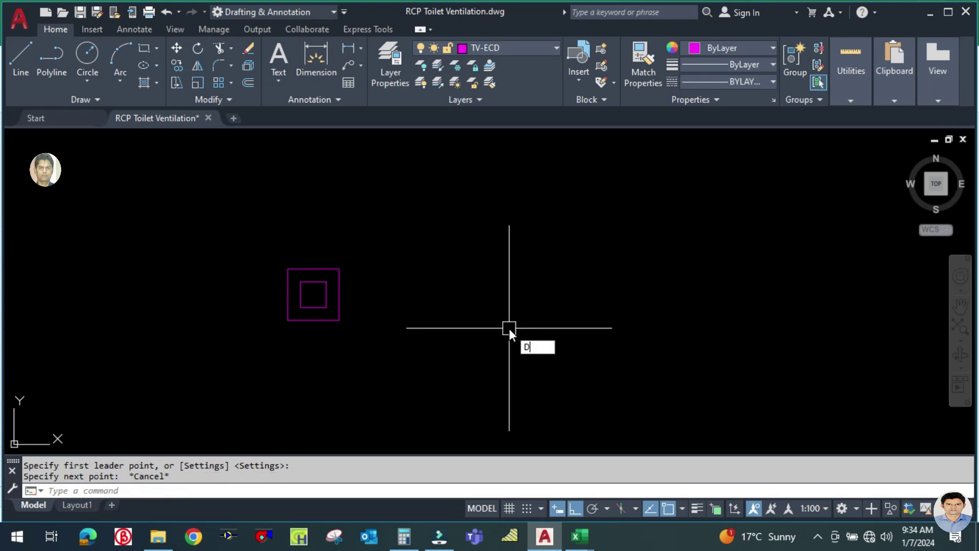
- Override the arrow size to 80, set AMANA as current, and close the manager
key("Return")
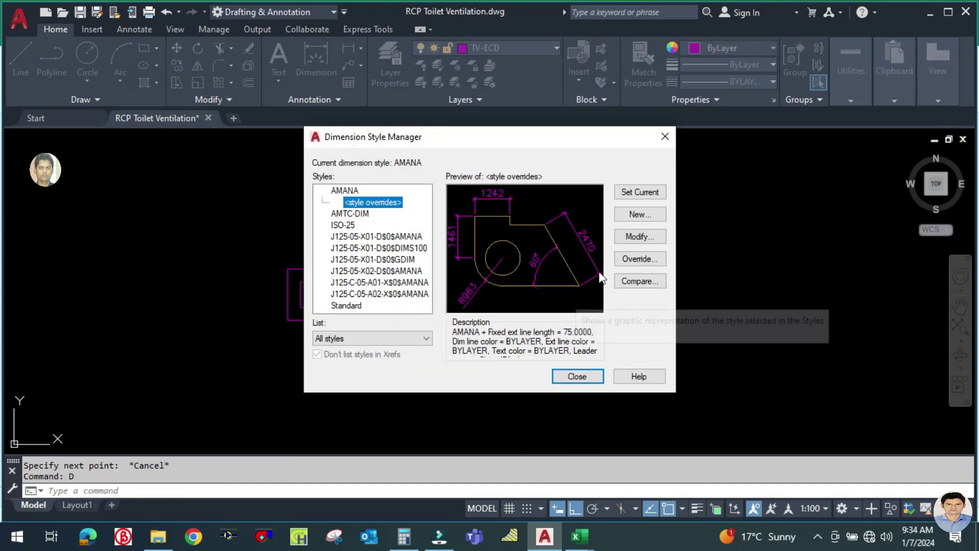
left_click(639, 236)
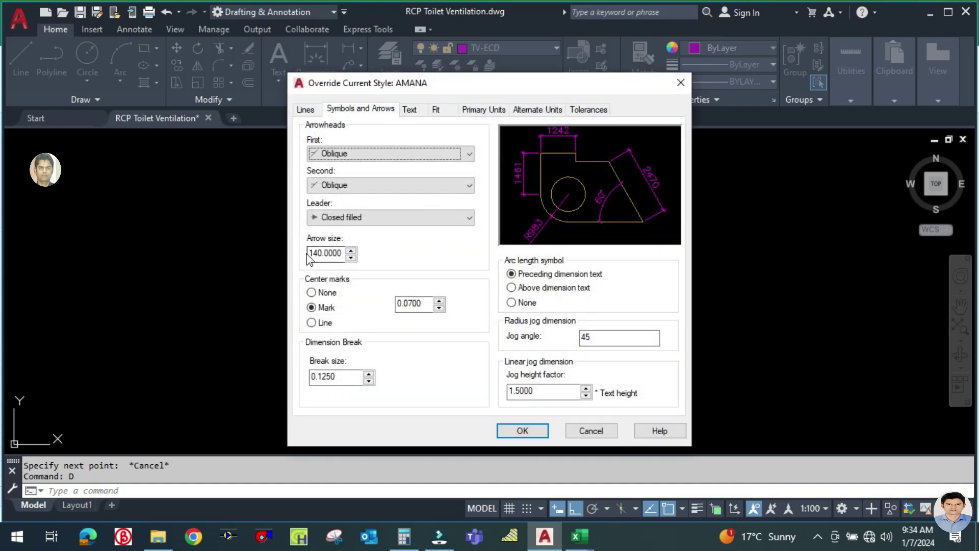
left_click_drag(311, 253, 400, 247)
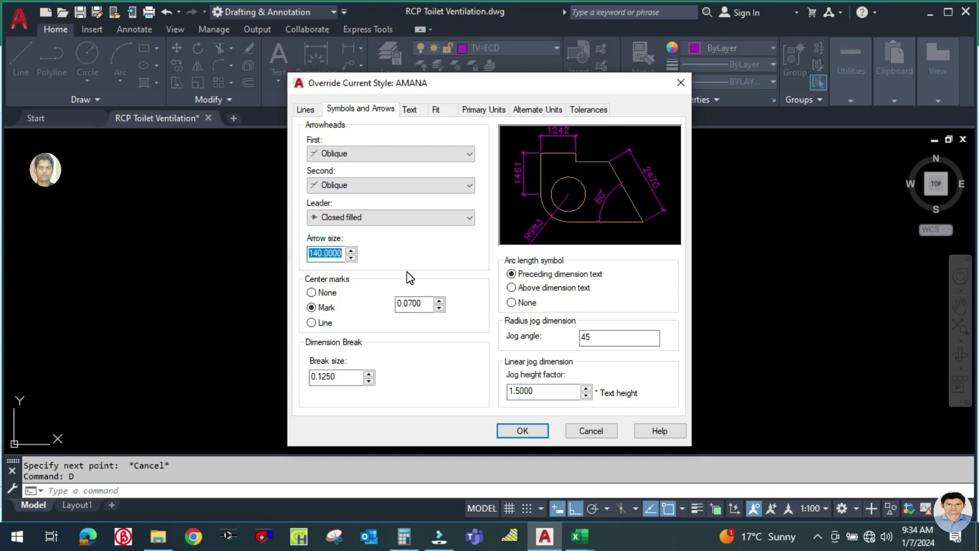
type("50")
key("BackSpace")
key("BackSpace")
type("80")
left_click(522, 431)
left_click(647, 190)
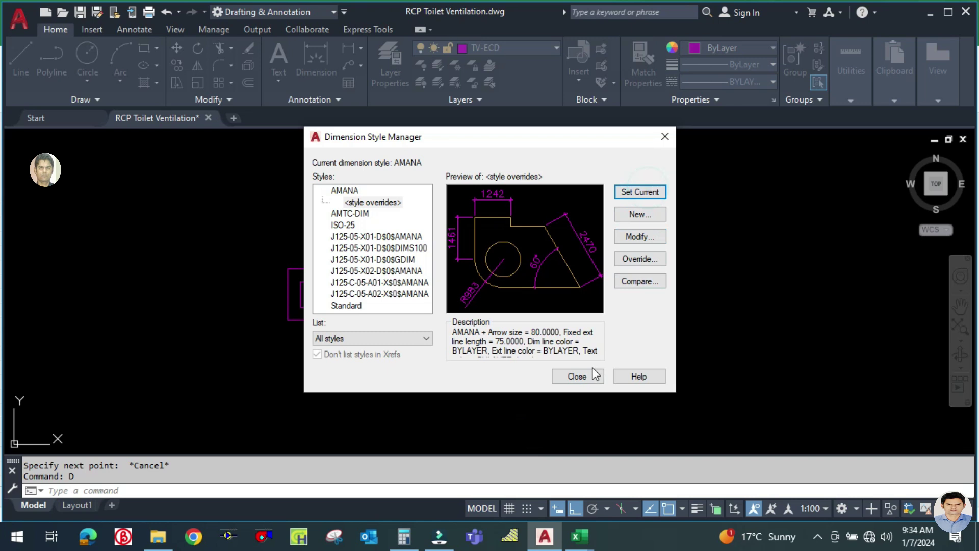
left_click(579, 376)
- Draw a leader arrow with its tip at the grille square's right edge
type("LE")
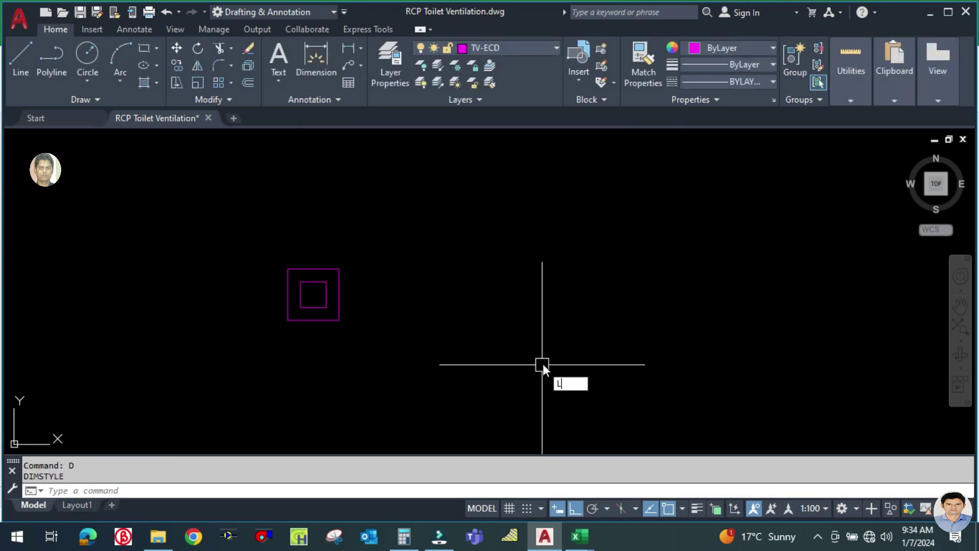
key("Return")
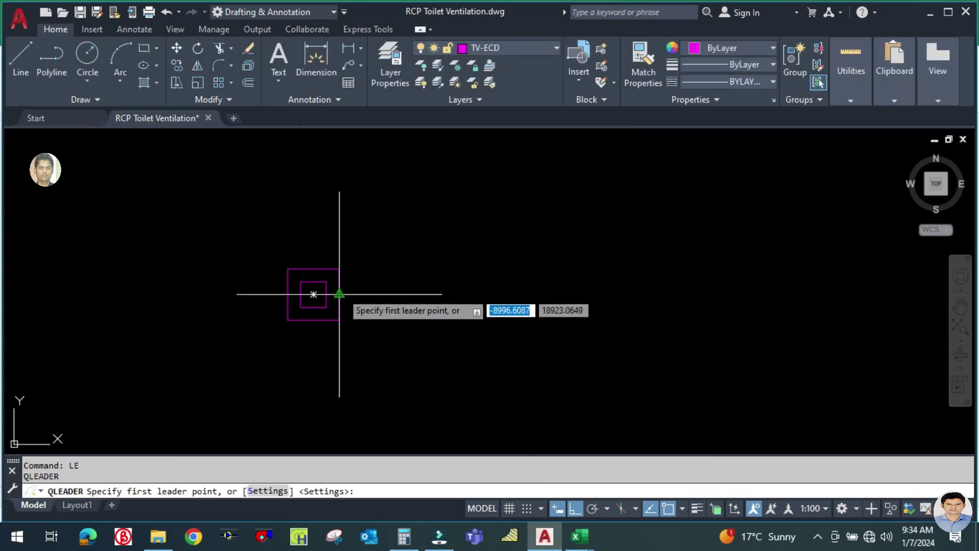
left_click(340, 291)
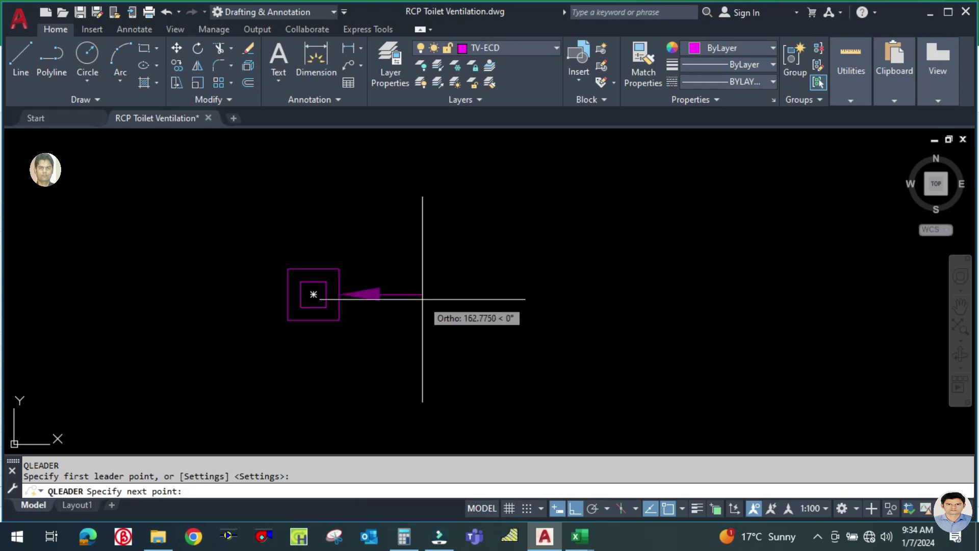
key("Escape")
- Move the leader arrow 25 units to the right
type("M")
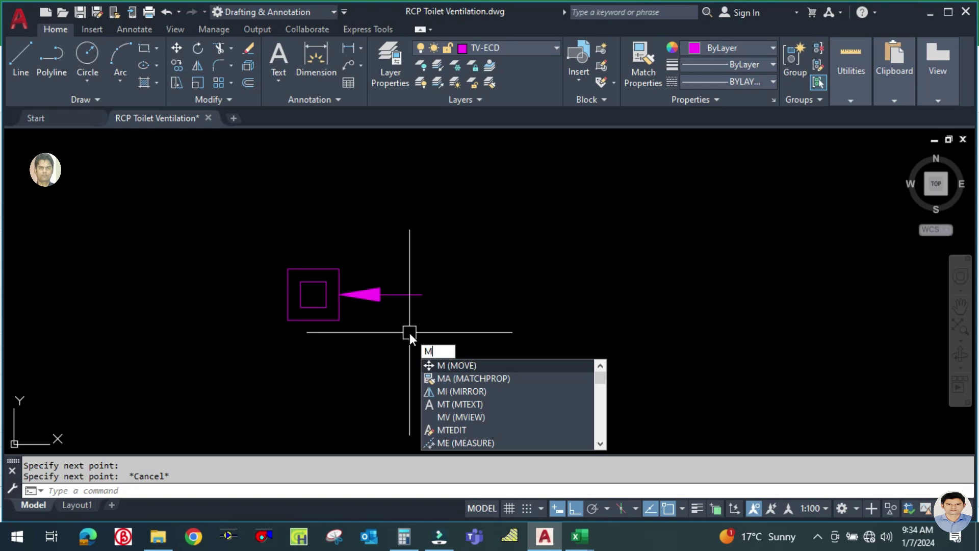
key("Return")
left_click(400, 295)
key("Return")
left_click(393, 350)
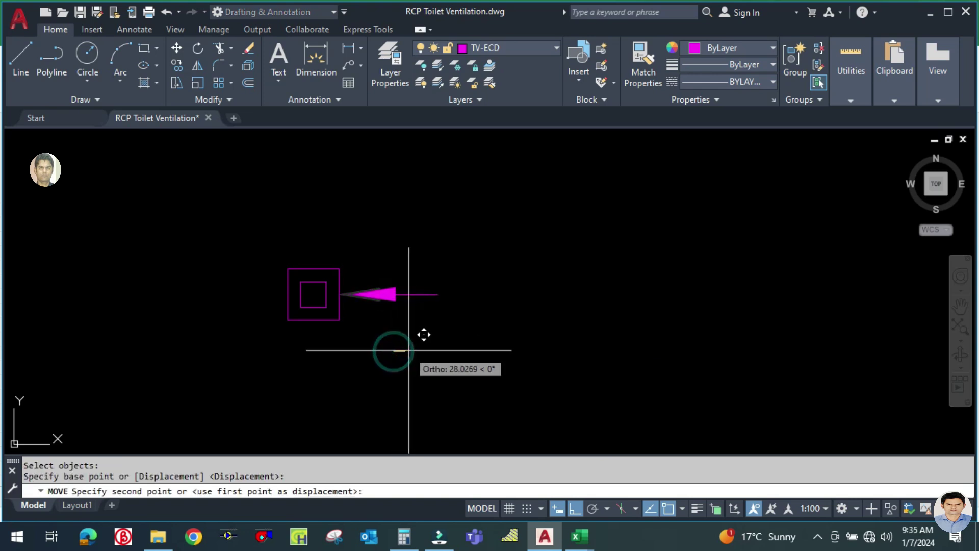
type("25")
key("Return")
key("Escape")
key("Escape")
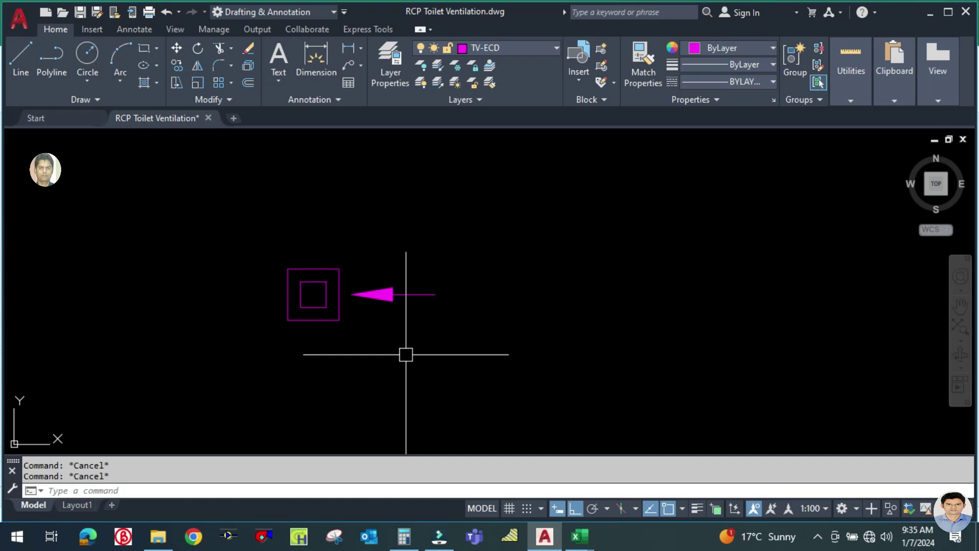
type("A")
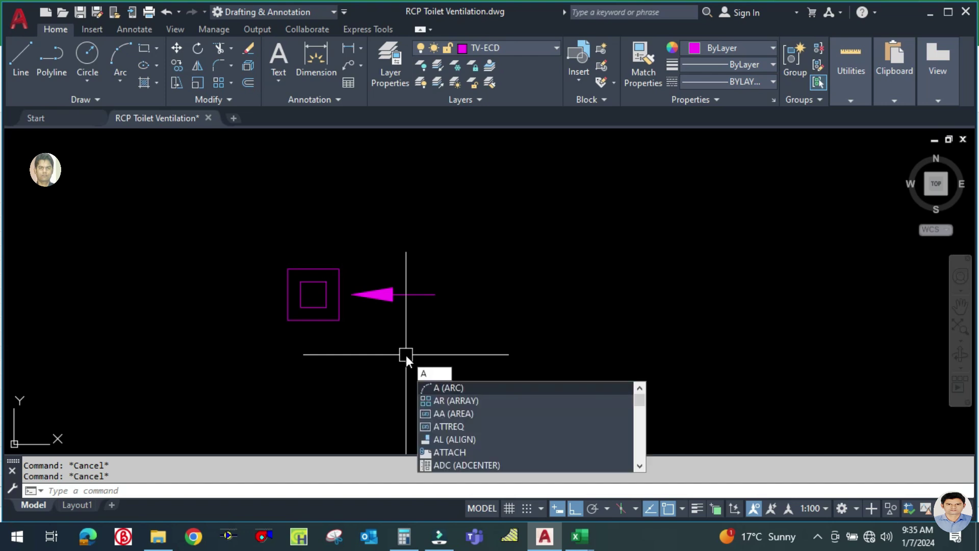
type("R")
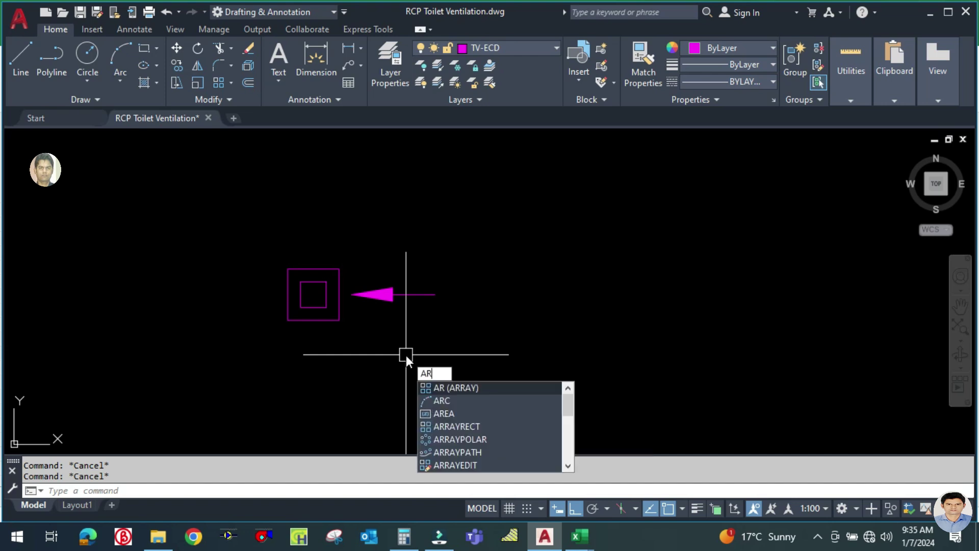
- Polar-array the arrow around the grille centre into 4 items pointing inward
key("Return")
left_click(411, 294)
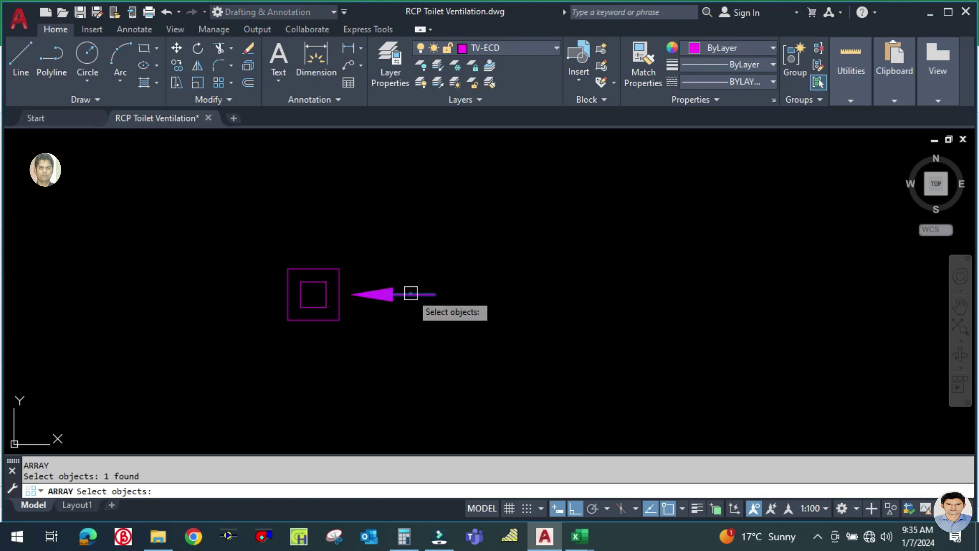
key("Return")
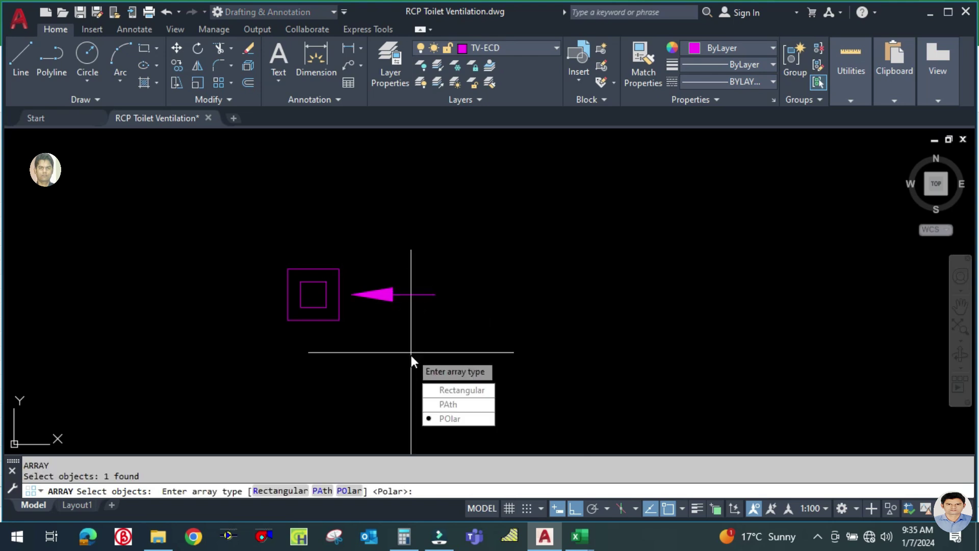
key("Return")
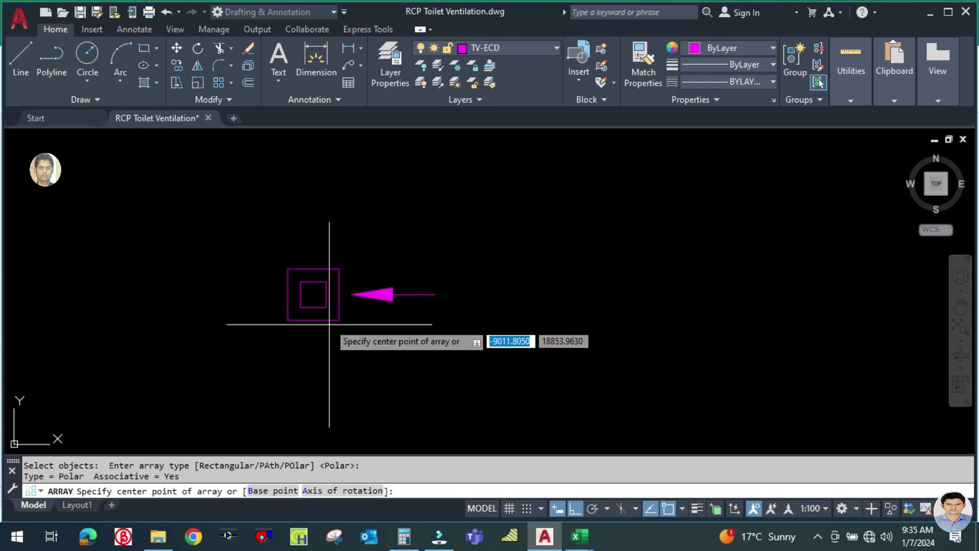
left_click(313, 294)
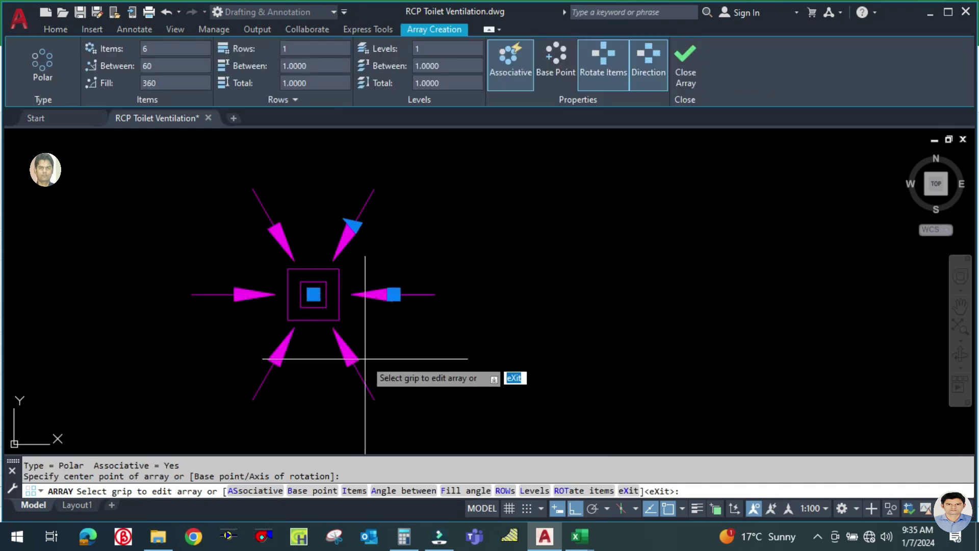
type("I")
key("Return")
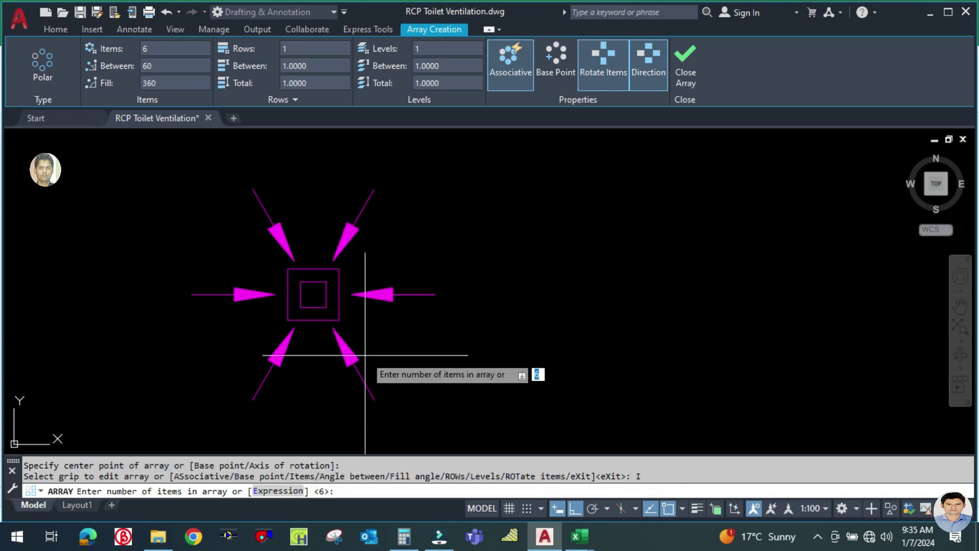
type("4")
key("Return")
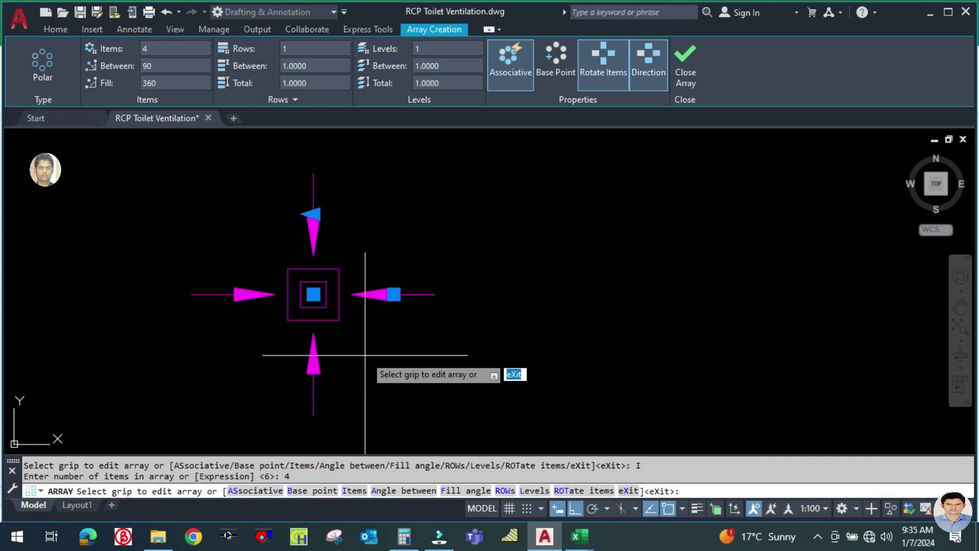
left_click(681, 71)
key("Escape")
scroll(319, 334, "down", 3)
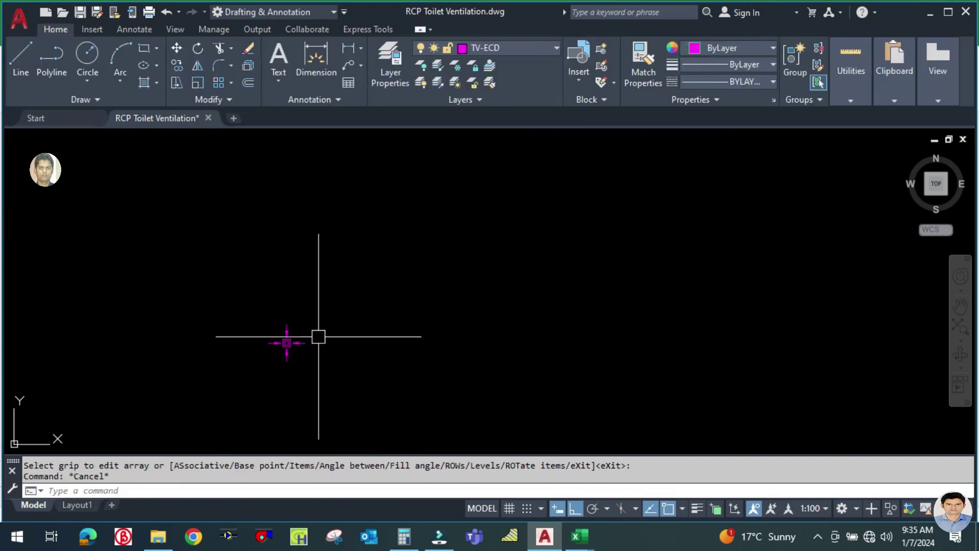
- Draw a line from the square's top-left corner to its bottom-right corner
scroll(259, 365, "up", 2)
scroll(376, 267, "up", 3)
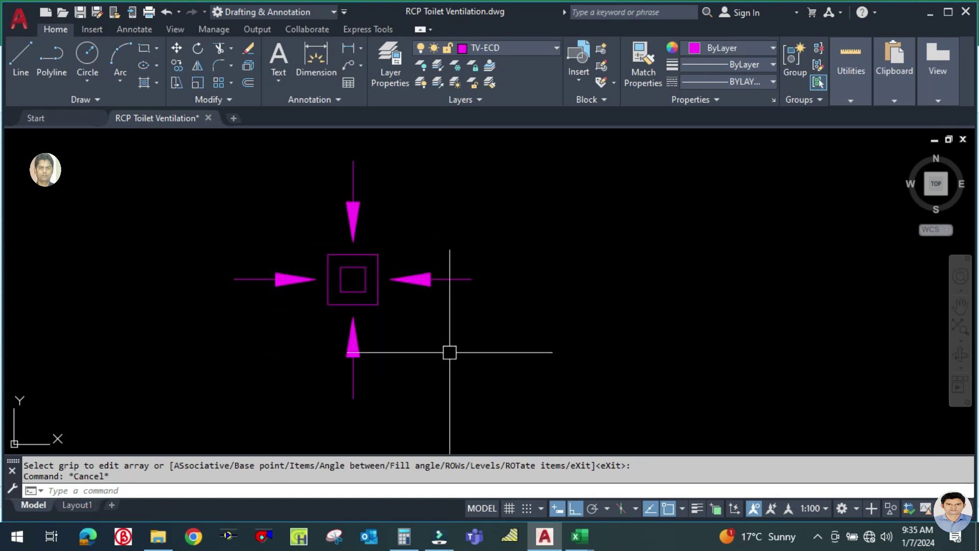
type("l")
key("Return")
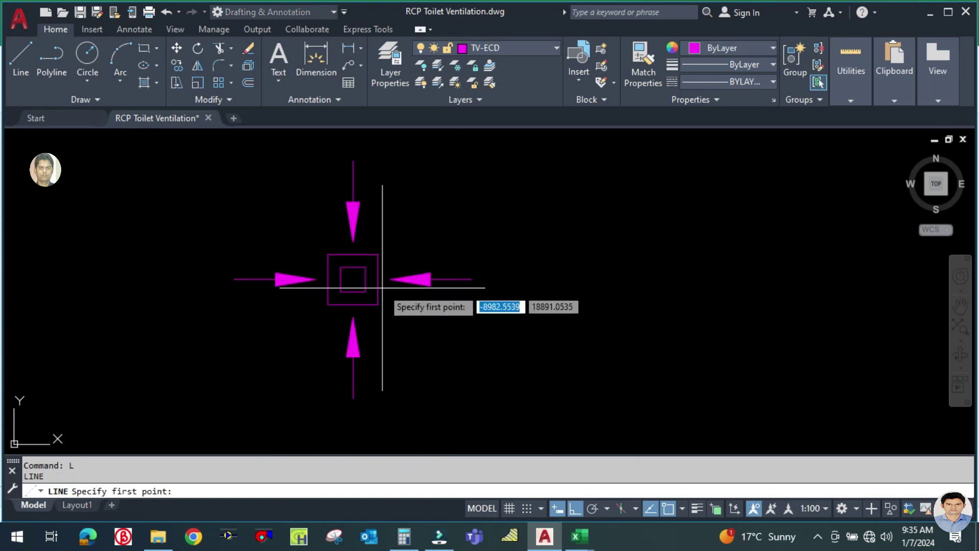
left_click(327, 254)
left_click(379, 304)
key("Return")
key("Escape")
- Window-select the grille symbol and arrow array several times, clearing each selection
scroll(328, 343, "down", 3)
left_click(443, 411)
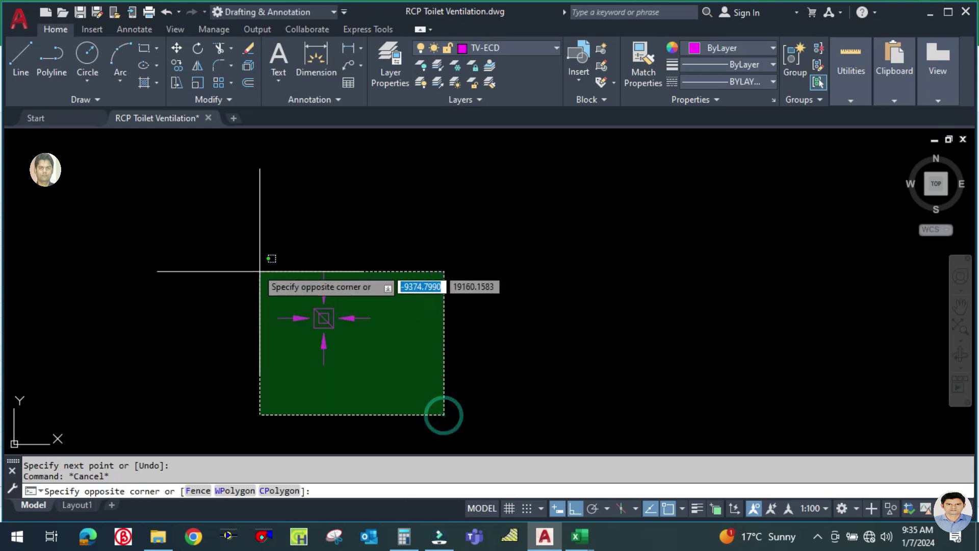
left_click(220, 238)
key("Escape")
left_click(39, 184)
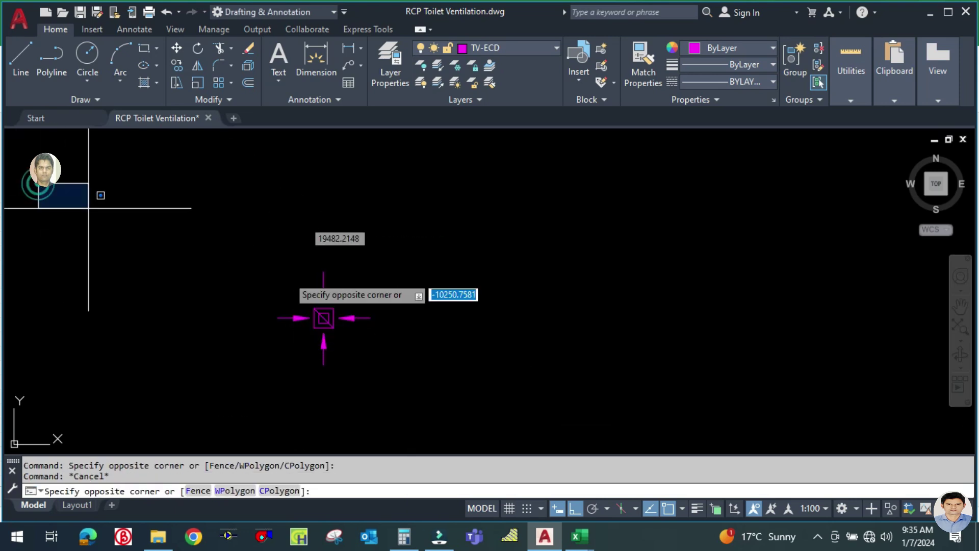
left_click(466, 410)
key("Escape")
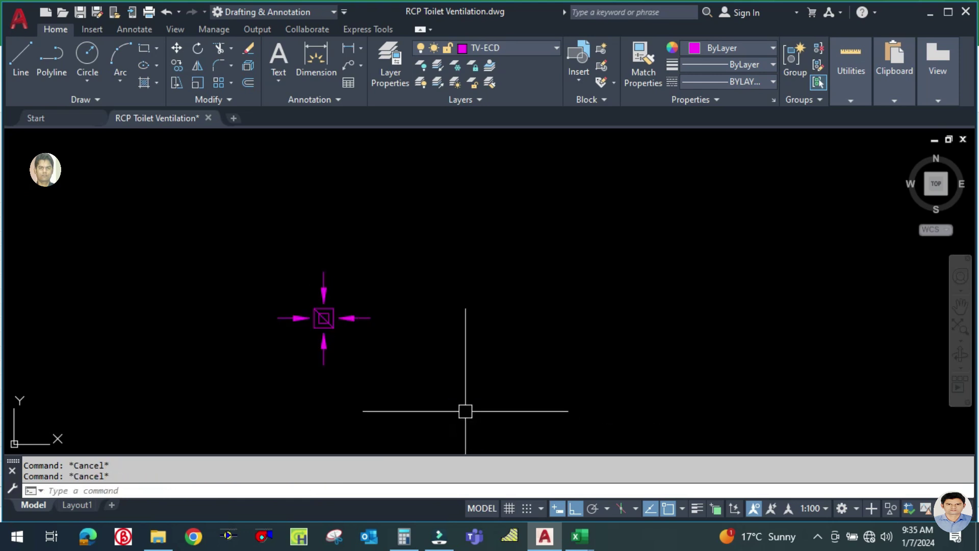
left_click(460, 412)
left_click(154, 219)
key("Escape")
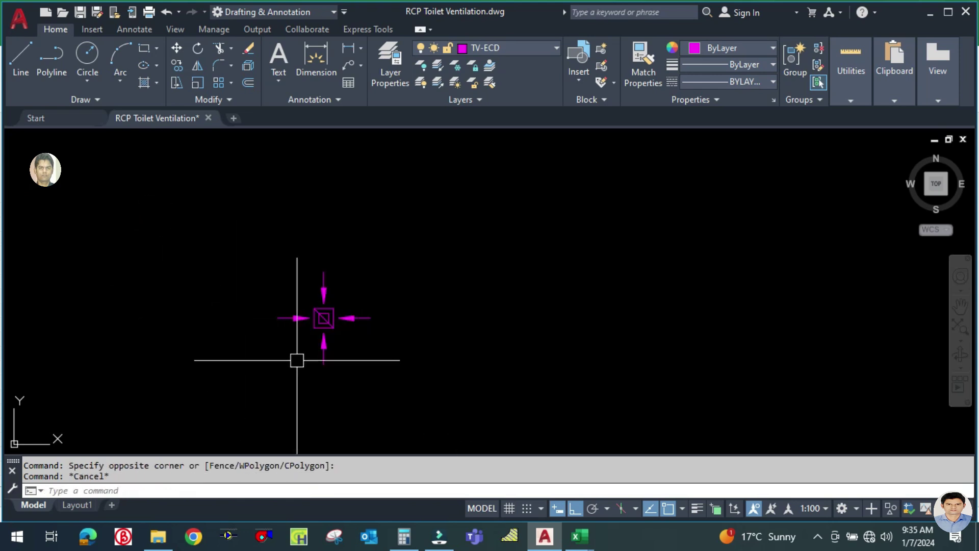
scroll(361, 306, "up", 2)
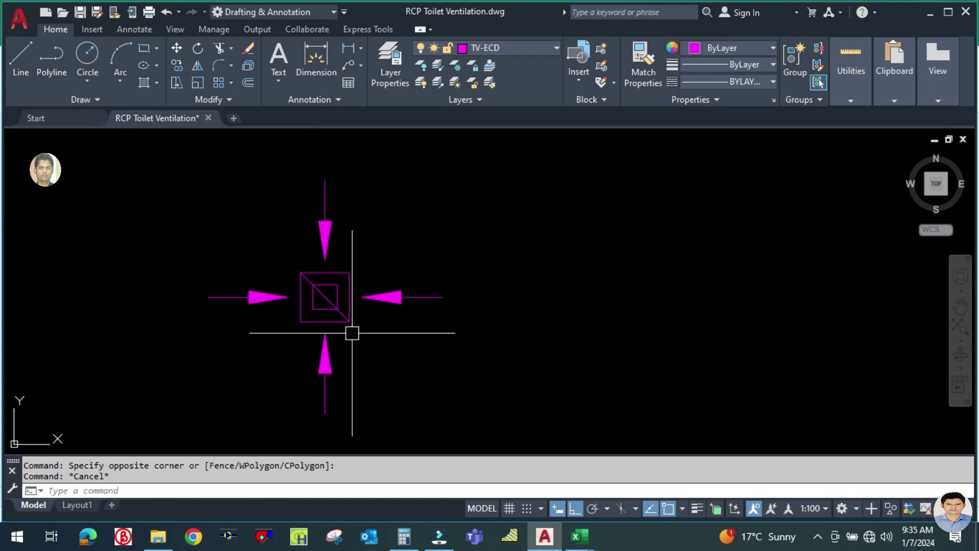
- Check the squares and diagonal individually, then crossing-window select the whole grille symbol
left_click(310, 321)
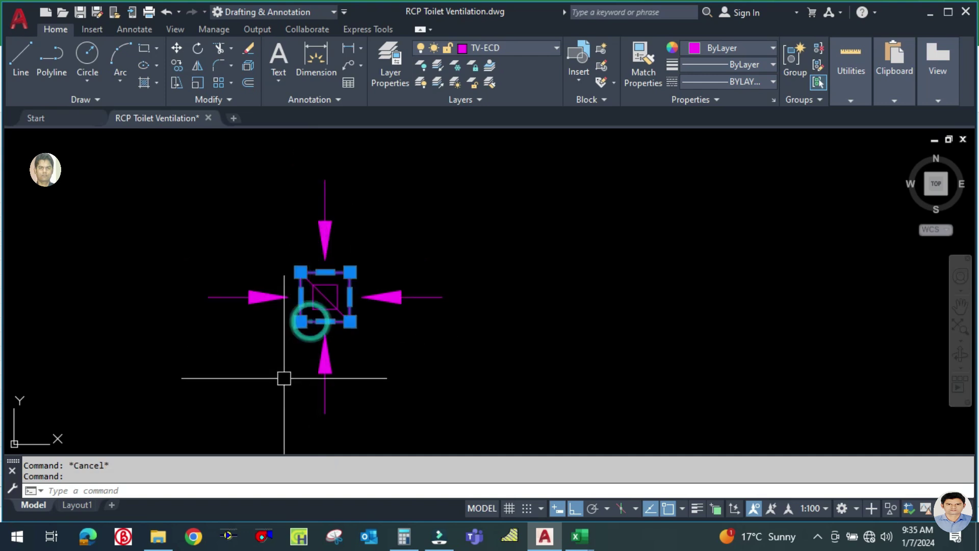
key("Escape")
left_click(234, 297)
key("Escape")
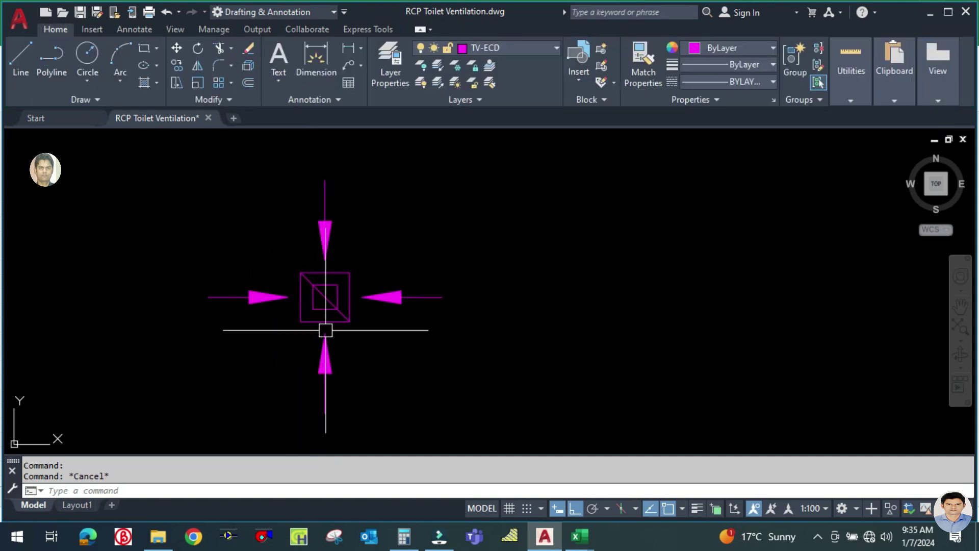
left_click(321, 310)
key("Escape")
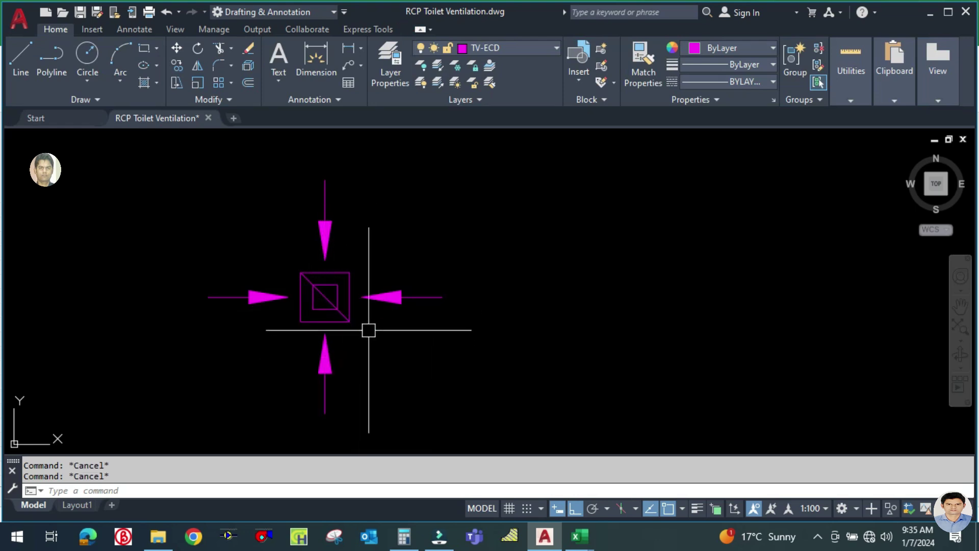
left_click(339, 318)
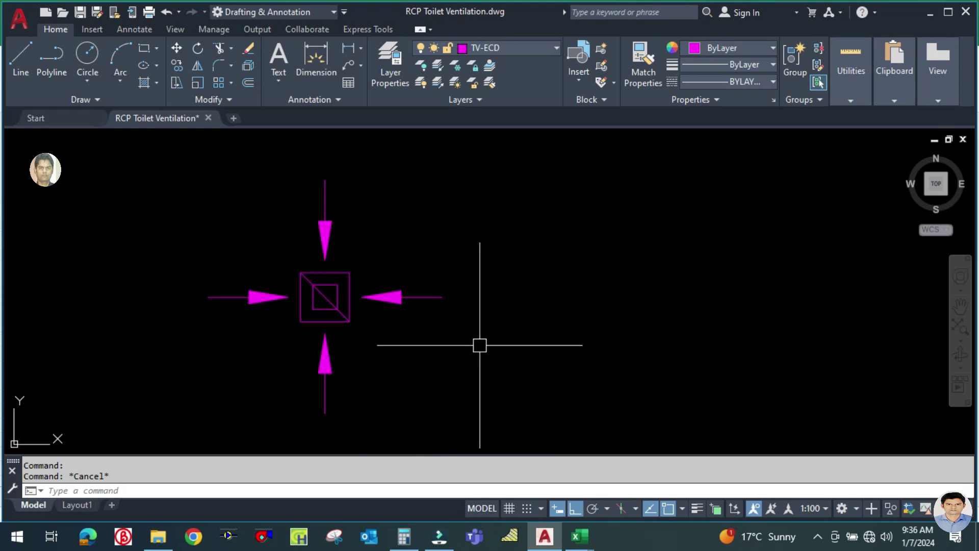
left_click(485, 387)
left_click(168, 197)
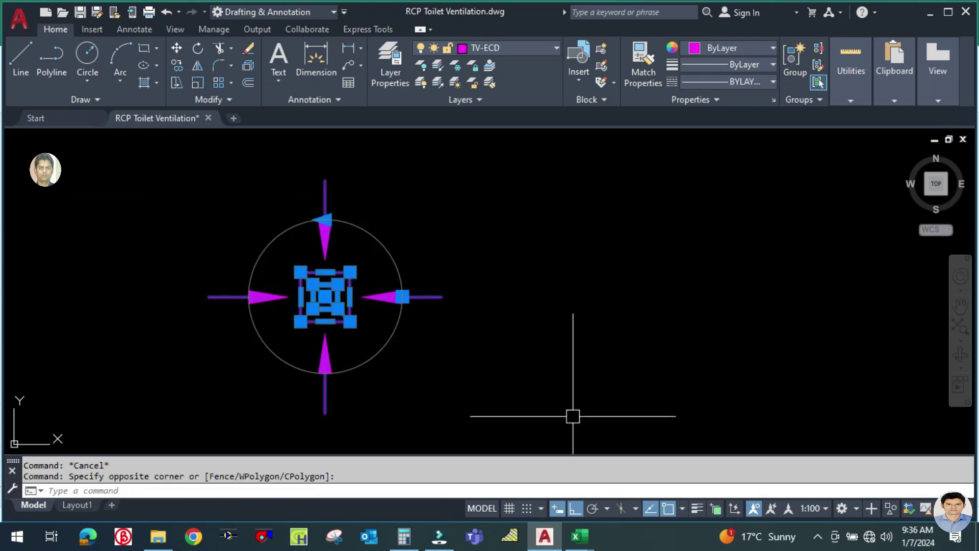
- Copy the grille with its centre as base point and paste it as a block to the right
key("ctrl+shift+c")
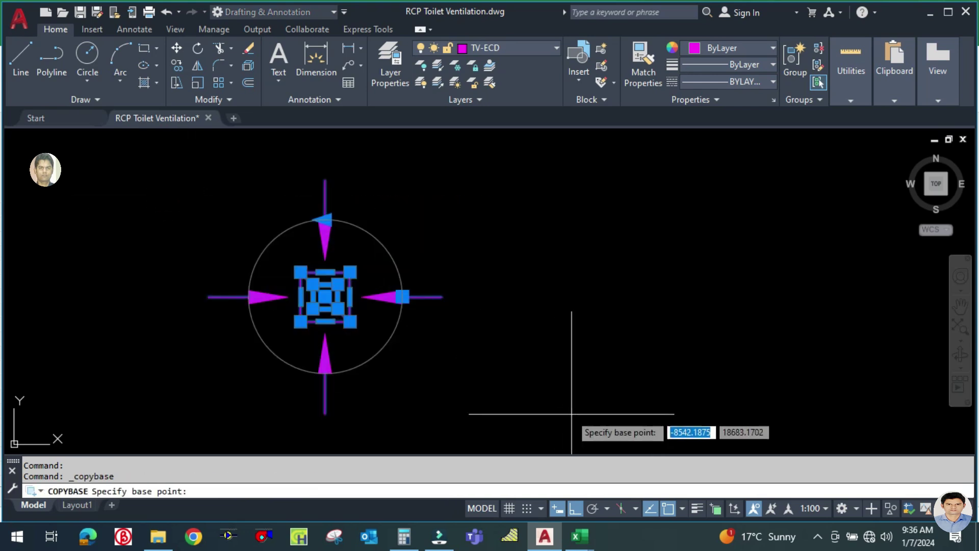
scroll(321, 339, "up", 2)
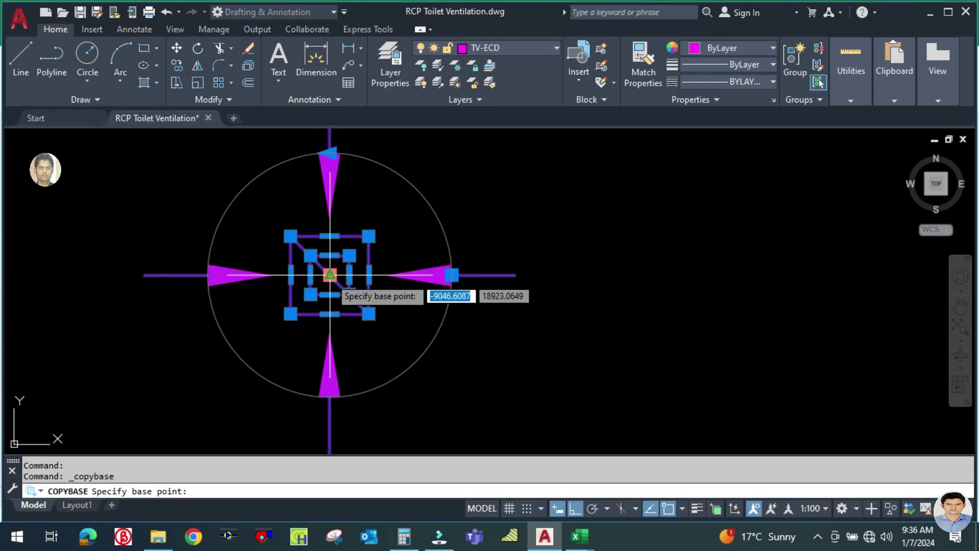
left_click(329, 276)
scroll(411, 365, "down", 1)
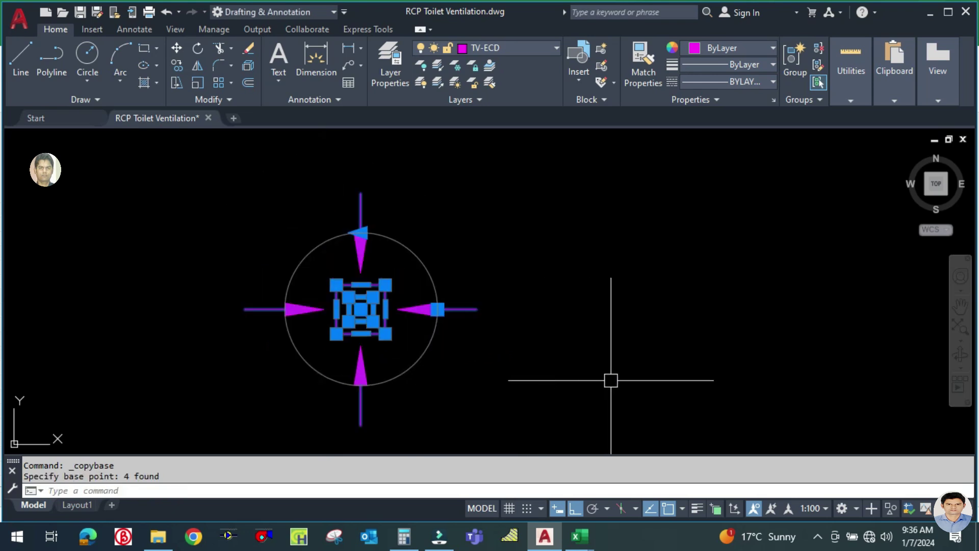
key("ctrl+shift+v")
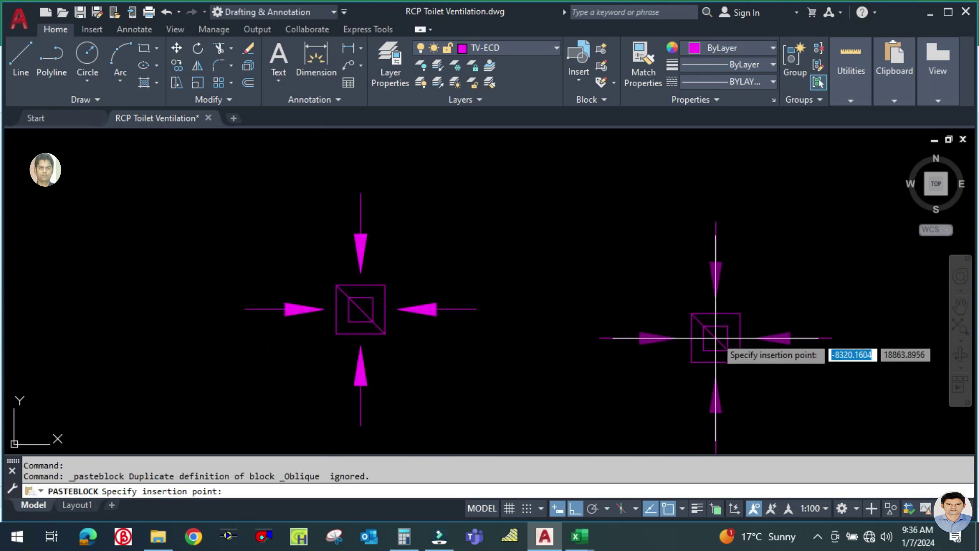
scroll(378, 306, "down", 3)
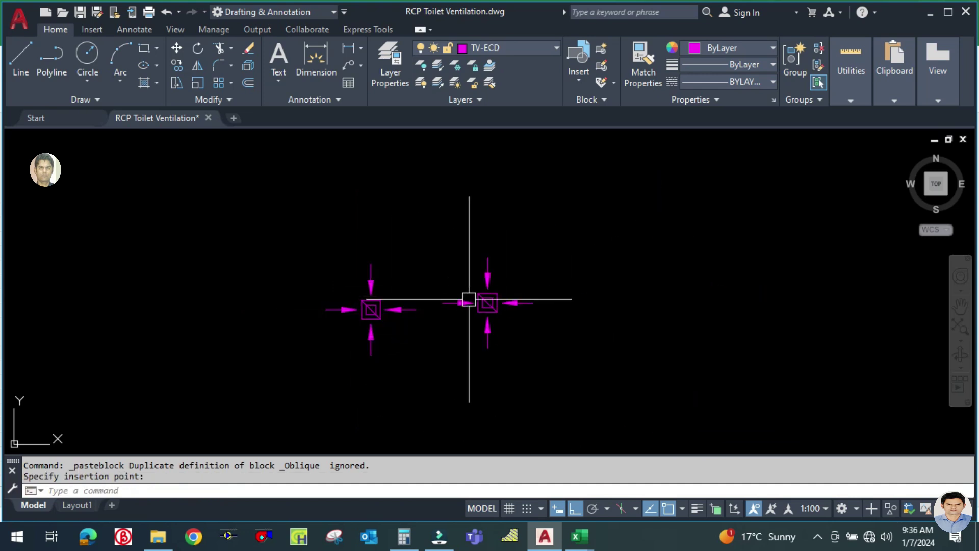
scroll(474, 301, "up", 2)
left_click(491, 305)
key("Escape")
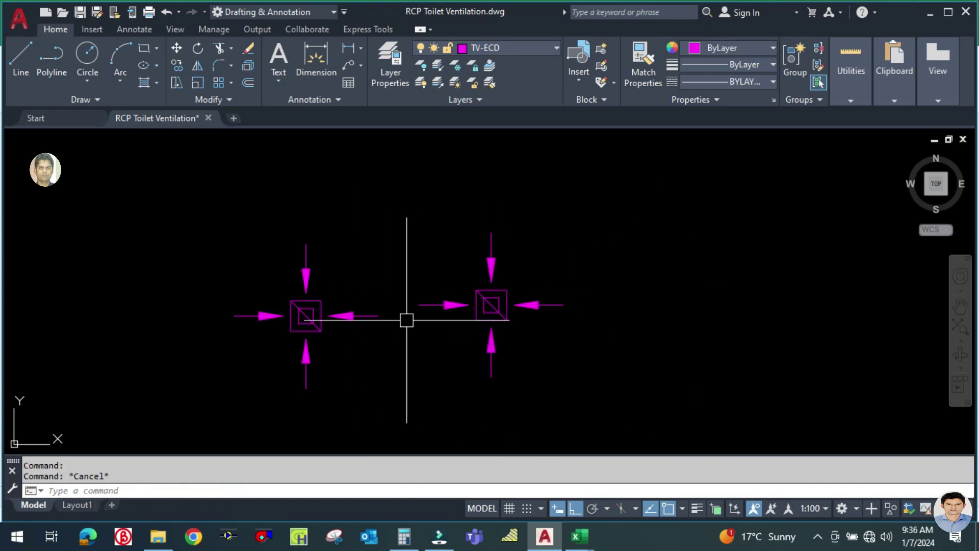
- Window-select the left grille and move it slightly further left
key("Return")
left_click(189, 199)
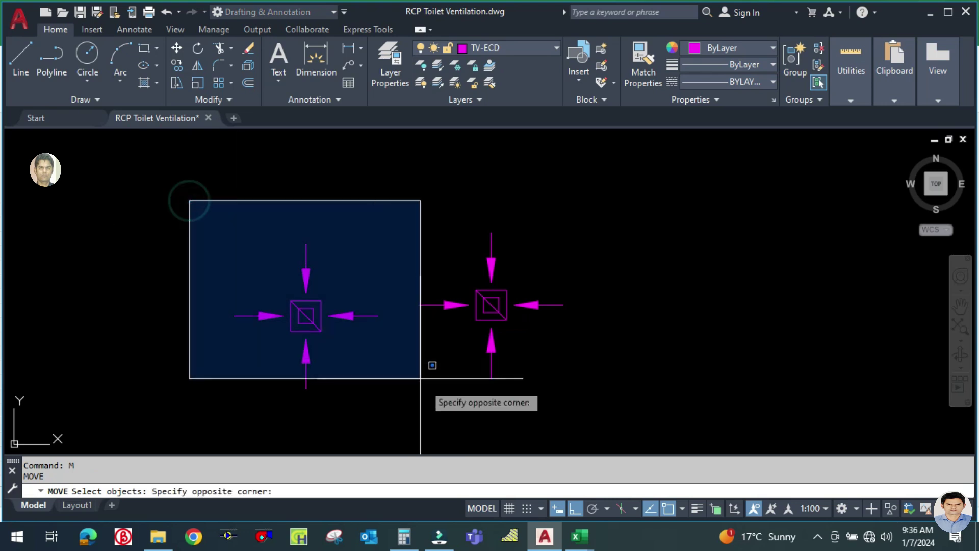
left_click(403, 405)
key("Return")
left_click(397, 416)
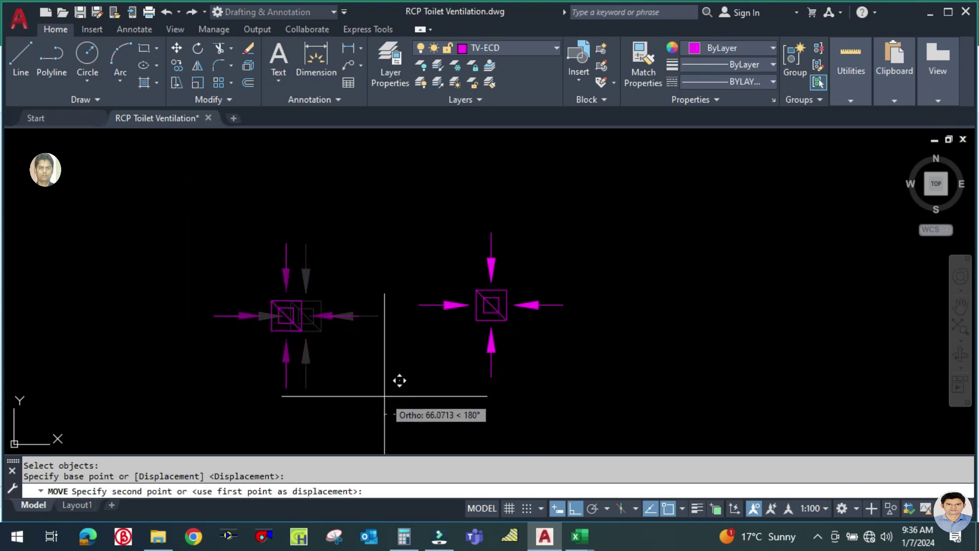
left_click(385, 396)
- Clear leftover commands and restart MOVE for the grille block
key("Escape")
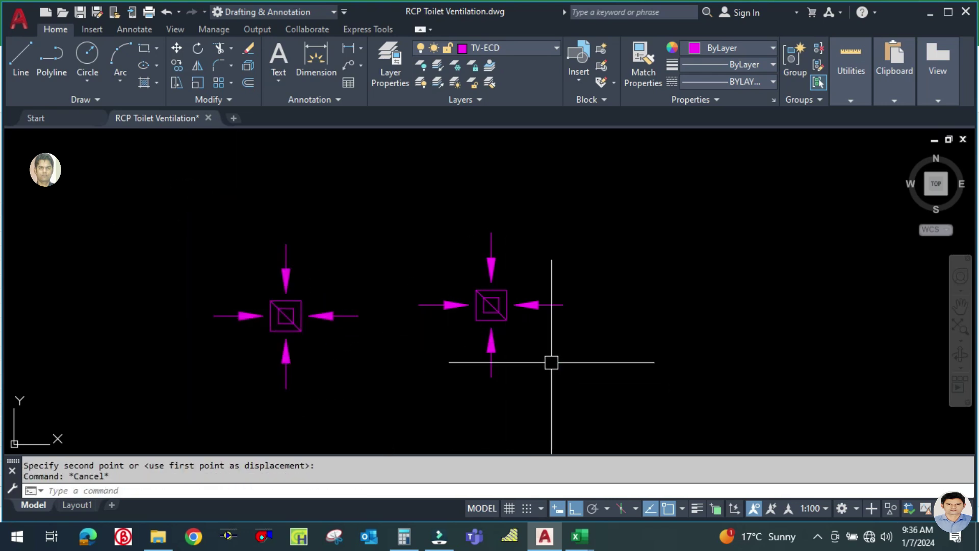
key("Escape")
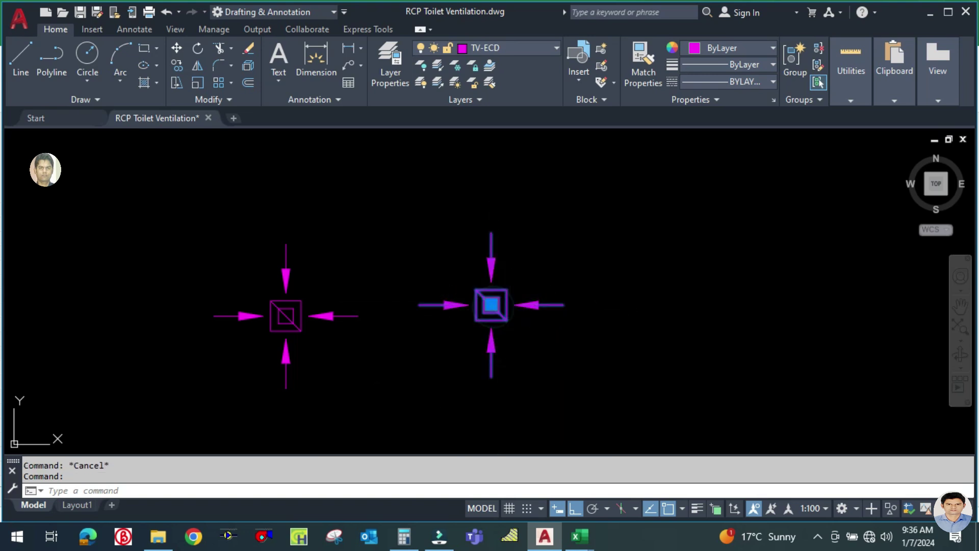
key("Escape")
scroll(336, 333, "down", 4)
scroll(380, 332, "up", 4)
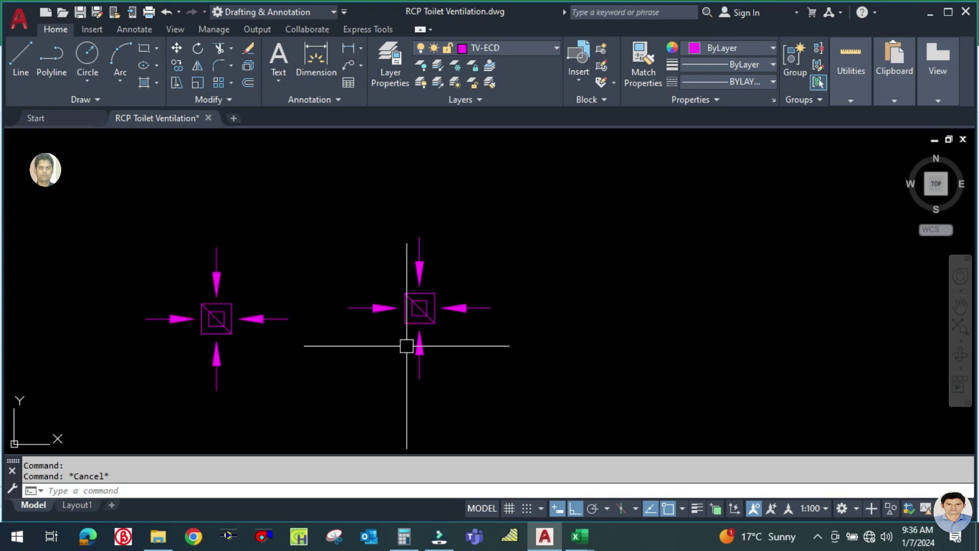
key("Return")
key("Escape")
key("Return")
- Move the pasted grille block by its centre onto the first WC in the stall row
left_click(420, 313)
scroll(420, 308, "up", 5)
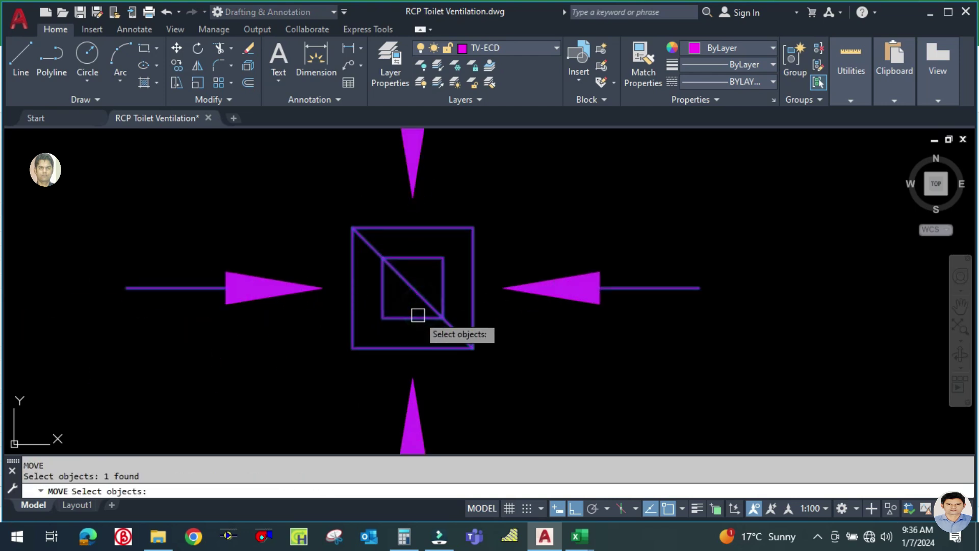
key("Return")
left_click(413, 290)
scroll(388, 306, "down", 8)
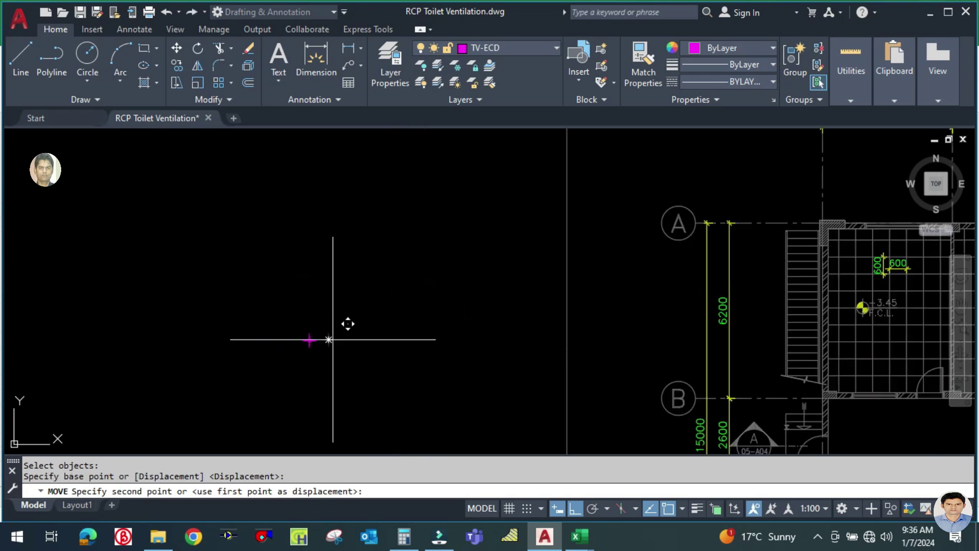
scroll(765, 362, "up", 3)
scroll(524, 299, "up", 2)
scroll(421, 300, "down", 5)
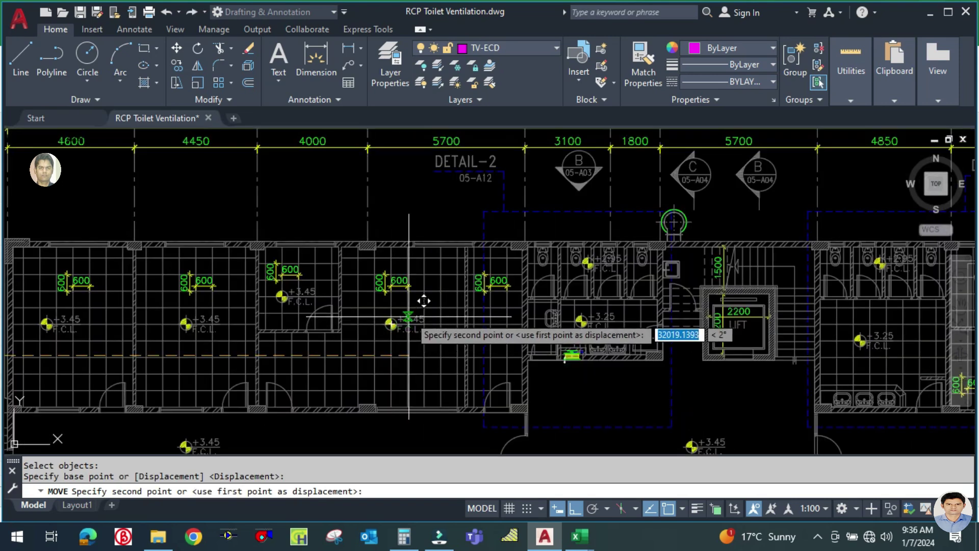
scroll(368, 347, "up", 1)
scroll(518, 278, "up", 5)
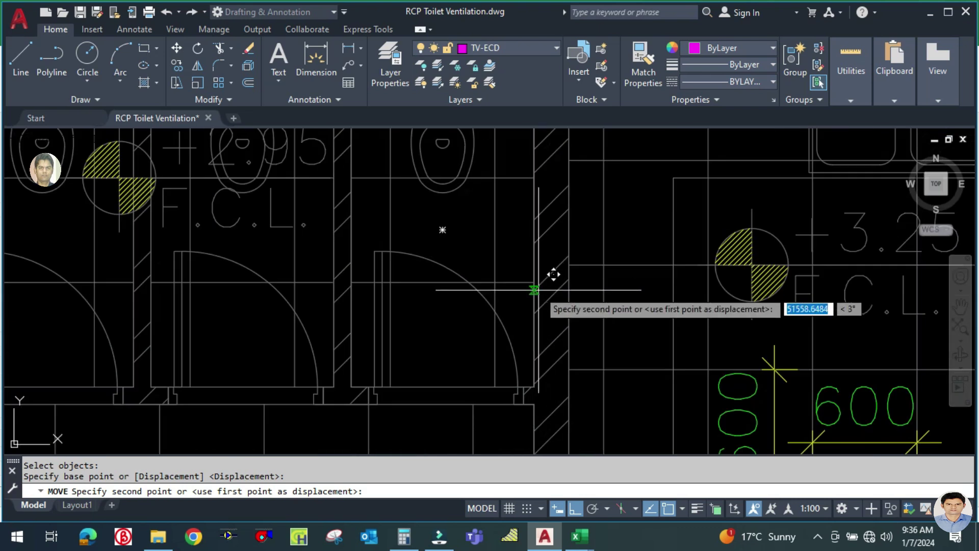
scroll(531, 282, "down", 4)
scroll(561, 287, "up", 2)
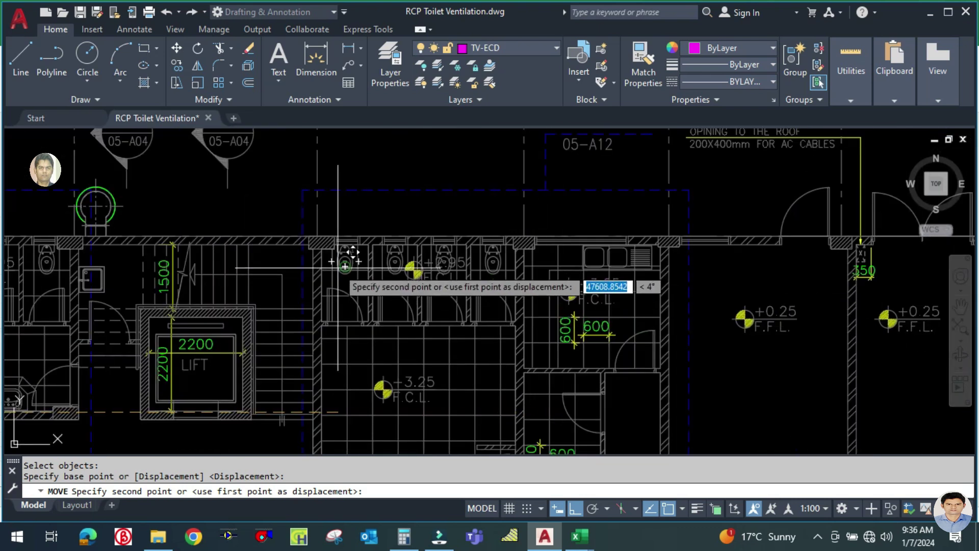
scroll(351, 266, "up", 6)
scroll(350, 240, "up", 5)
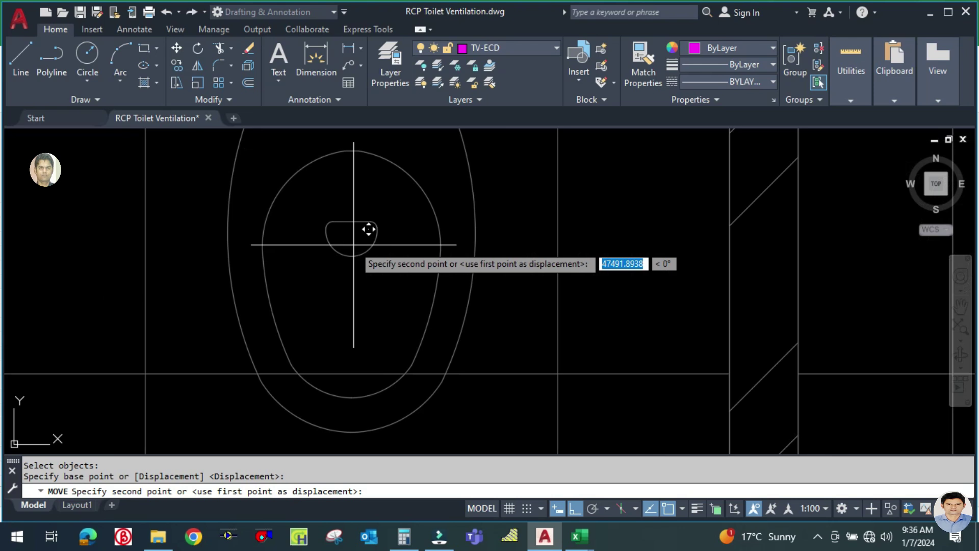
left_click(351, 229)
scroll(352, 347, "down", 5)
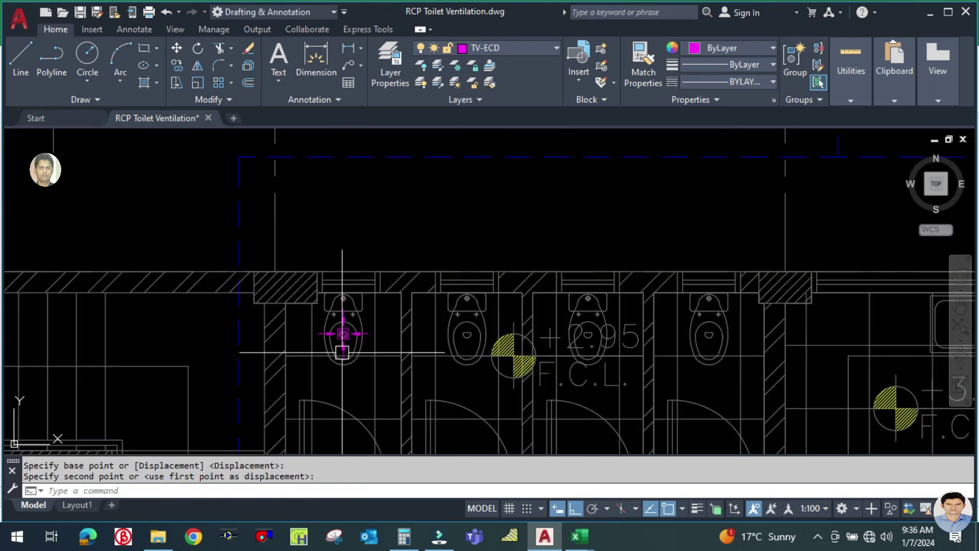
scroll(357, 336, "up", 3)
scroll(306, 298, "down", 2)
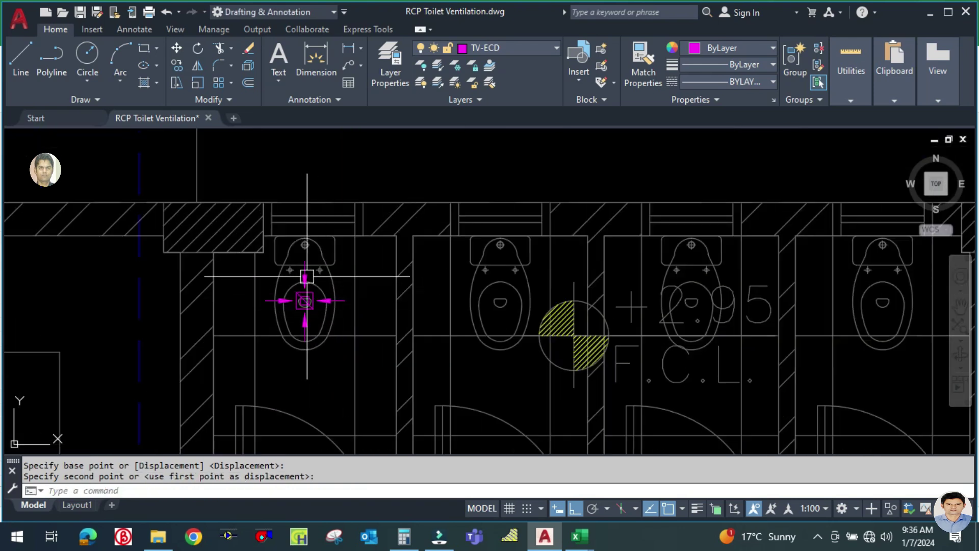
scroll(307, 276, "up", 2)
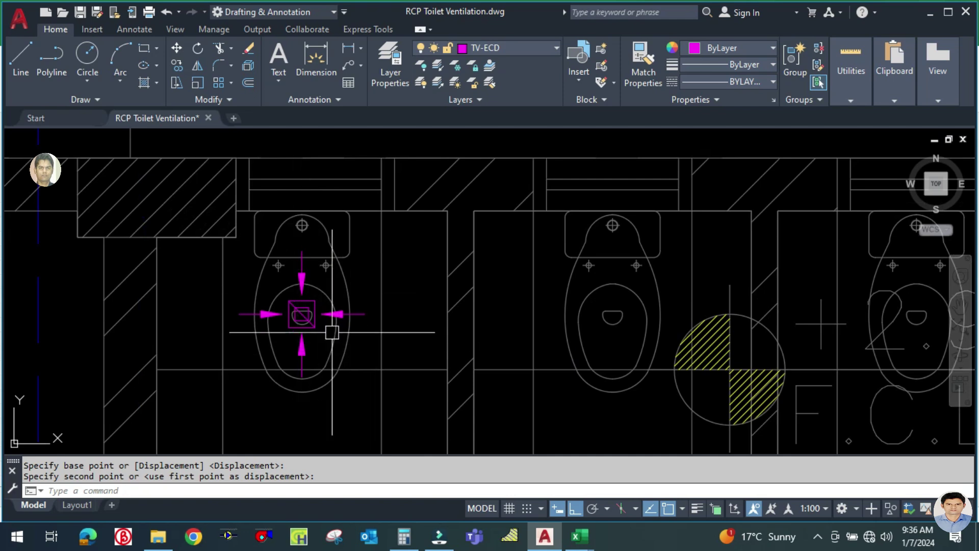
- Copy the first WC's grille onto the second, third and fourth WCs (1175, 2325, 3475 right)
type("CO")
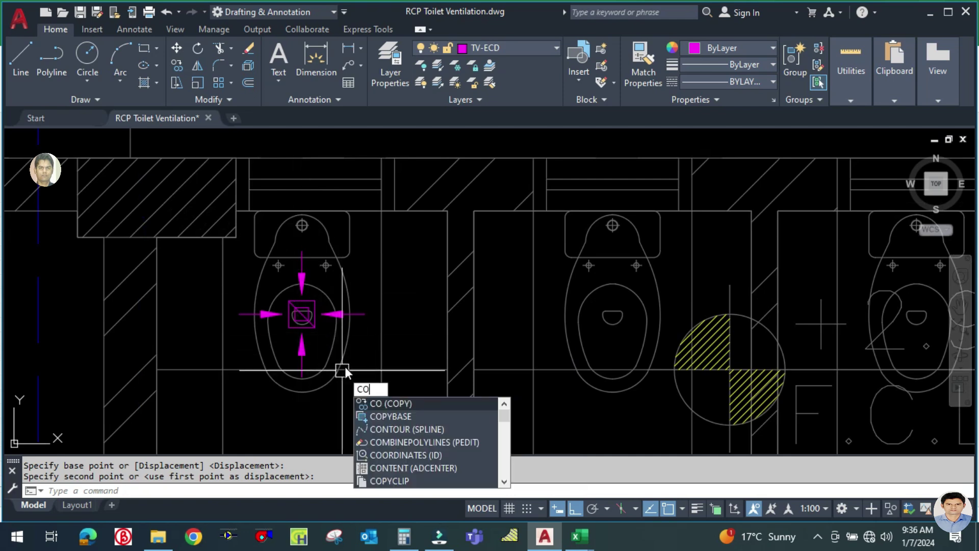
key("Return")
left_click(299, 348)
scroll(311, 336, "down", 4)
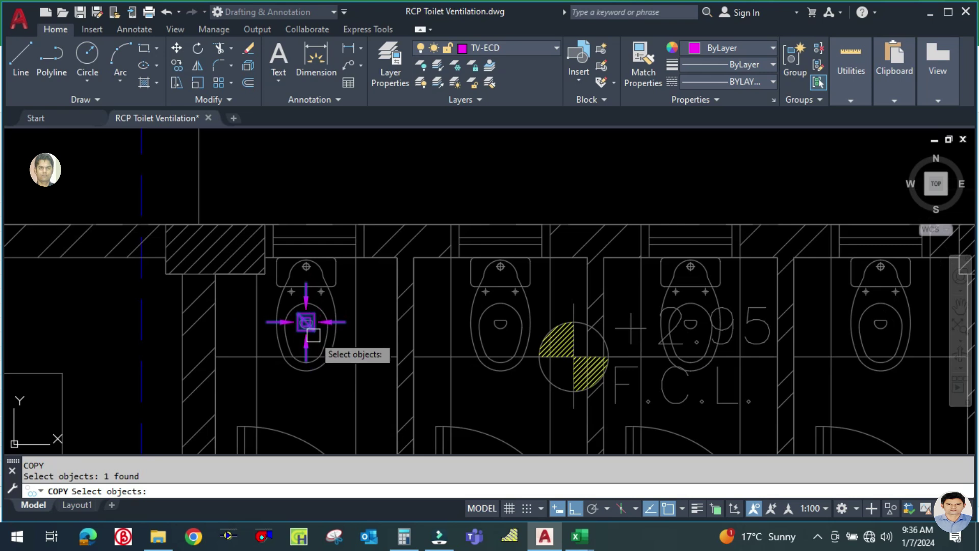
scroll(331, 360, "up", 5)
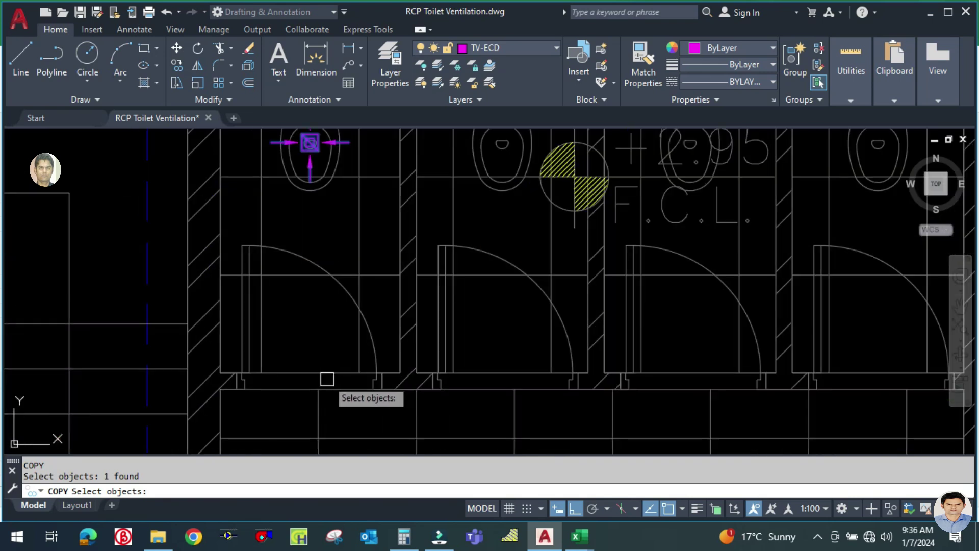
key("Return")
left_click(311, 373)
scroll(323, 360, "down", 3)
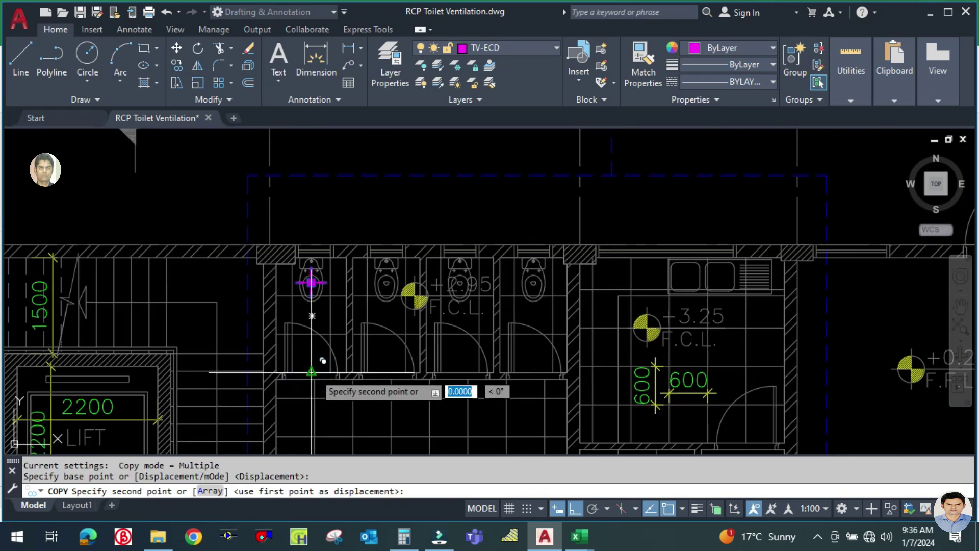
left_click(398, 360)
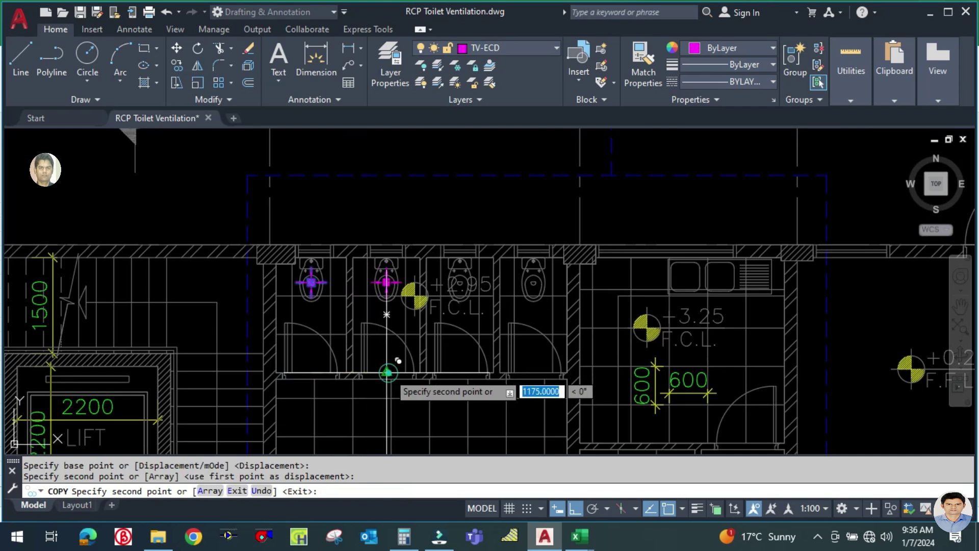
scroll(397, 361, "up", 5)
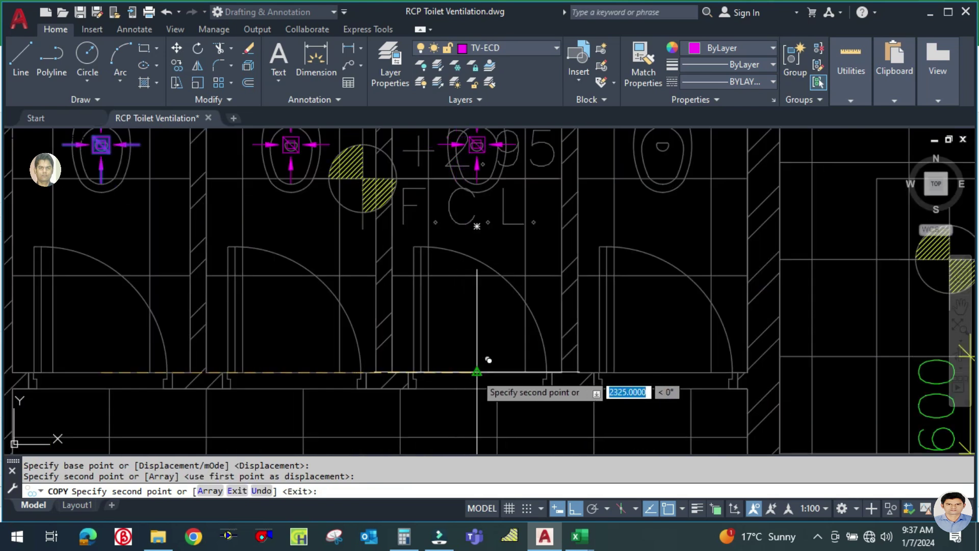
left_click(487, 359)
scroll(510, 365, "down", 2)
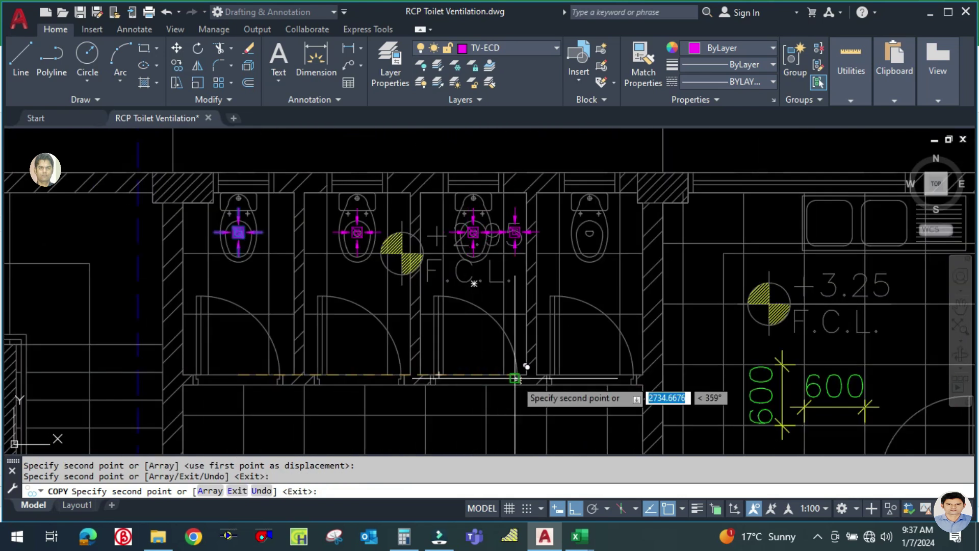
left_click(590, 373)
key("Return")
scroll(470, 275, "down", 2)
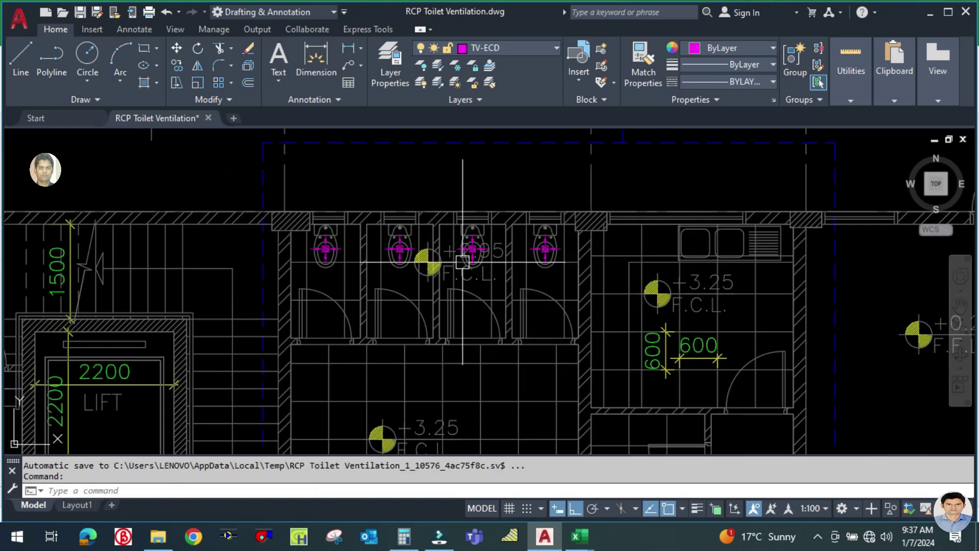
mouse_move(463, 370)
middle_mouse_down()
mouse_move(467, 262)
mouse_move(492, 217)
middle_mouse_up()
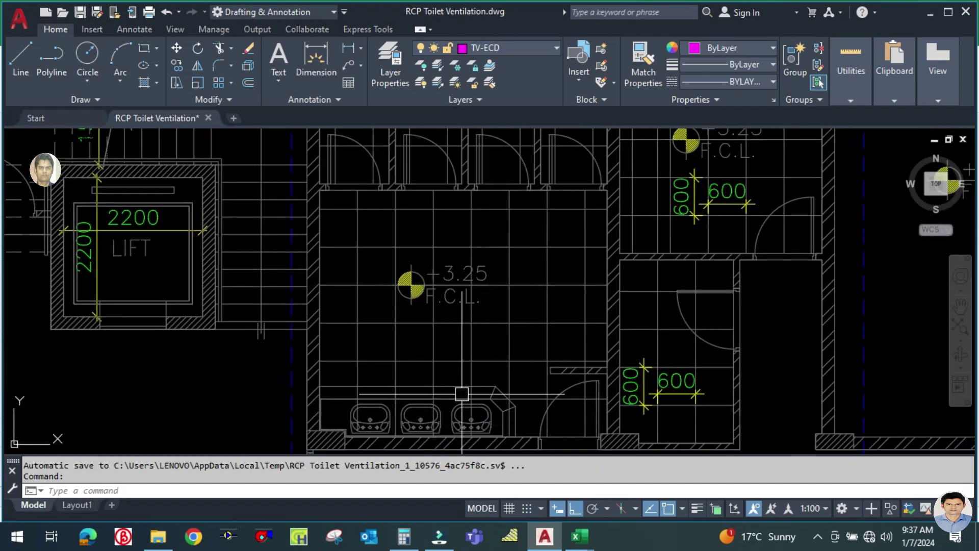
scroll(462, 393, "down", 2)
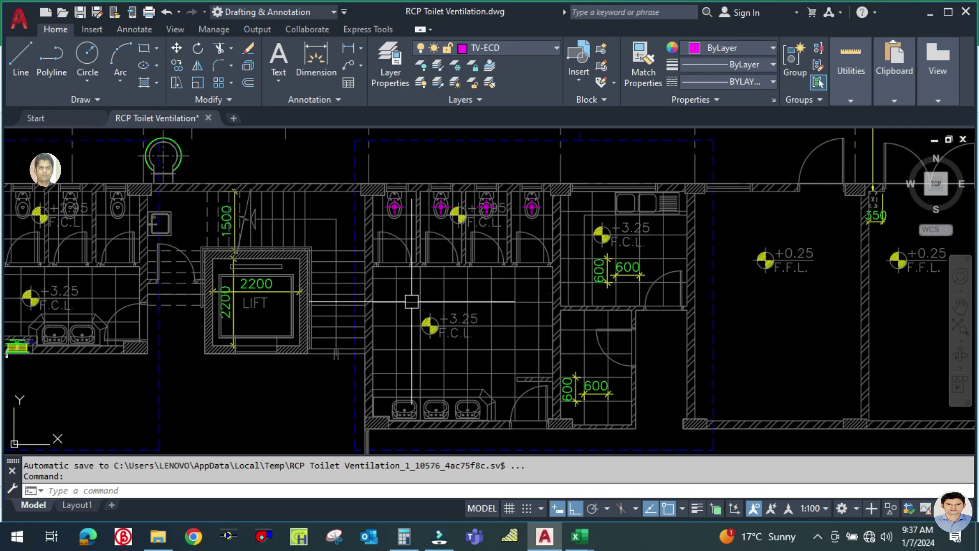
- Copy the magenta grille from the first WC down above the washbasins
type("O")
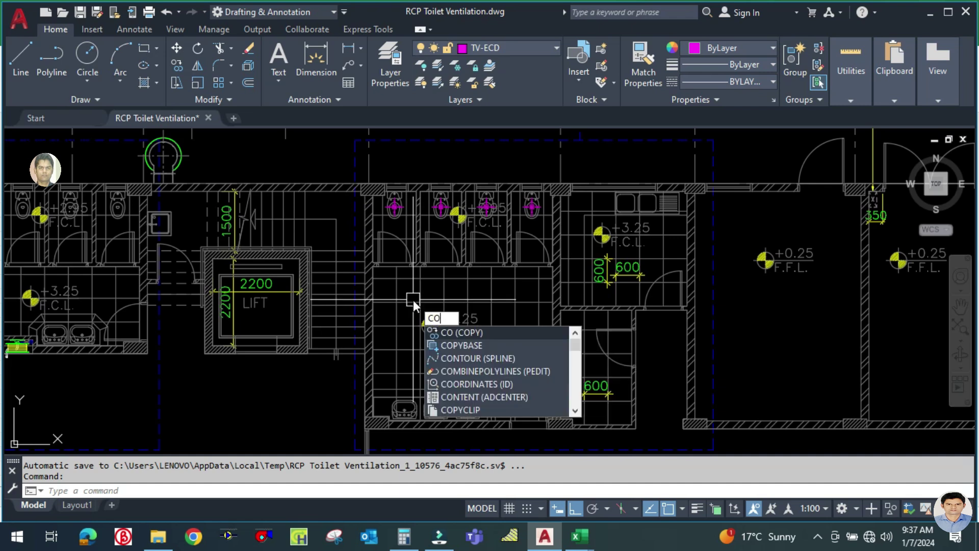
key("Return")
scroll(380, 244, "up", 8)
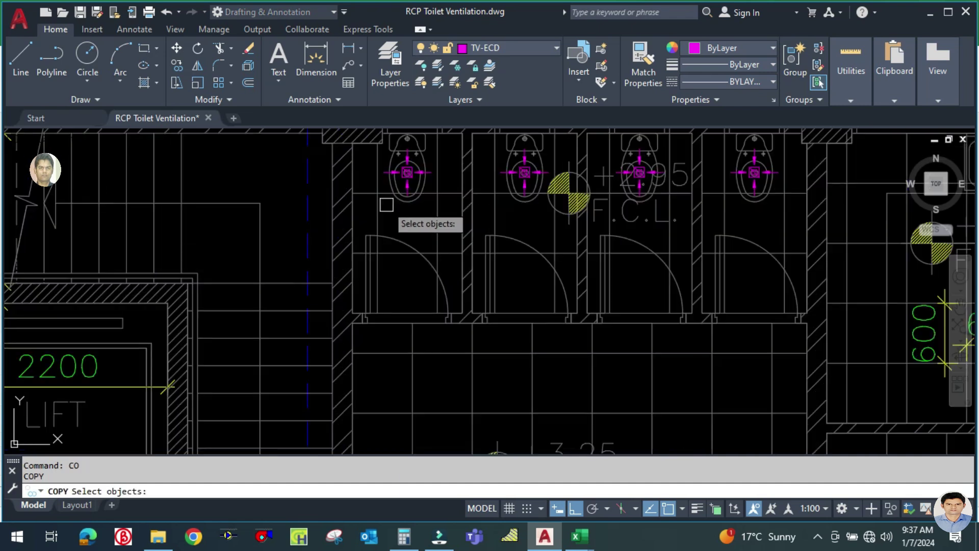
left_click(403, 196)
scroll(410, 199, "down", 4)
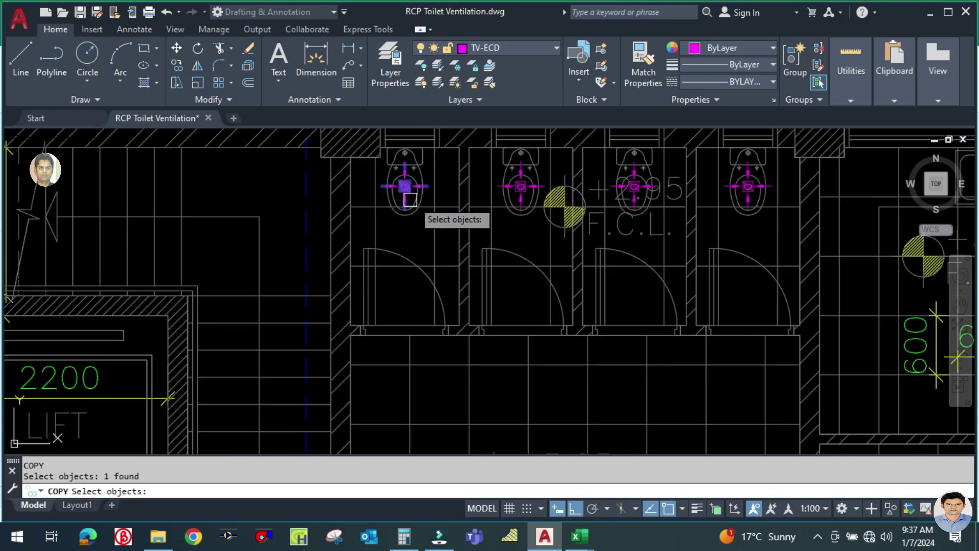
key("Return")
left_click(445, 187)
scroll(445, 187, "down", 3)
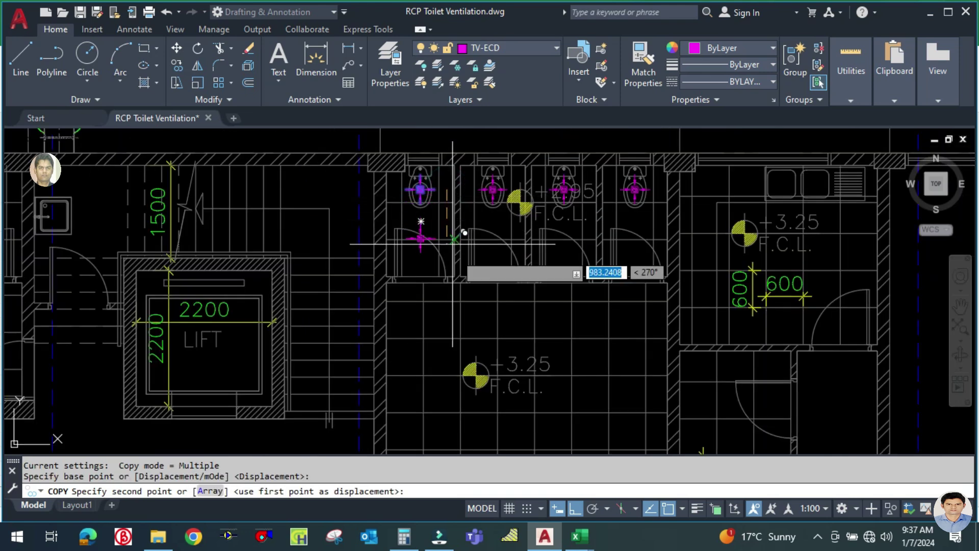
scroll(466, 378, "up", 3)
scroll(423, 296, "down", 5)
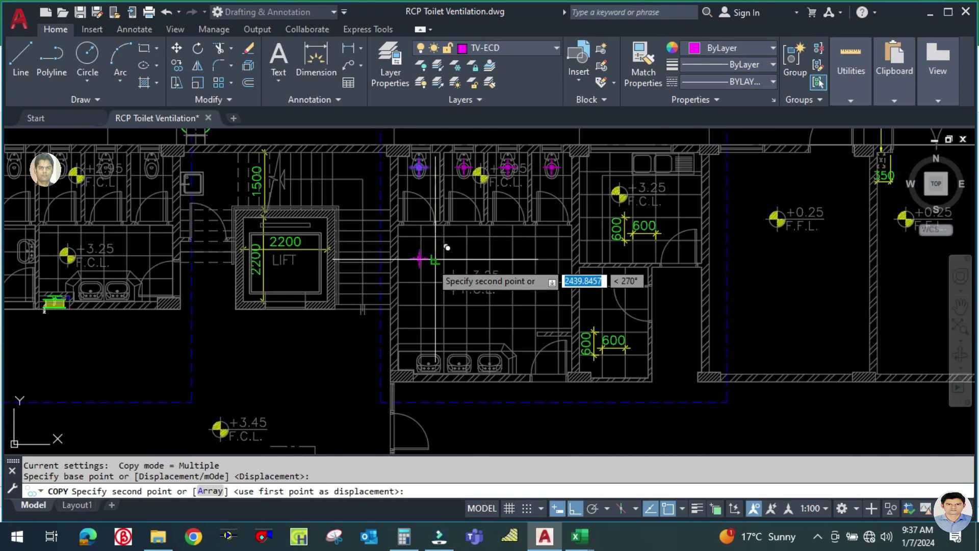
scroll(432, 348, "up", 5)
scroll(422, 339, "up", 2)
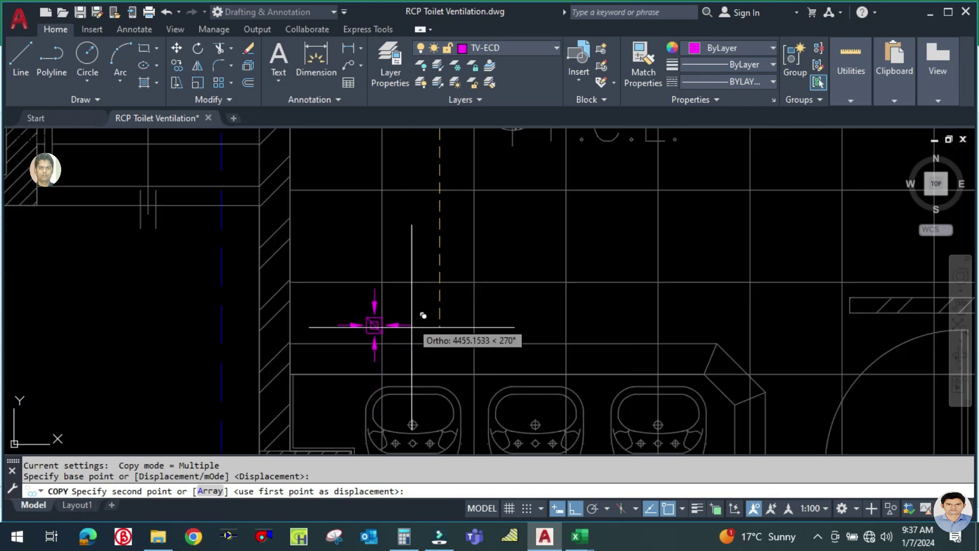
left_click(411, 310)
key("Escape")
scroll(364, 322, "up", 3)
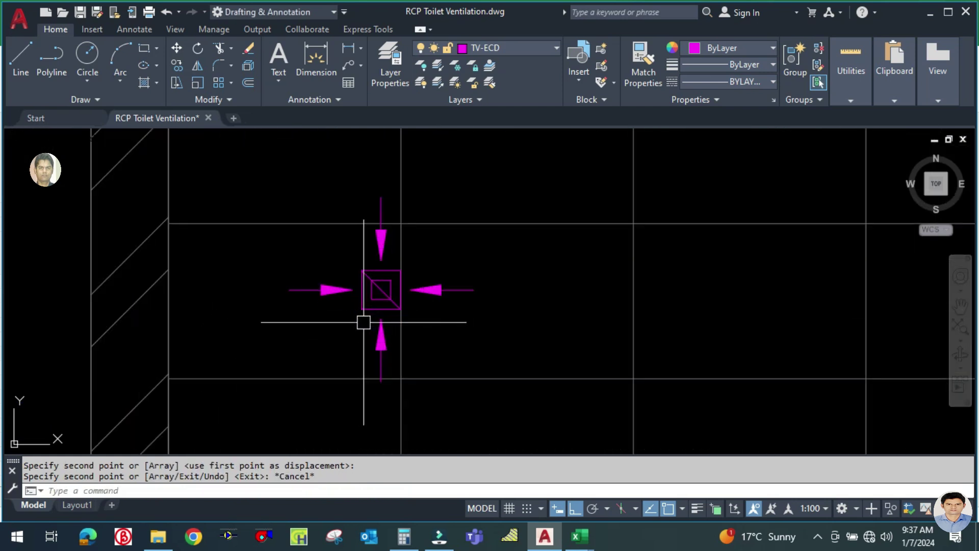
type("M")
key("Return")
- Move the copied grille to the midpoint between two ceiling grid points
left_click(376, 288)
key("Return")
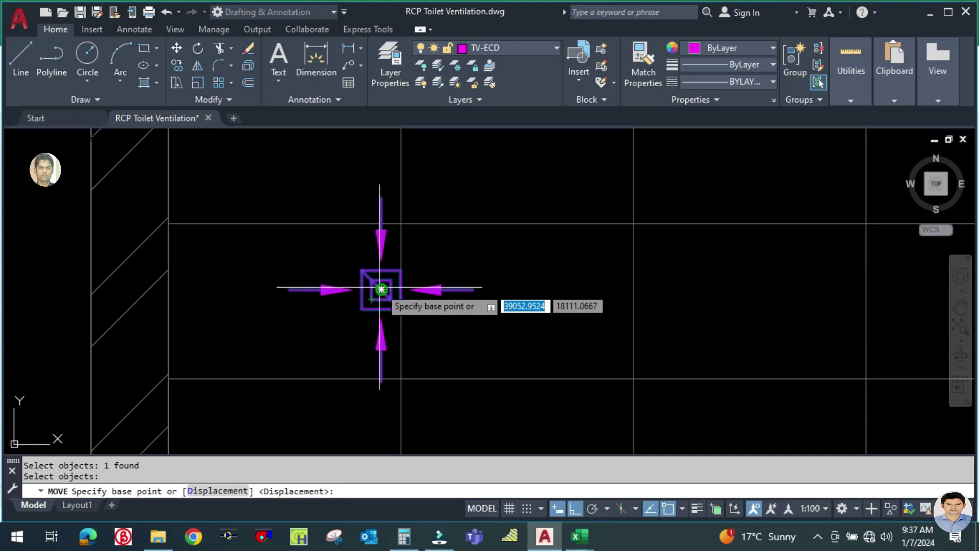
left_click(381, 289)
scroll(400, 273, "down", 3)
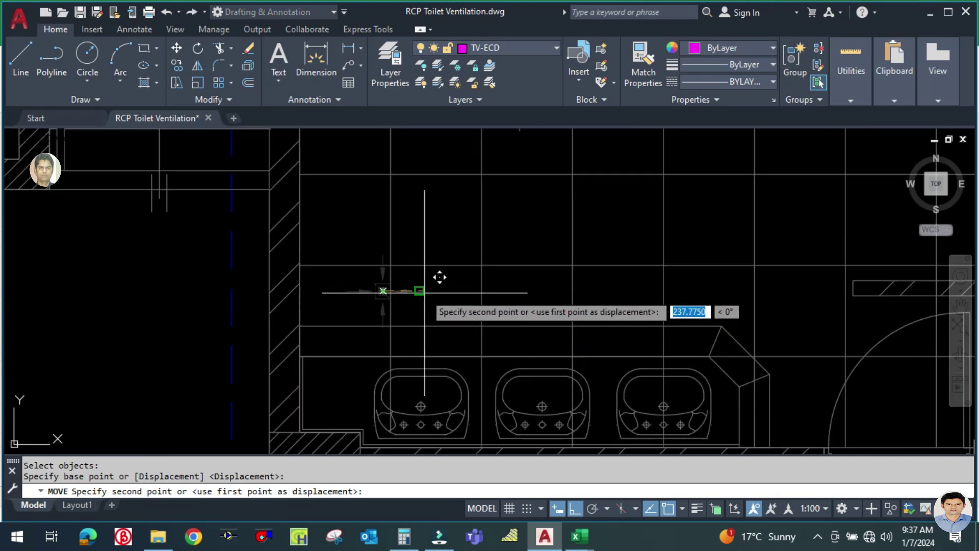
right_click(444, 308, "shift")
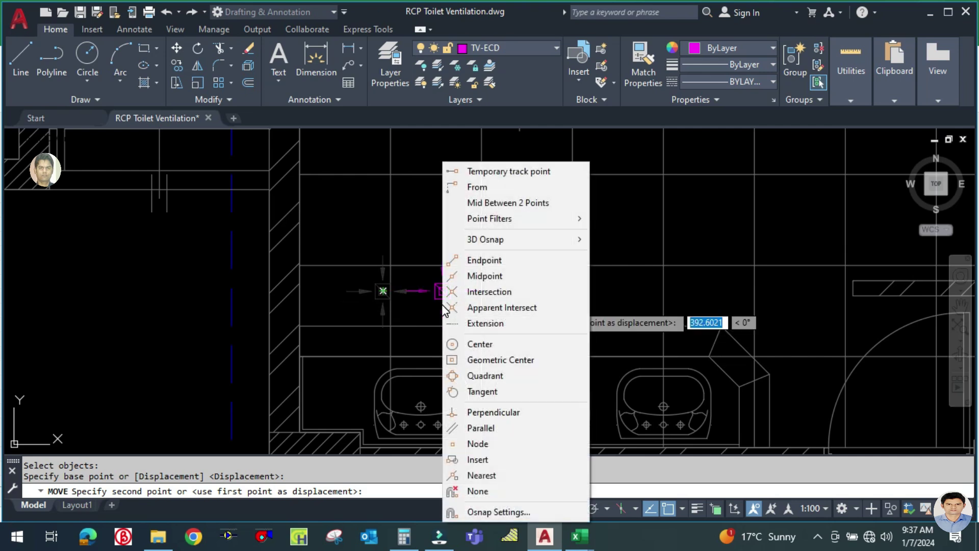
left_click(482, 203)
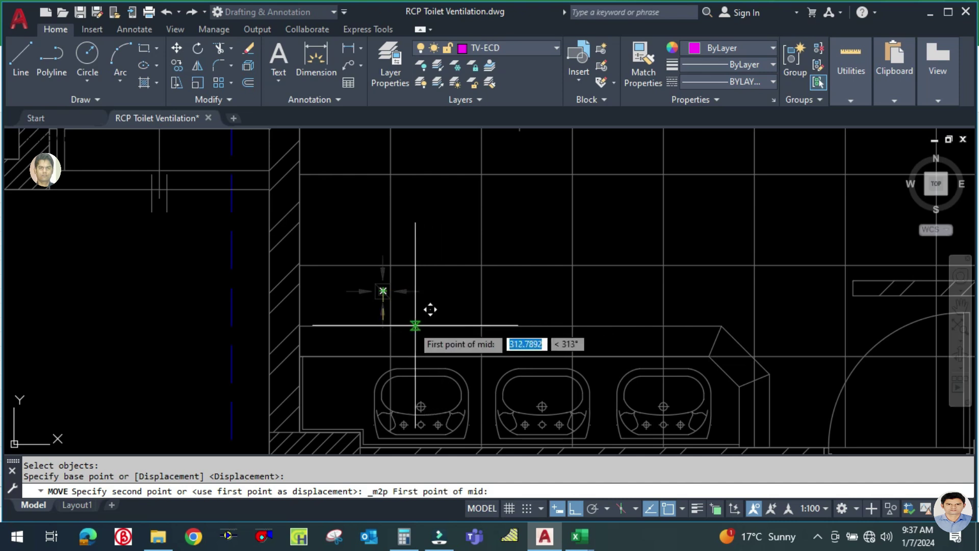
left_click(391, 325)
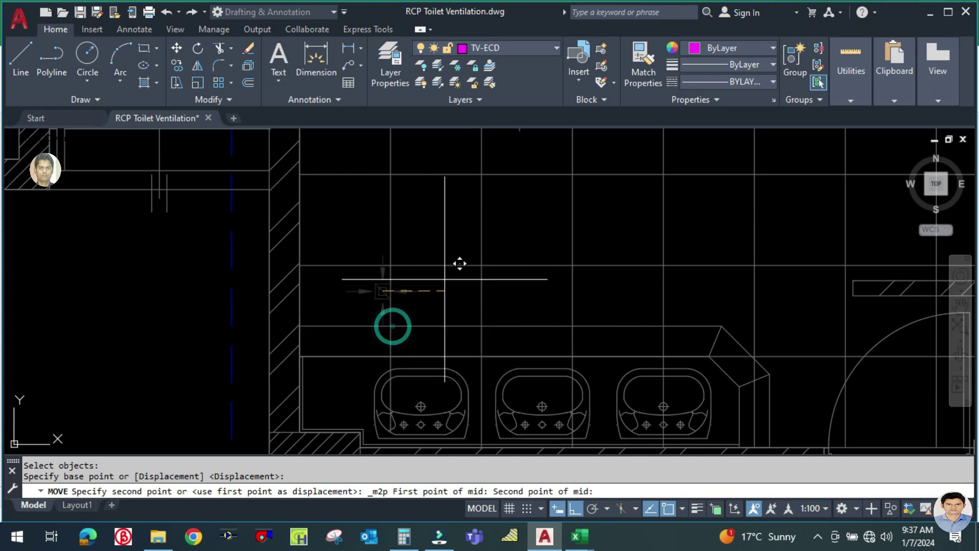
left_click(478, 269)
scroll(358, 299, "down", 3)
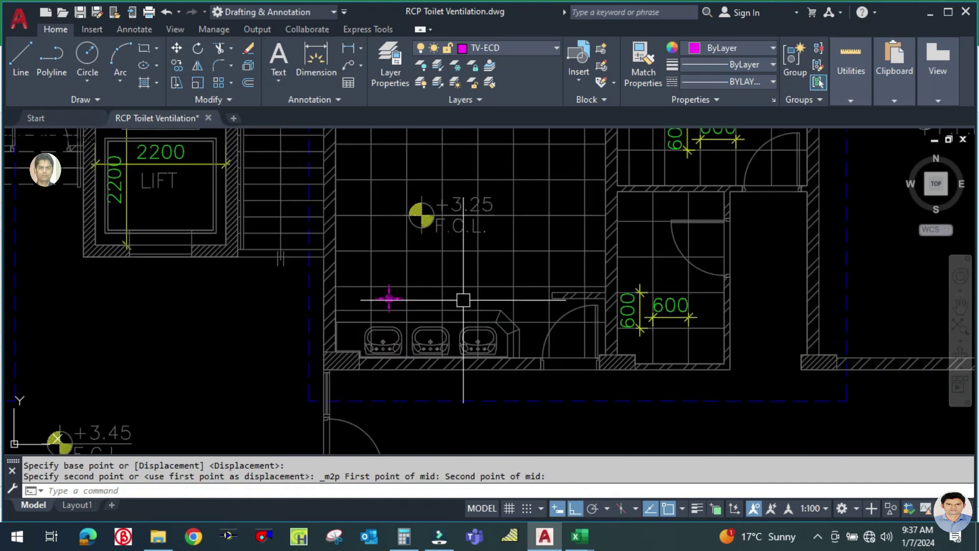
scroll(454, 299, "up", 3)
- Copy the centred grille to the right as a second grille above the washbasins
type("co")
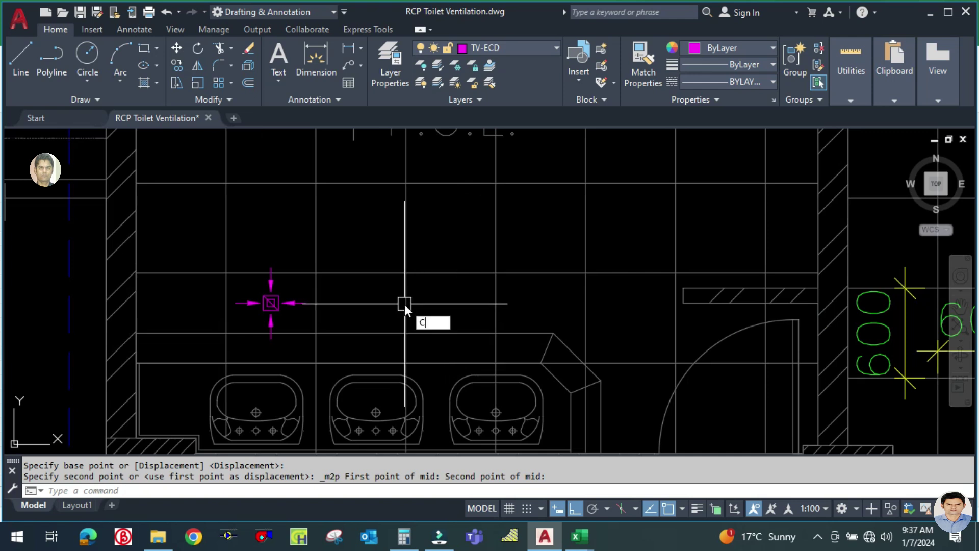
key("Return")
scroll(343, 323, "down", 2)
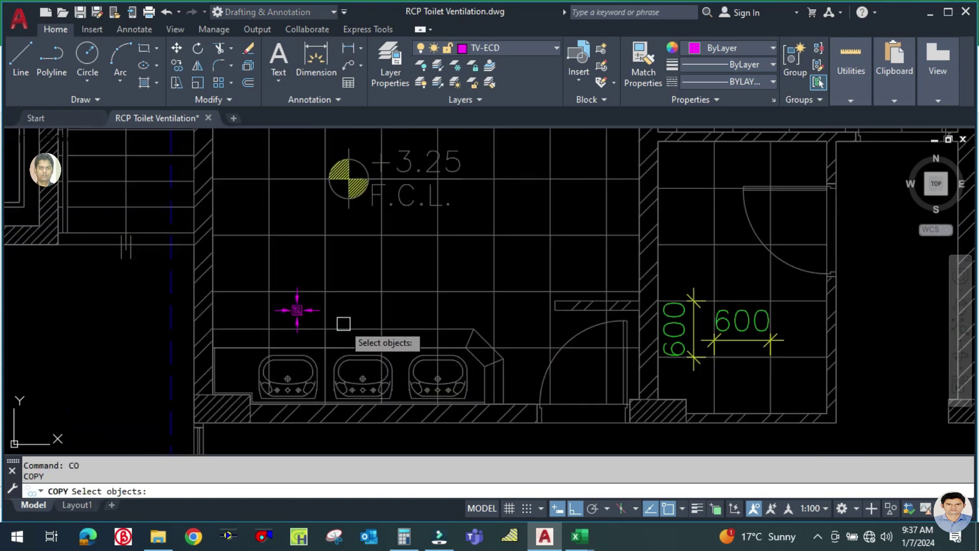
left_click(317, 316)
key("Return")
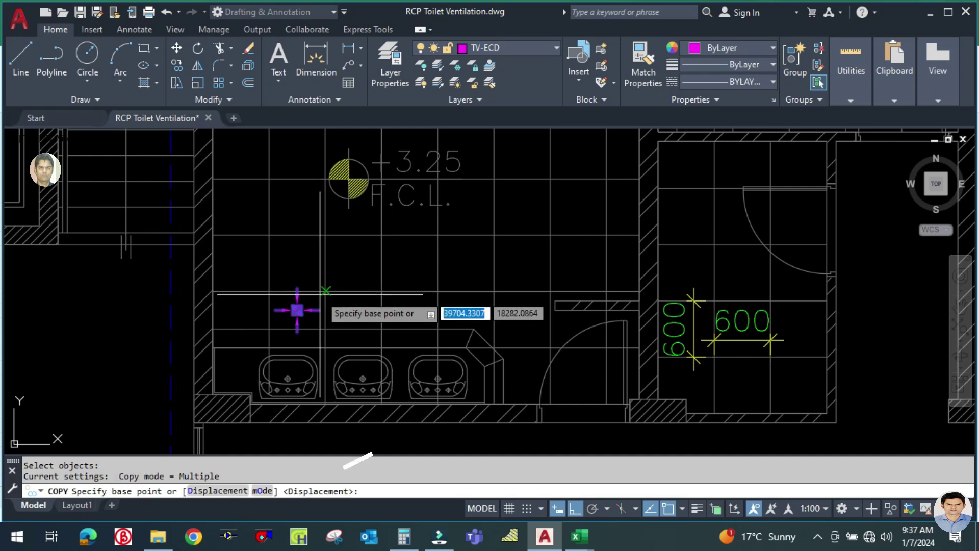
left_click(325, 291)
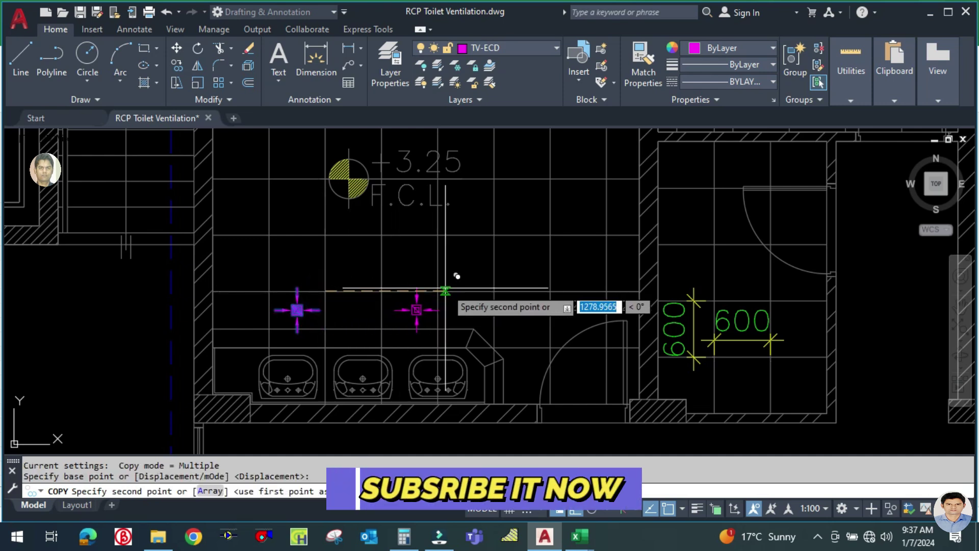
left_click(494, 291)
key("Escape")
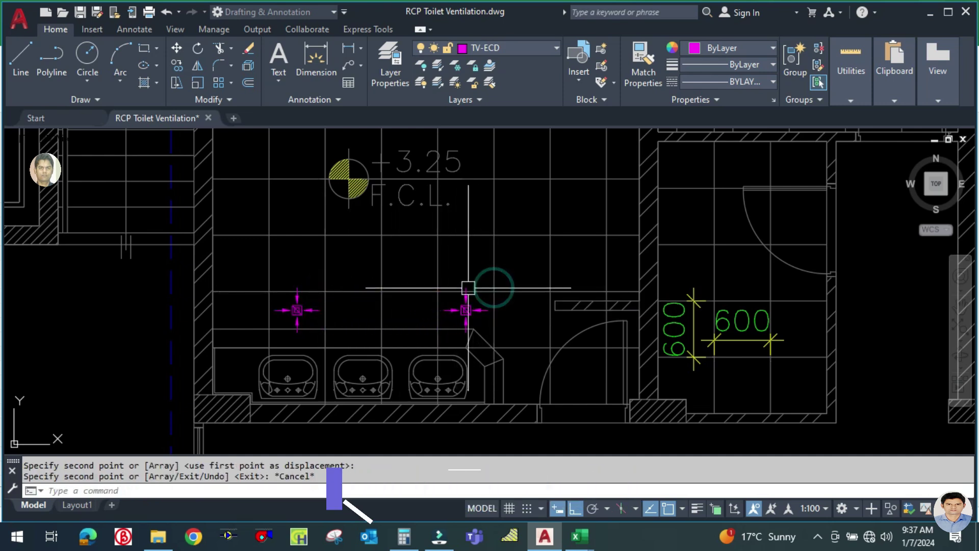
scroll(409, 333, "down", 3)
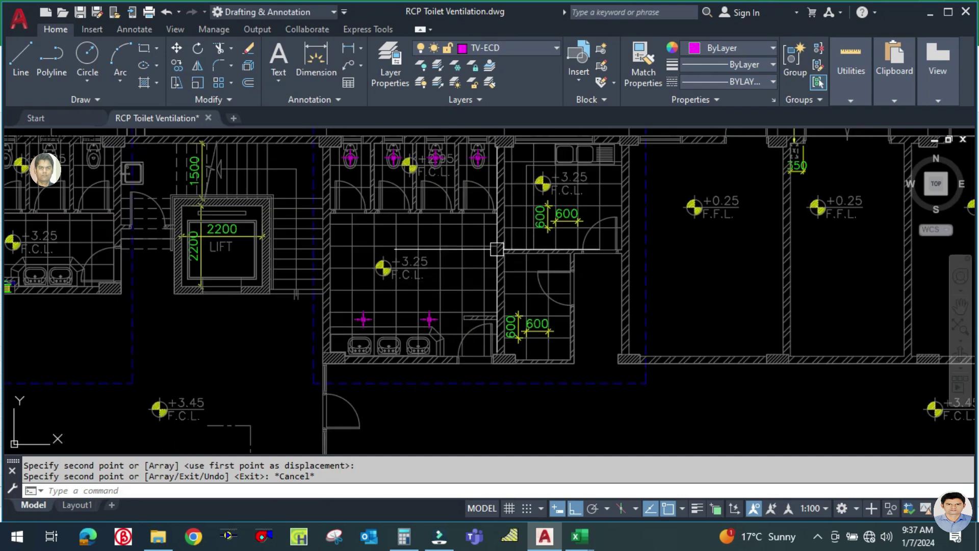
mouse_move(481, 233)
middle_mouse_down()
mouse_move(436, 243)
mouse_move(391, 283)
middle_mouse_up()
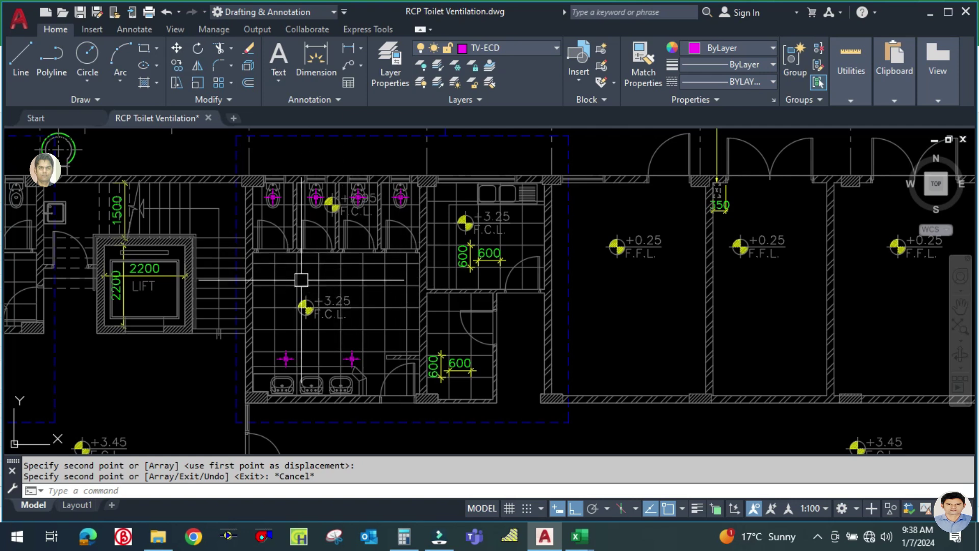
scroll(317, 209, "up", 2)
scroll(338, 261, "down", 2)
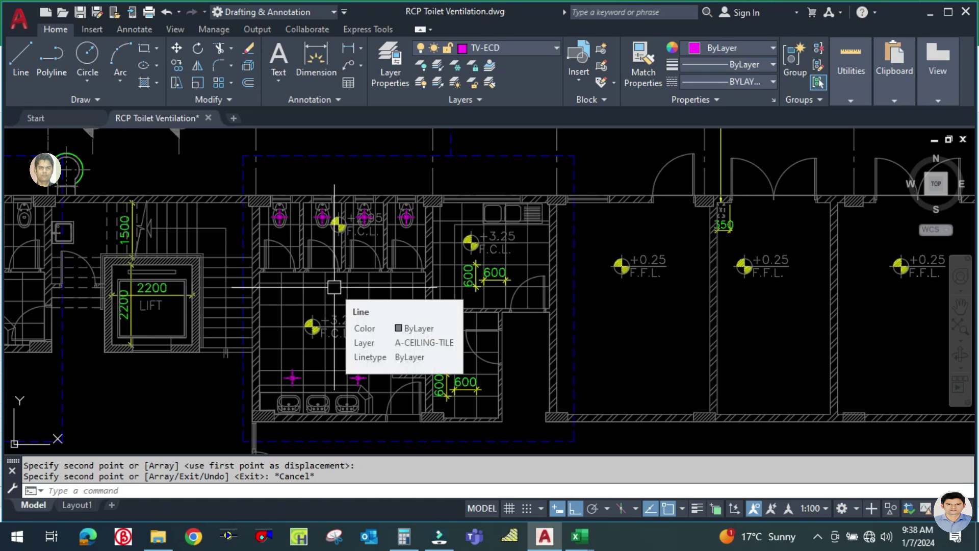
middle_click_drag(381, 257, 371, 299)
scroll(317, 286, "up", 1)
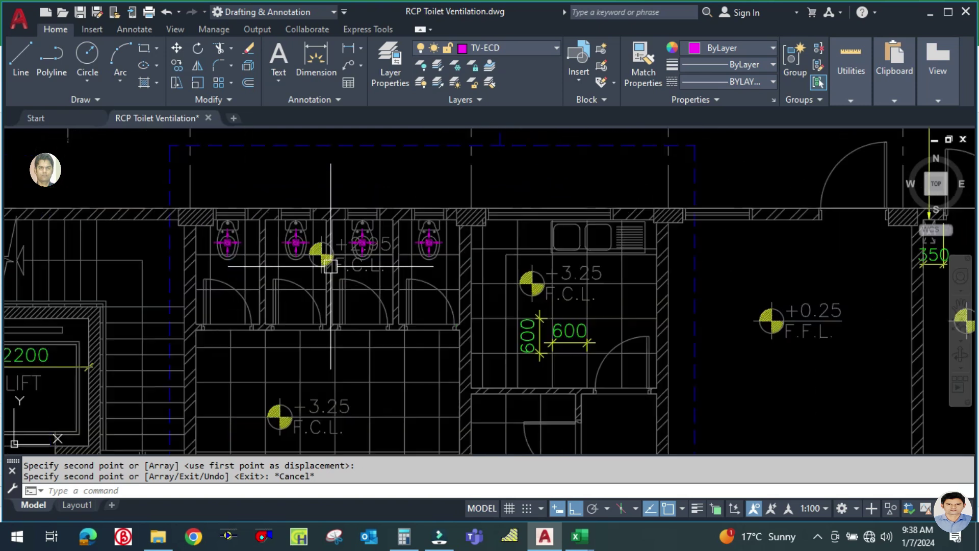
scroll(320, 244, "up", 2)
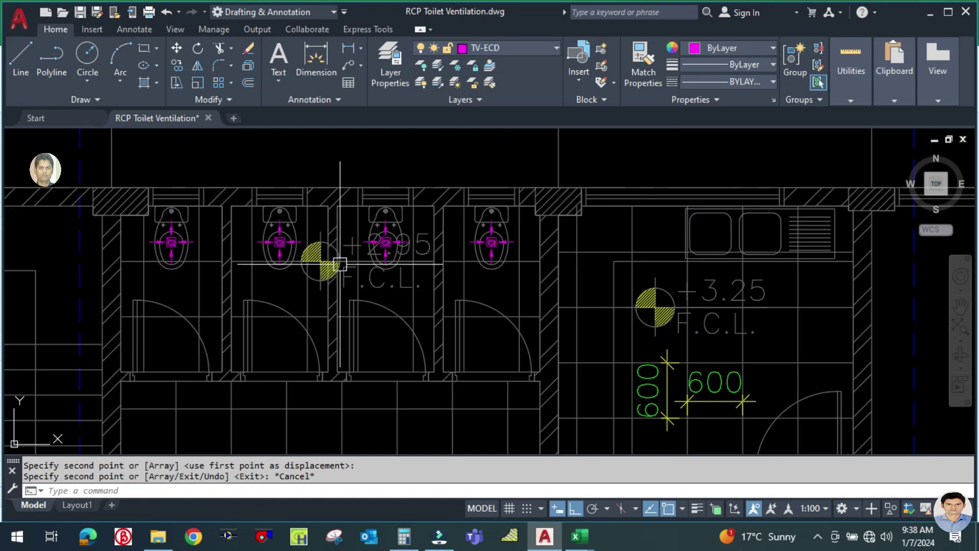
scroll(340, 265, "down", 2)
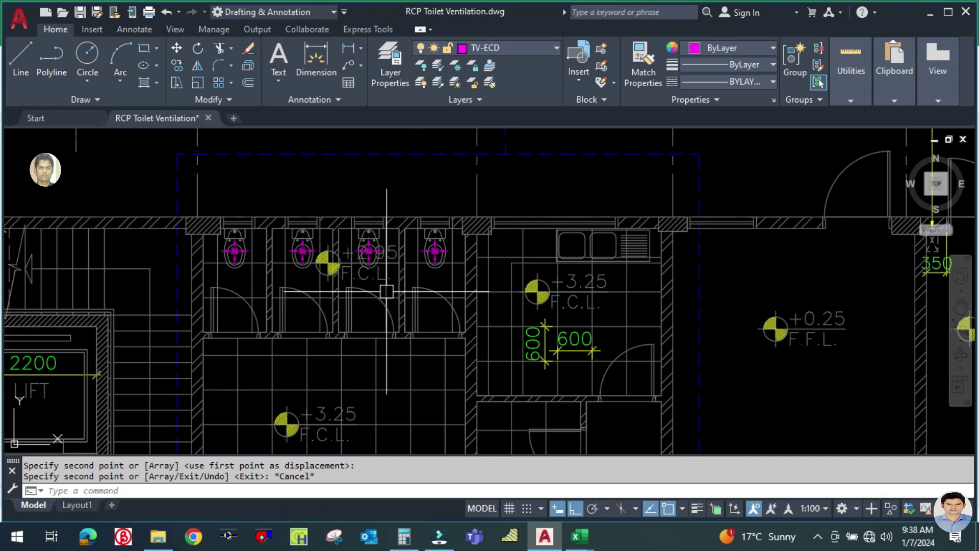
middle_click_drag(395, 386, 392, 323)
right_click(394, 307)
left_click(349, 301)
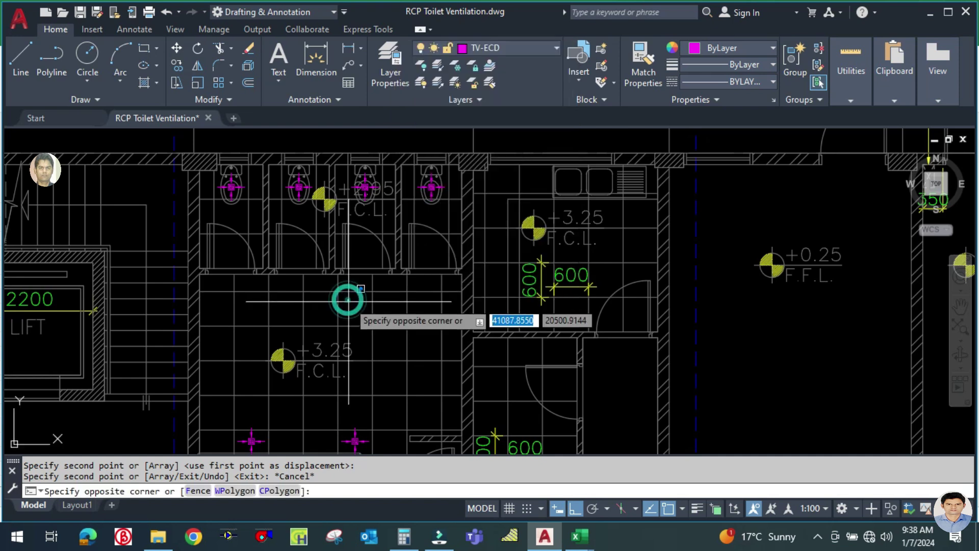
key("Escape")
key("Escape")
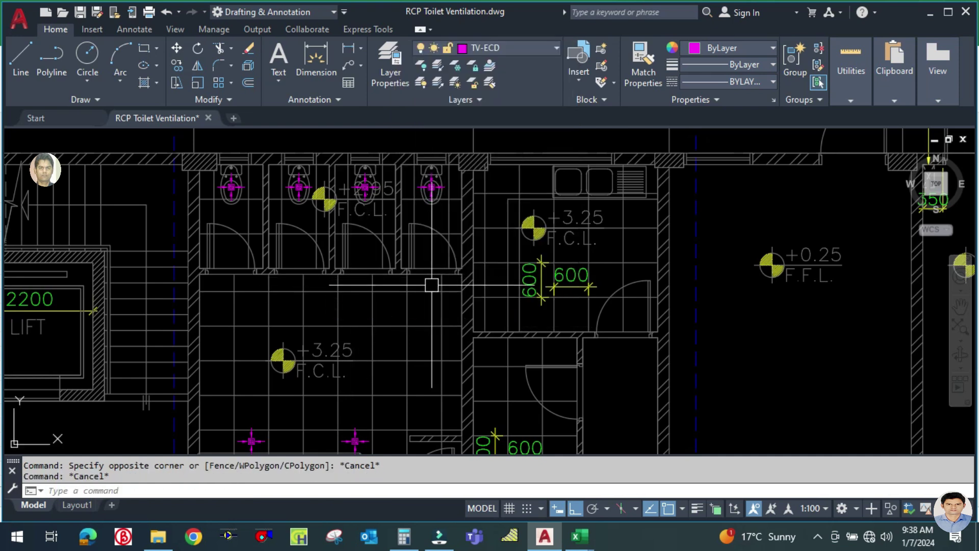
type("LA")
- Create a new layer TV-EAD coloured blue
key("Return")
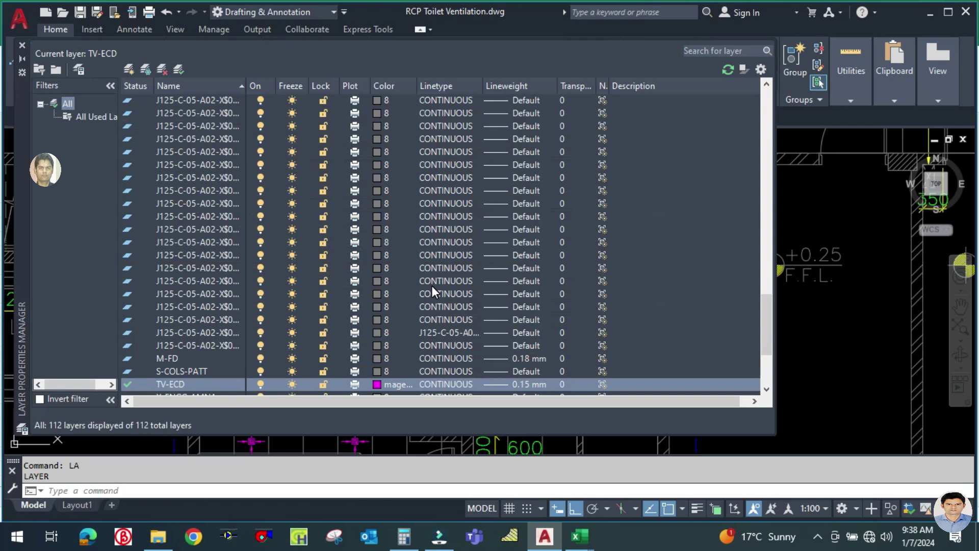
left_click(129, 69)
type("TV-EAD")
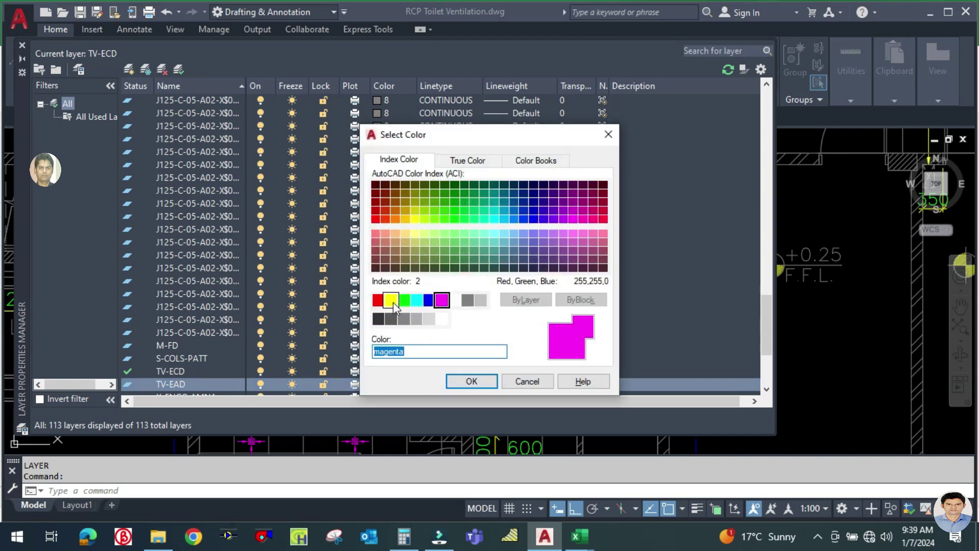
left_click(429, 301)
left_click(471, 382)
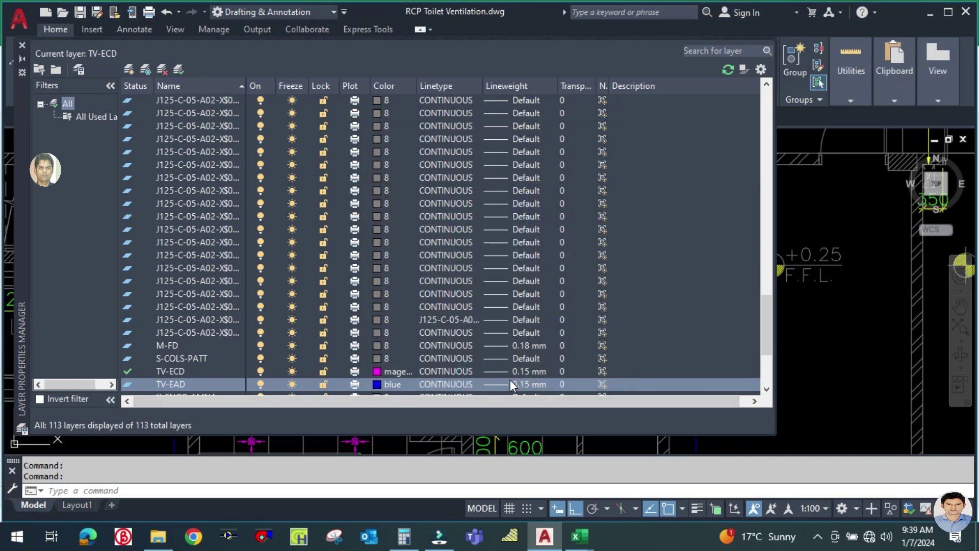
- Make TV-EAD the current layer and close the Layer Properties Manager
double_click(128, 385)
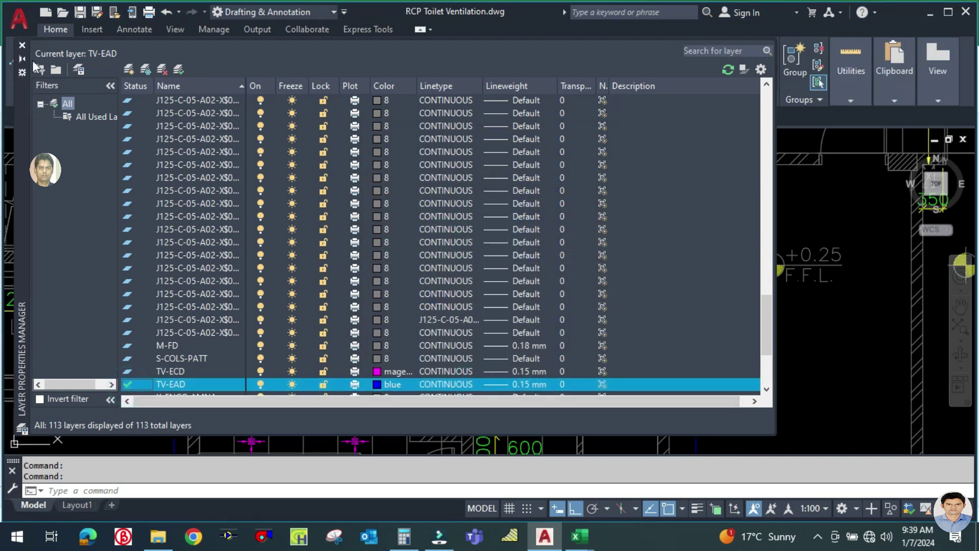
left_click(22, 45)
scroll(325, 272, "down", 5)
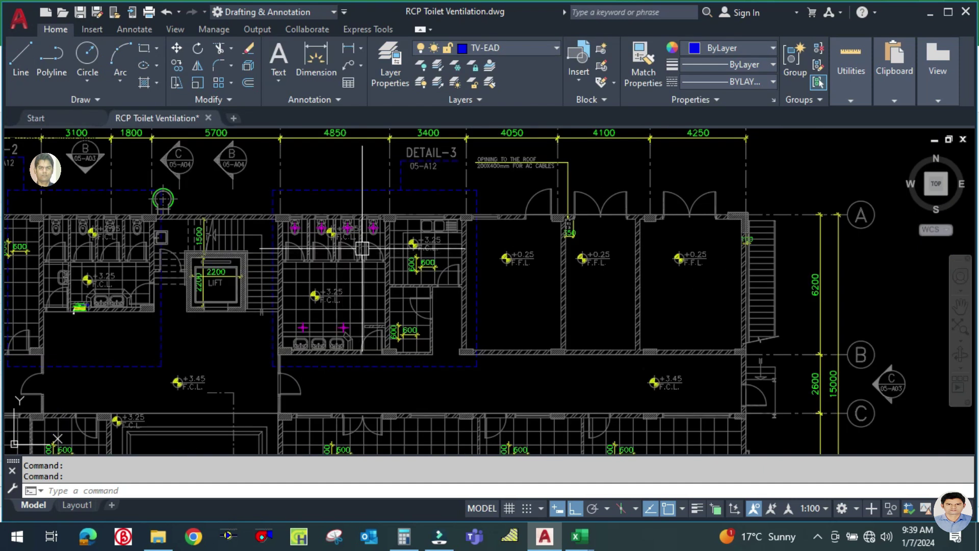
- Start a polyline below the first toilet stall with width 50
scroll(298, 235, "up", 2)
scroll(299, 235, "up", 2)
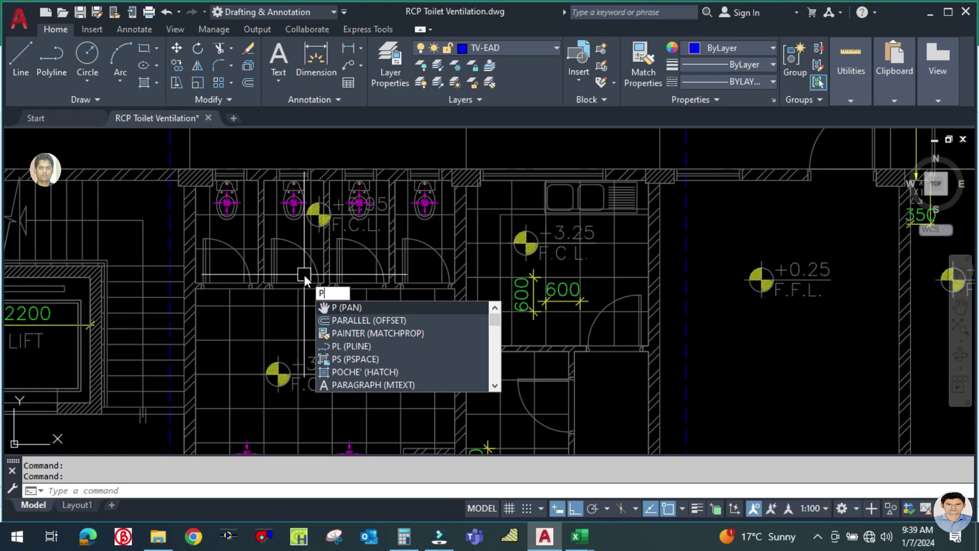
type("L")
key("Return")
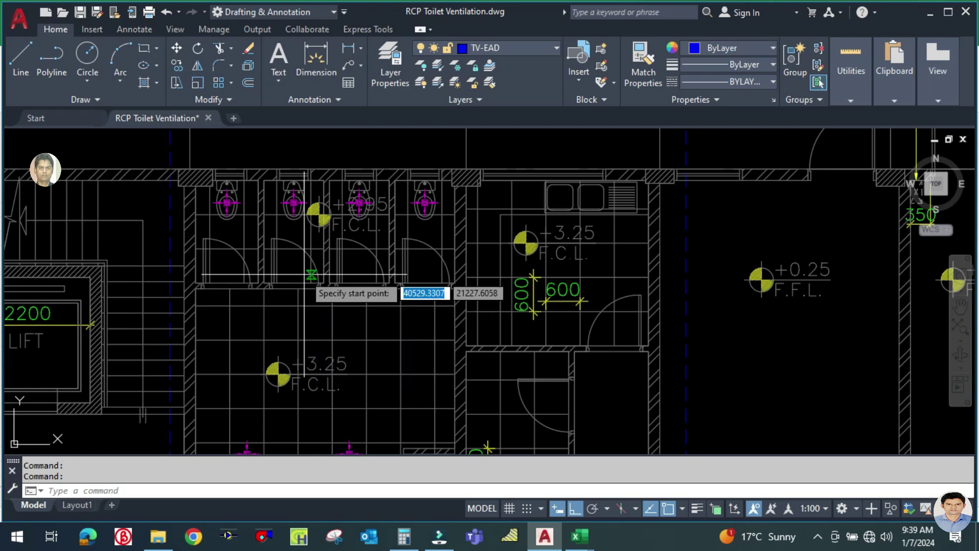
scroll(224, 263, "up", 2)
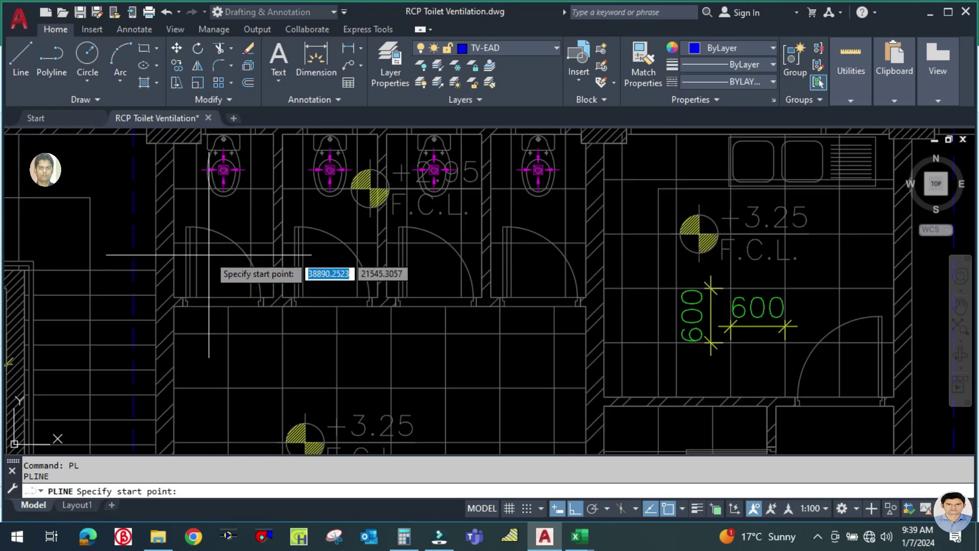
scroll(209, 268, "up", 2)
left_click(208, 267)
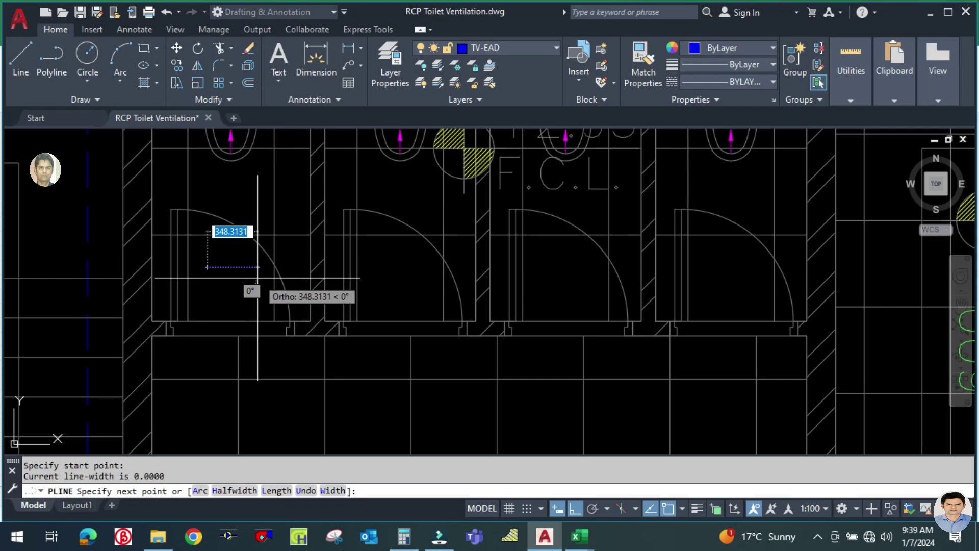
type("w")
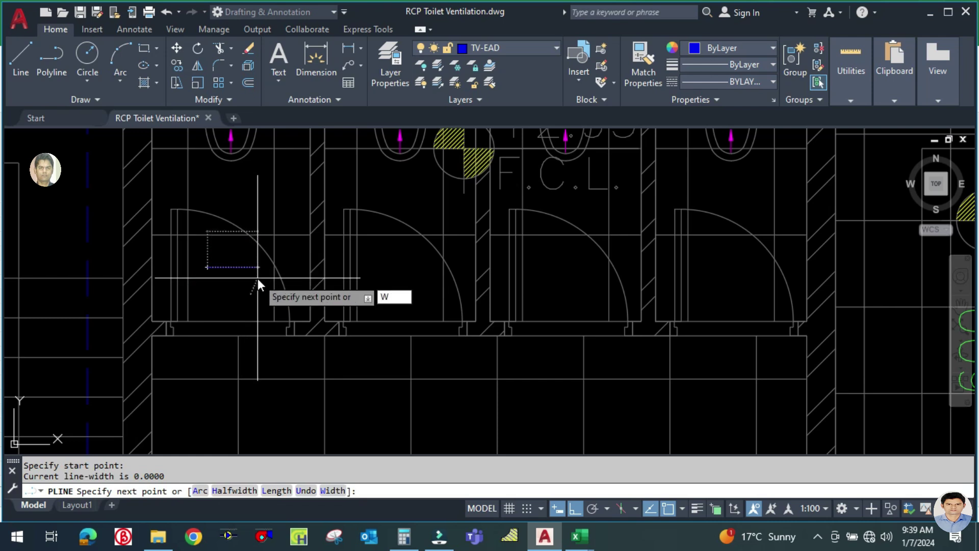
key("Return")
type("50")
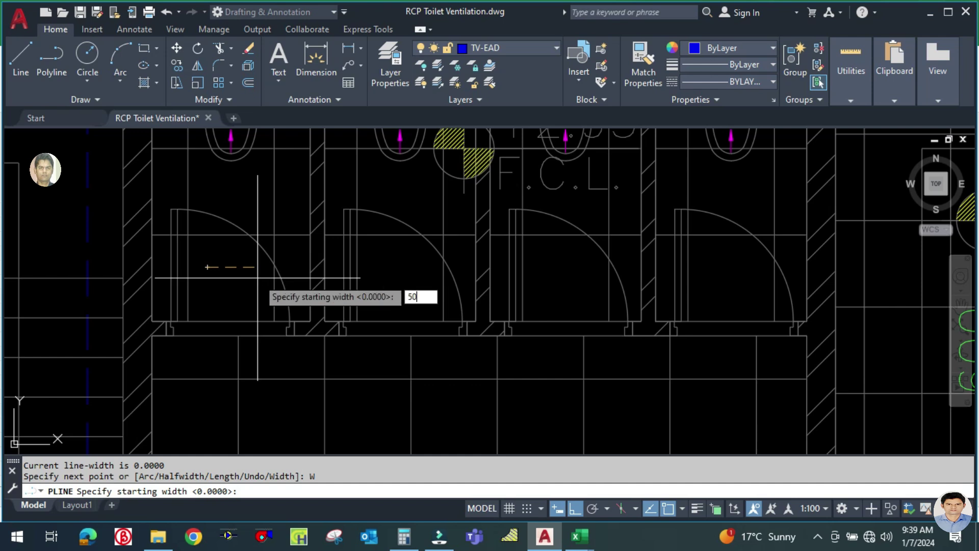
key("Return")
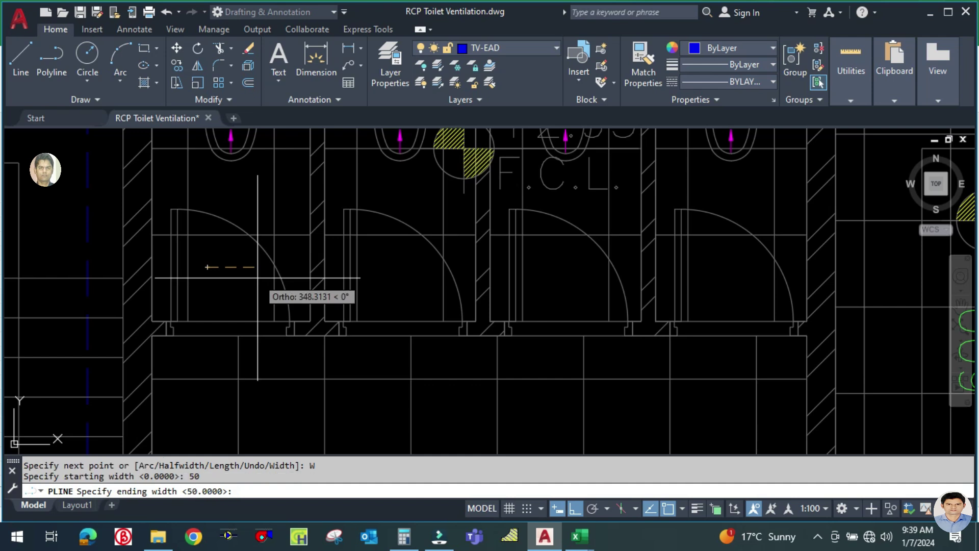
key("Return")
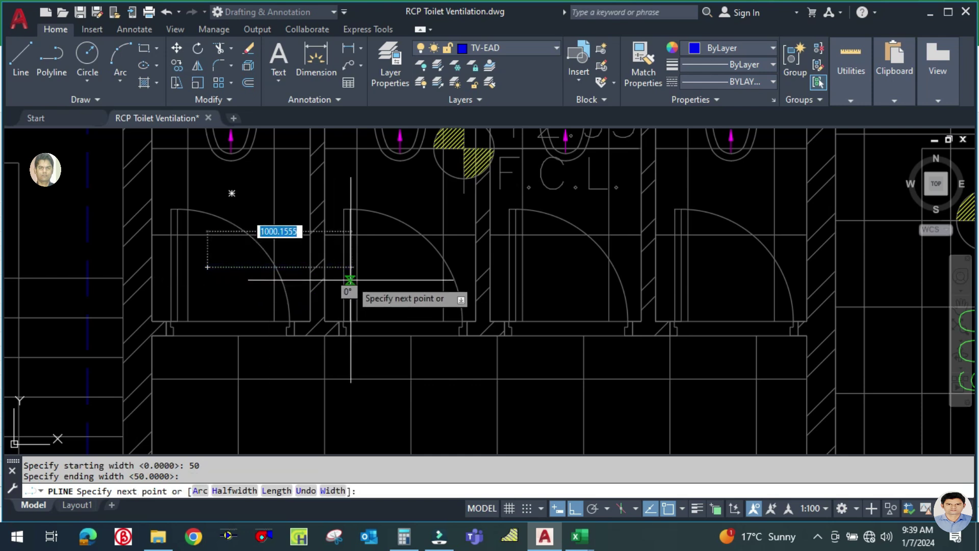
- Run the duct along below the fourth toilet and up to the outer wall
scroll(366, 276, "down", 4)
scroll(388, 266, "up", 2)
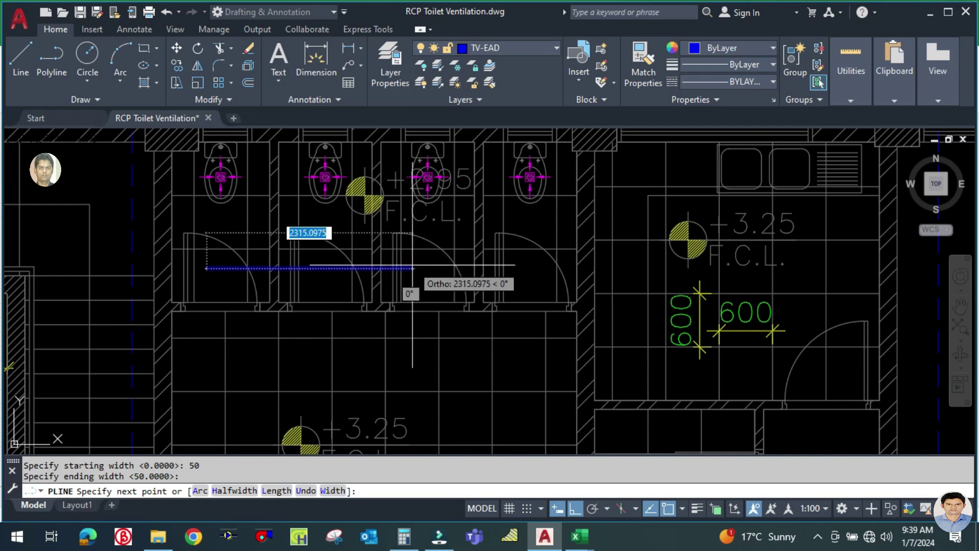
scroll(412, 268, "down", 3)
scroll(416, 269, "up", 3)
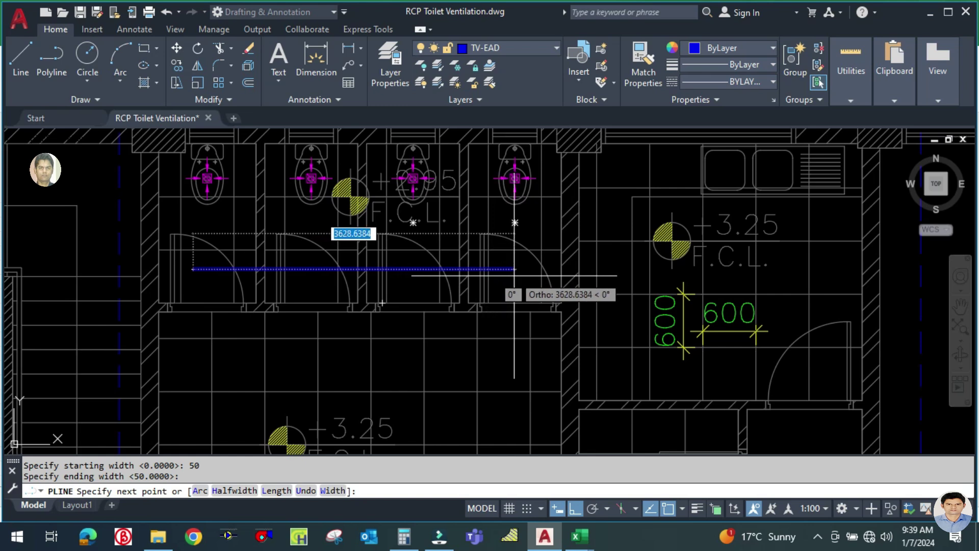
left_click(514, 276)
scroll(510, 191, "up", 4)
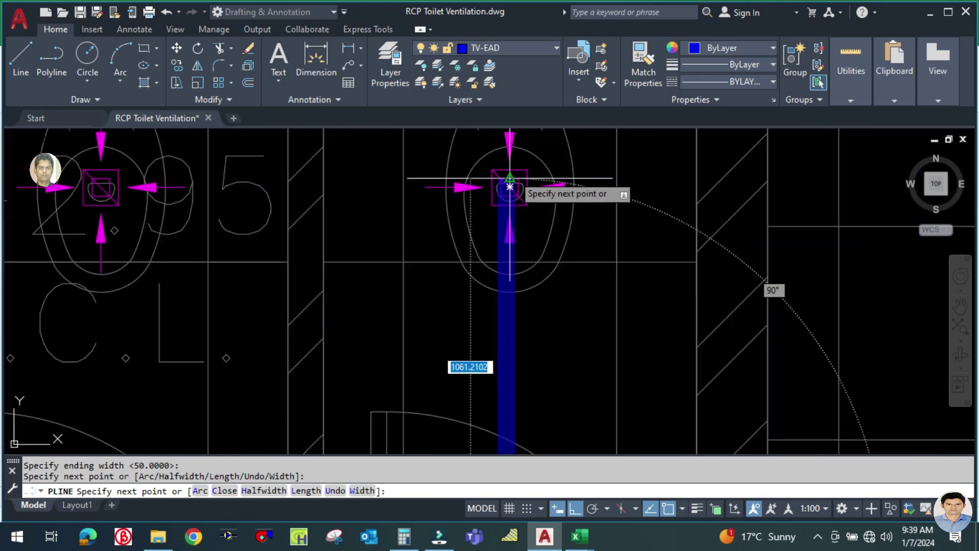
scroll(509, 187, "down", 3)
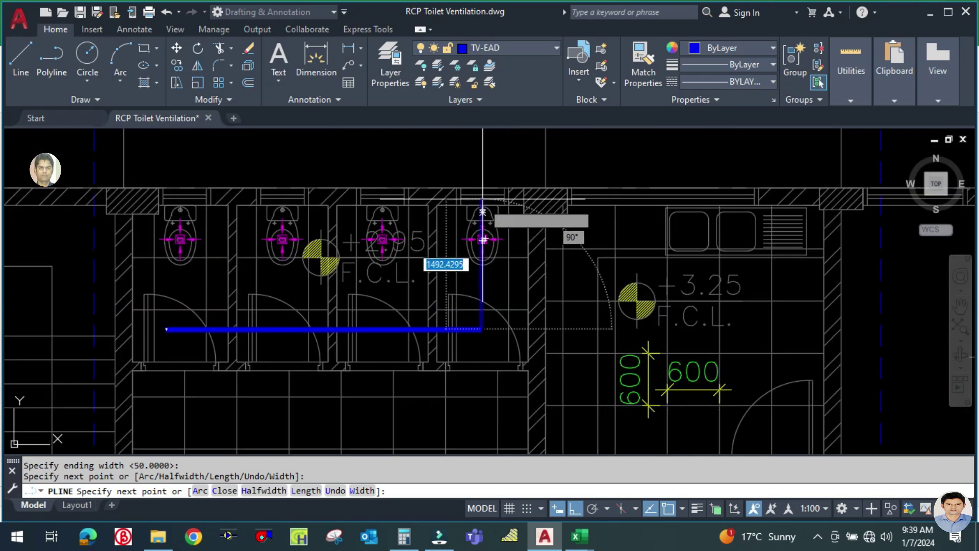
scroll(478, 142, "up", 3)
scroll(476, 231, "down", 4)
scroll(438, 255, "up", 4)
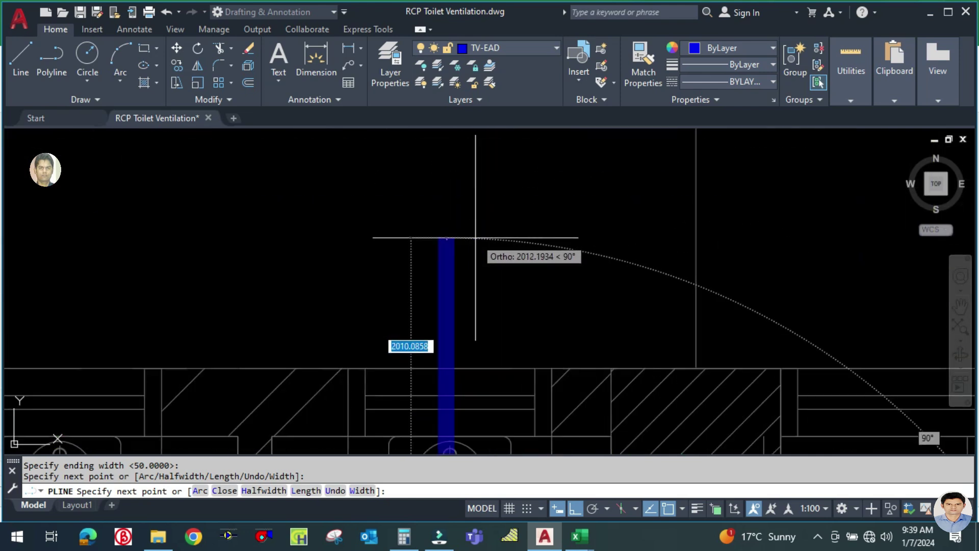
scroll(474, 236, "down", 4)
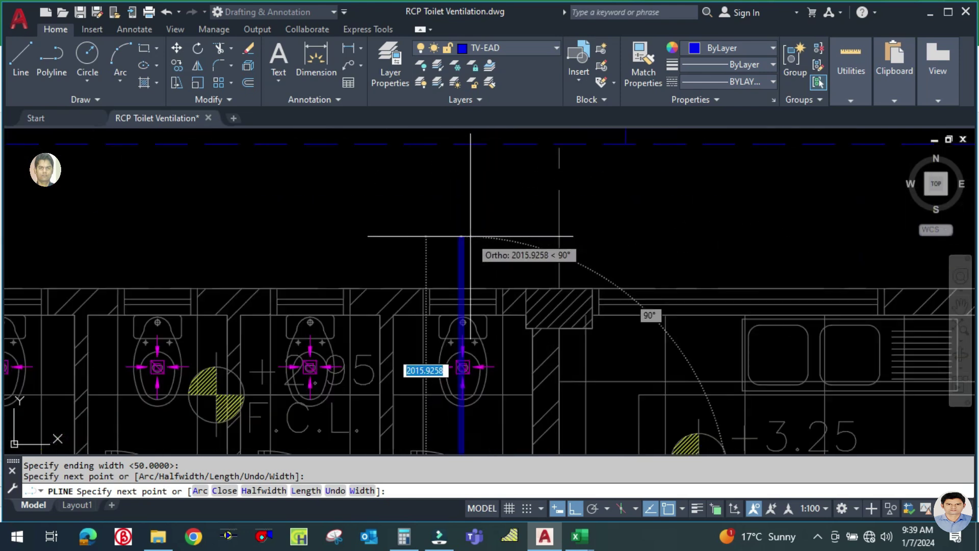
left_click(462, 289)
key("Escape")
scroll(459, 284, "down", 4)
scroll(476, 260, "up", 4)
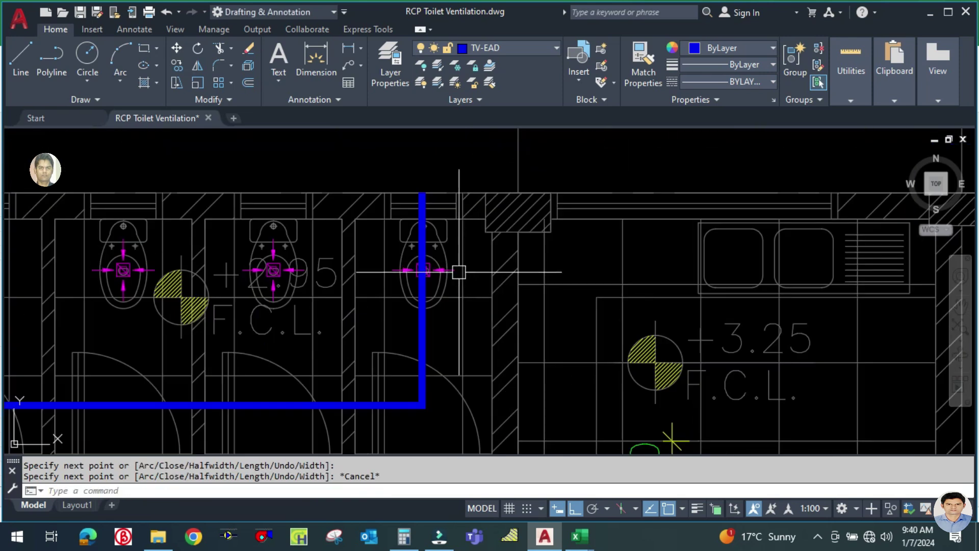
scroll(459, 272, "up", 4)
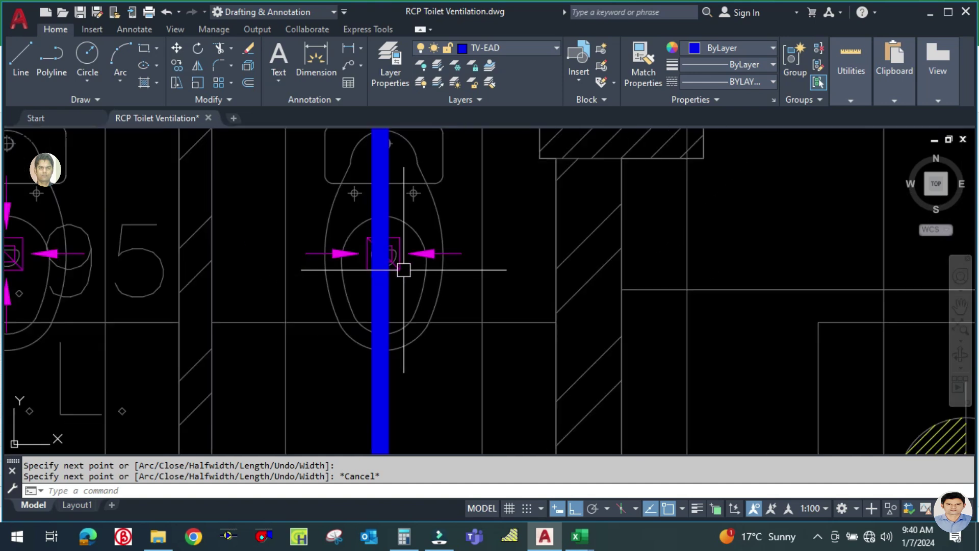
scroll(404, 270, "down", 5)
scroll(415, 323, "up", 3)
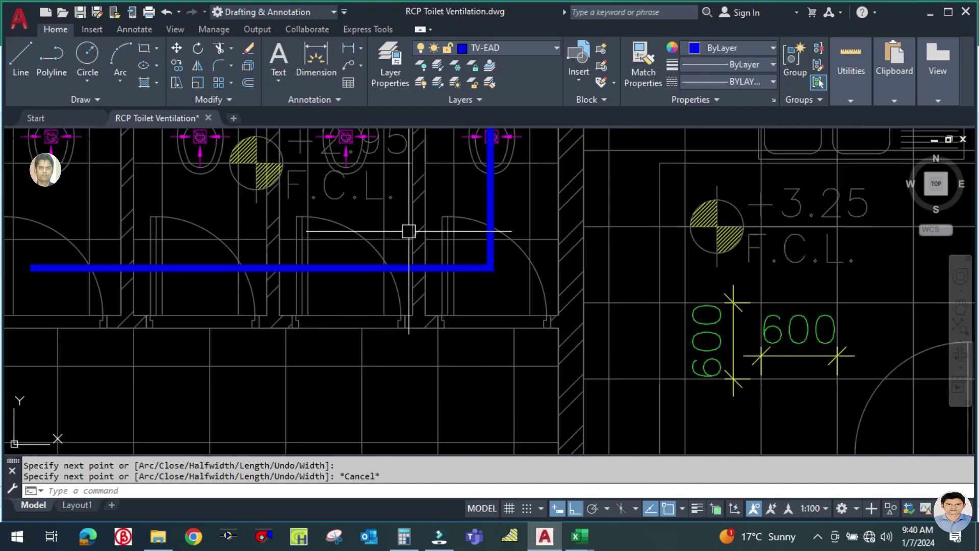
scroll(409, 231, "down", 4)
scroll(274, 204, "up", 4)
- Draw polyline branches from the first, second and third toilet grilles down to the main duct
key("Return")
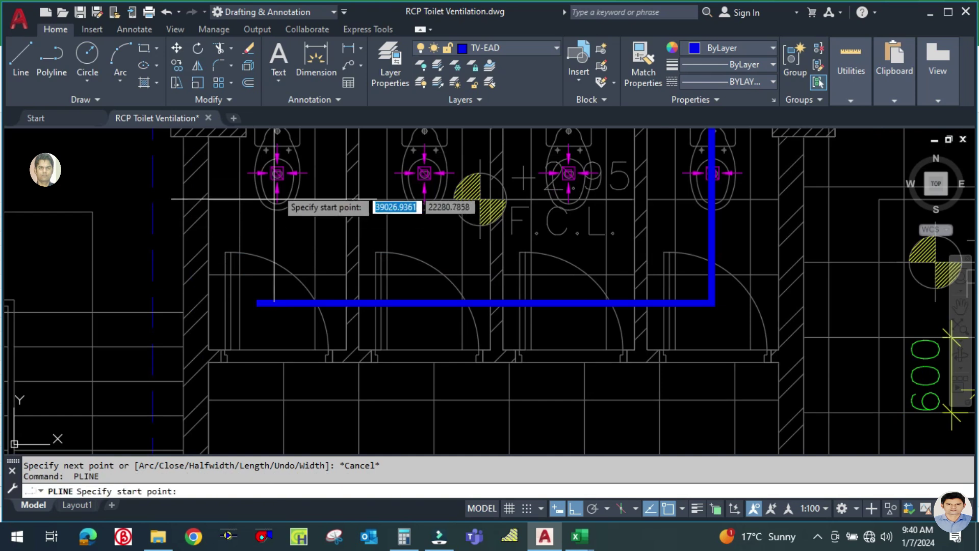
left_click(278, 173)
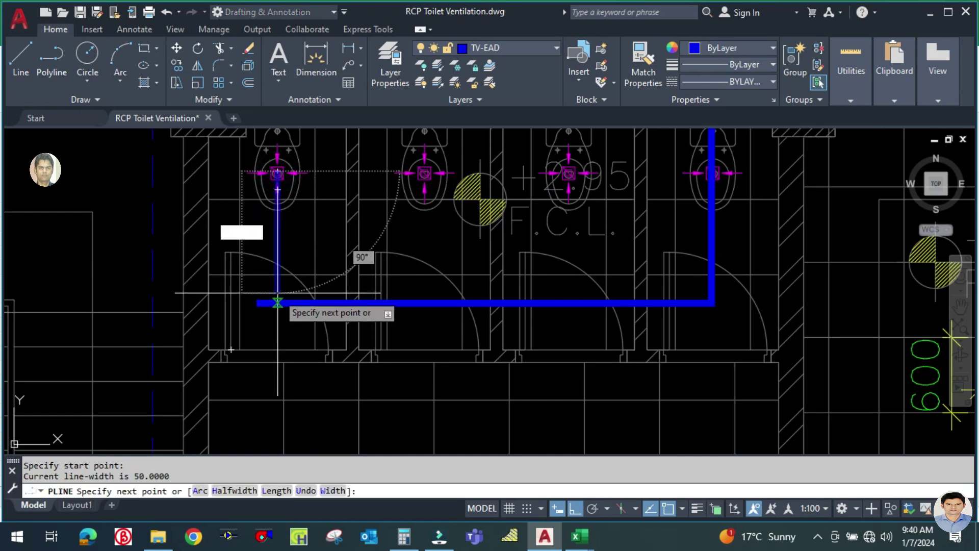
scroll(283, 321, "up", 5)
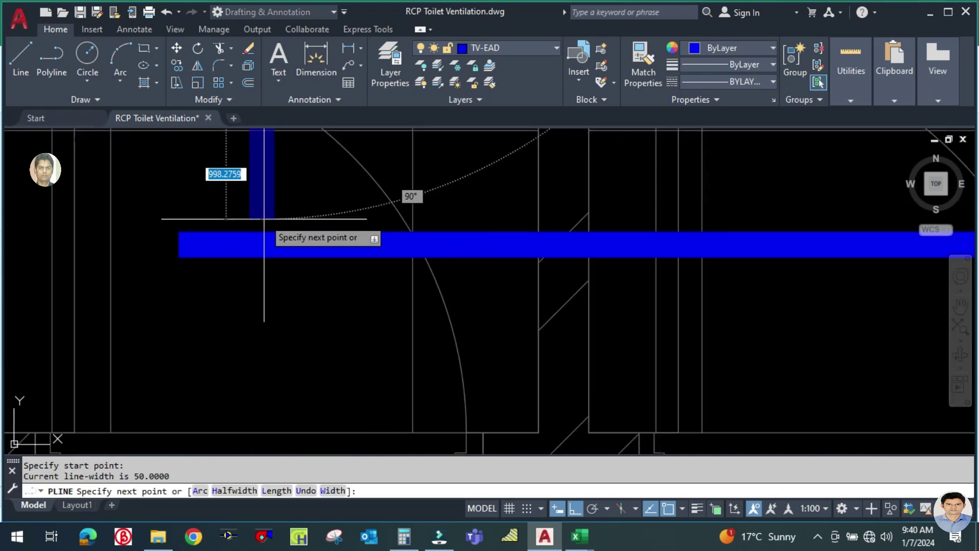
left_click(263, 306)
key("Return")
scroll(227, 291, "down", 6)
scroll(284, 268, "down", 3)
scroll(313, 219, "up", 3)
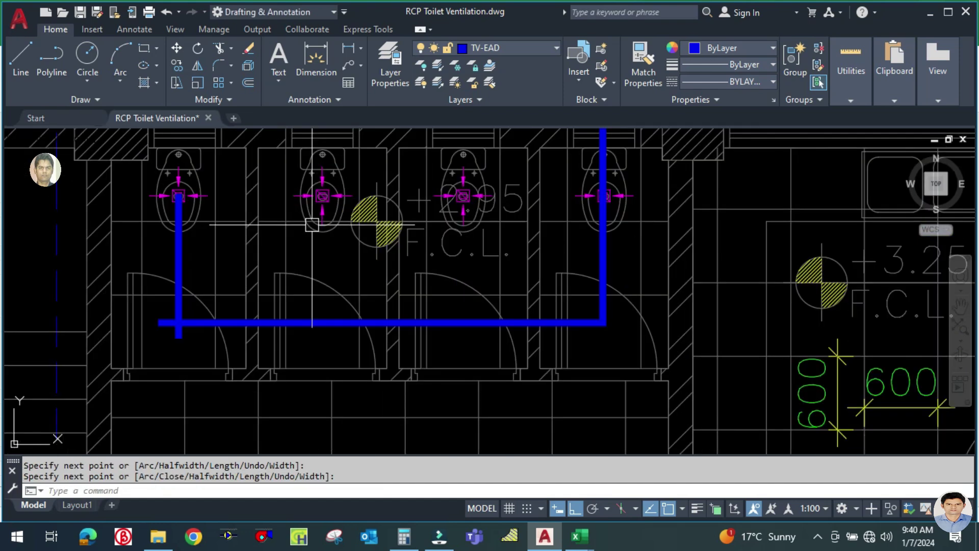
key("Return")
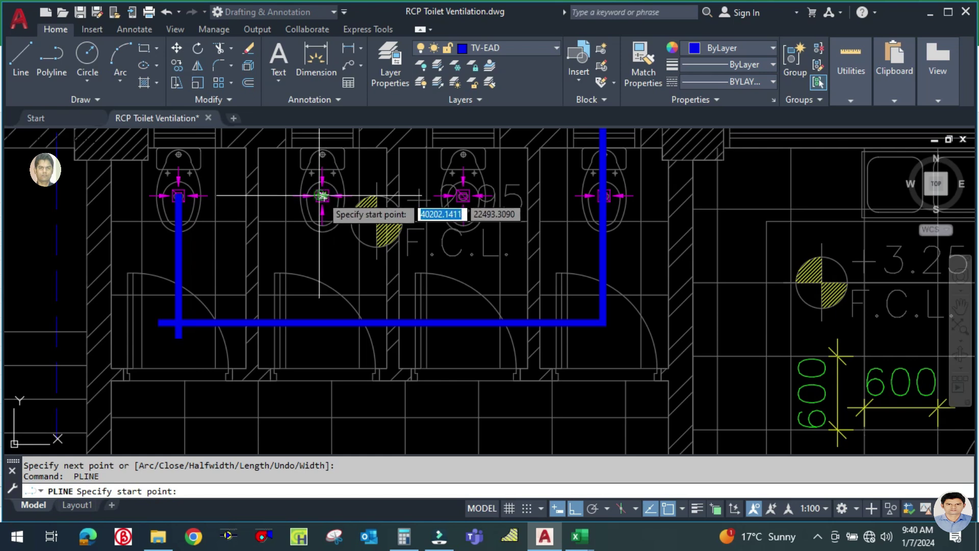
scroll(323, 195, "up", 5)
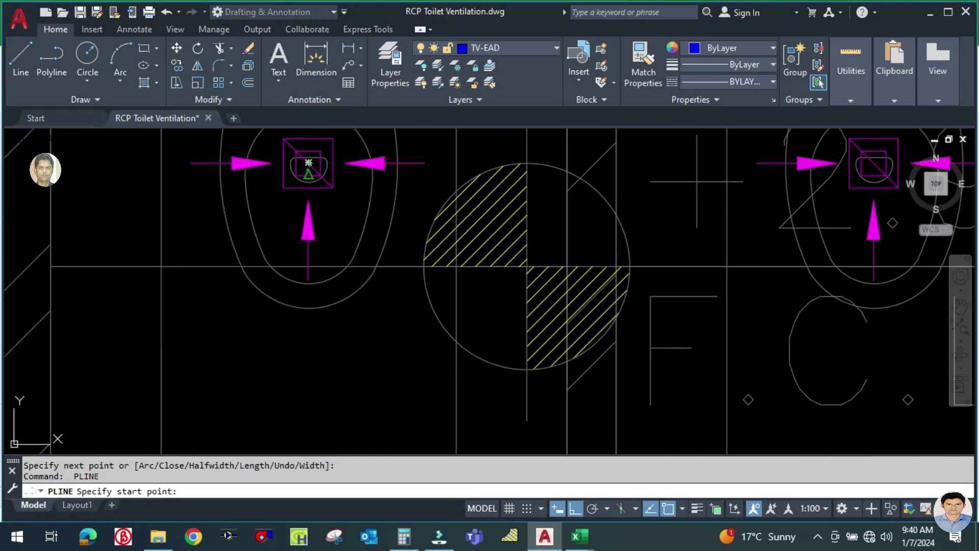
left_click(308, 162)
scroll(308, 163, "down", 5)
left_click(306, 385)
key("Return")
key("Return")
scroll(478, 170, "up", 5)
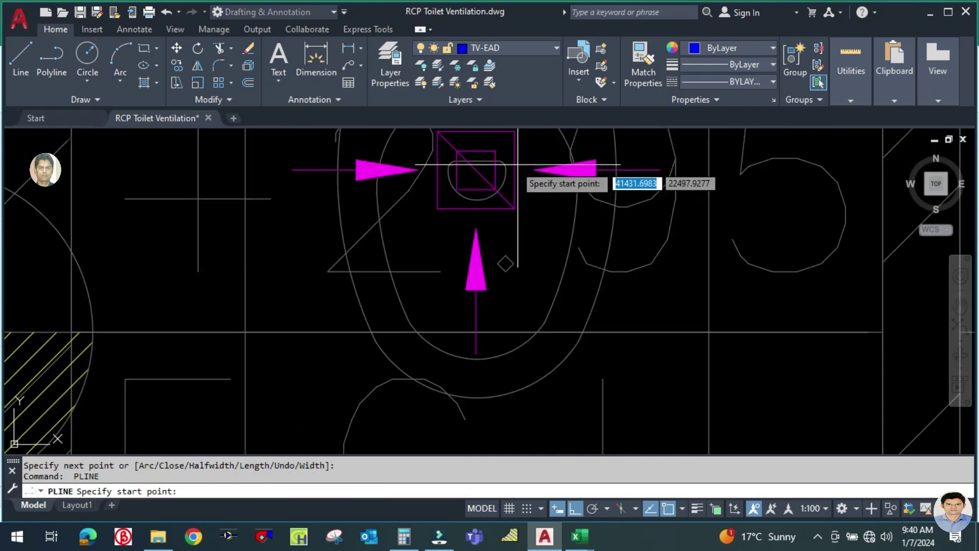
left_click(476, 170)
scroll(475, 170, "down", 5)
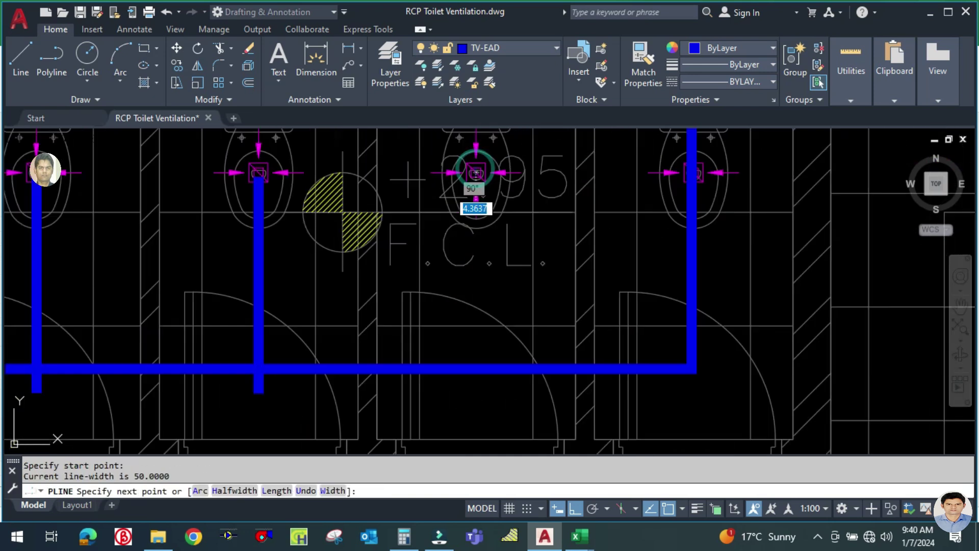
left_click(477, 368)
key("Return")
scroll(378, 357, "down", 5)
scroll(378, 357, "up", 4)
scroll(365, 403, "down", 2)
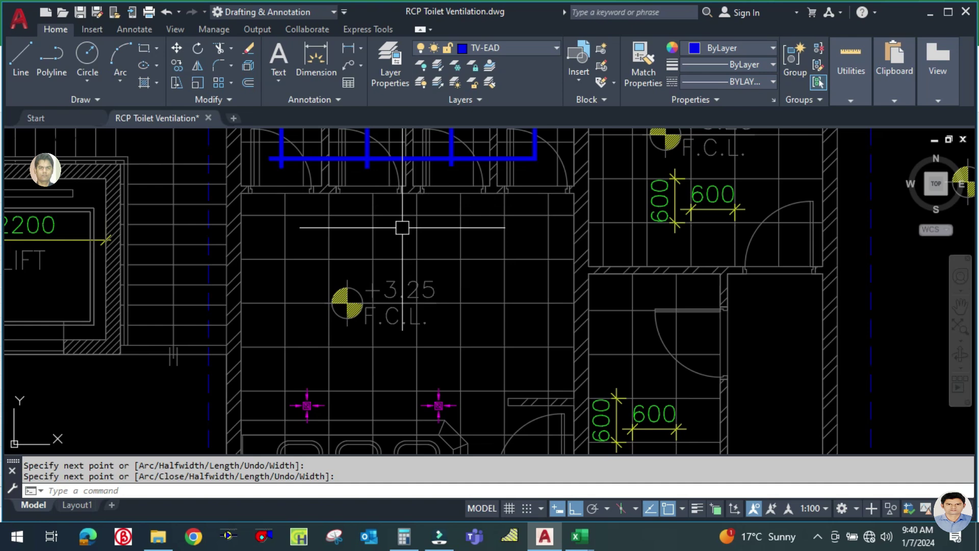
- Stretch the vertical blue duct down to the washbasin grilles
key("Return")
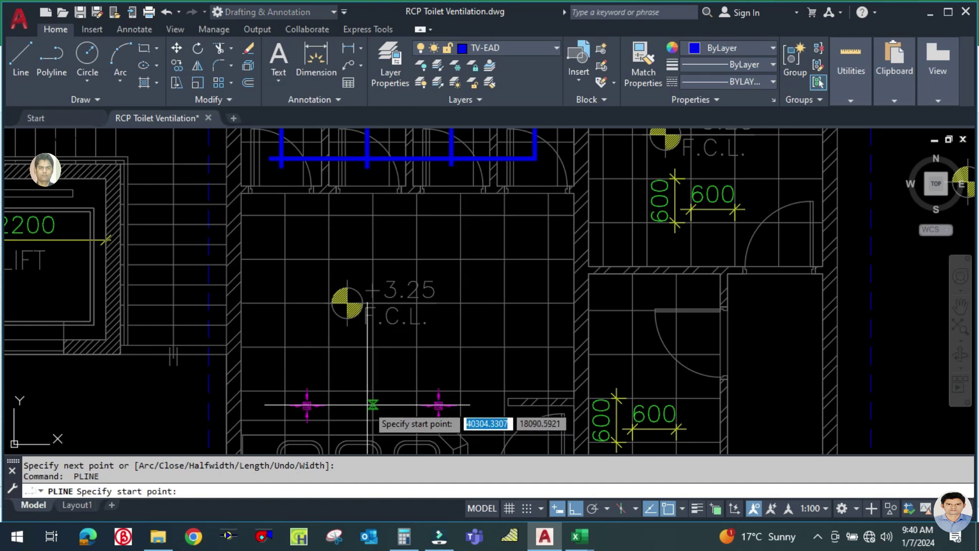
key("Escape")
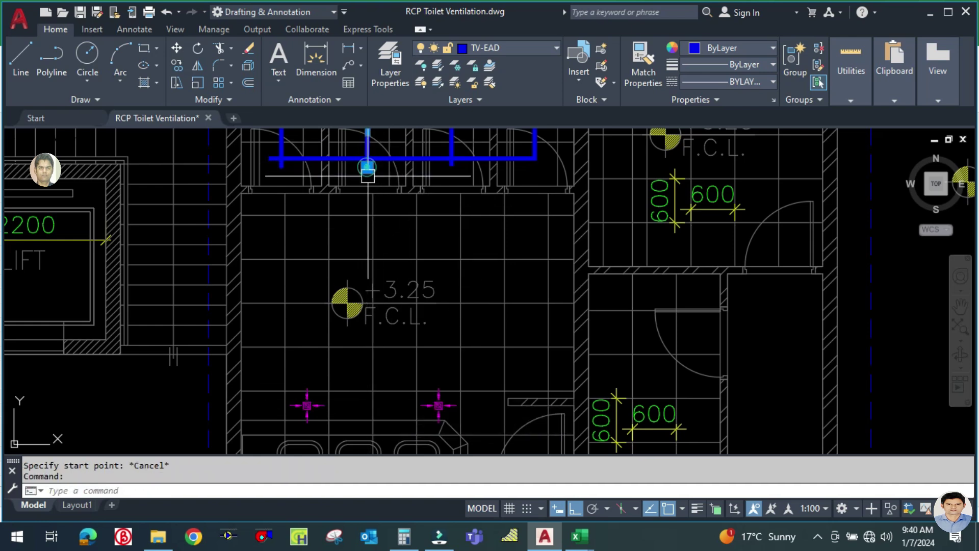
left_click(366, 169)
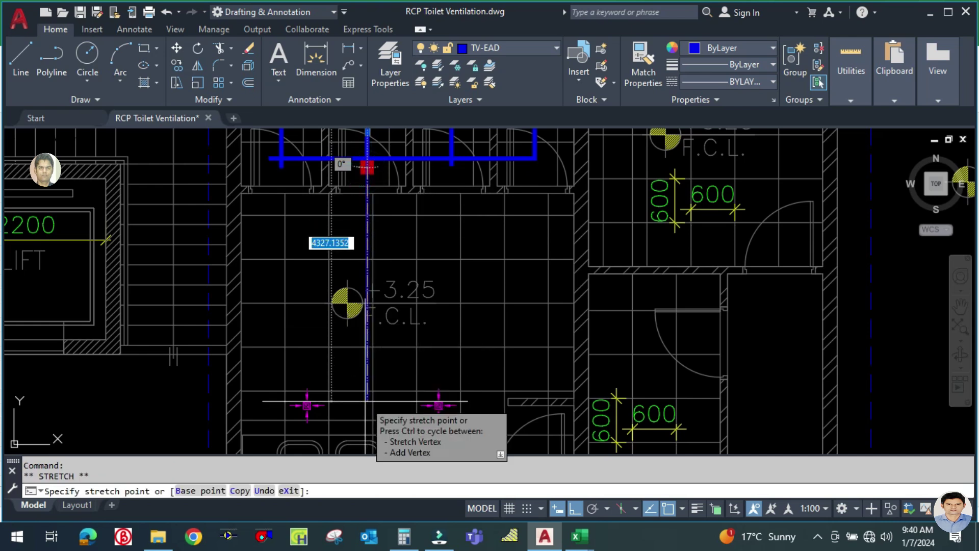
scroll(366, 402, "up", 4)
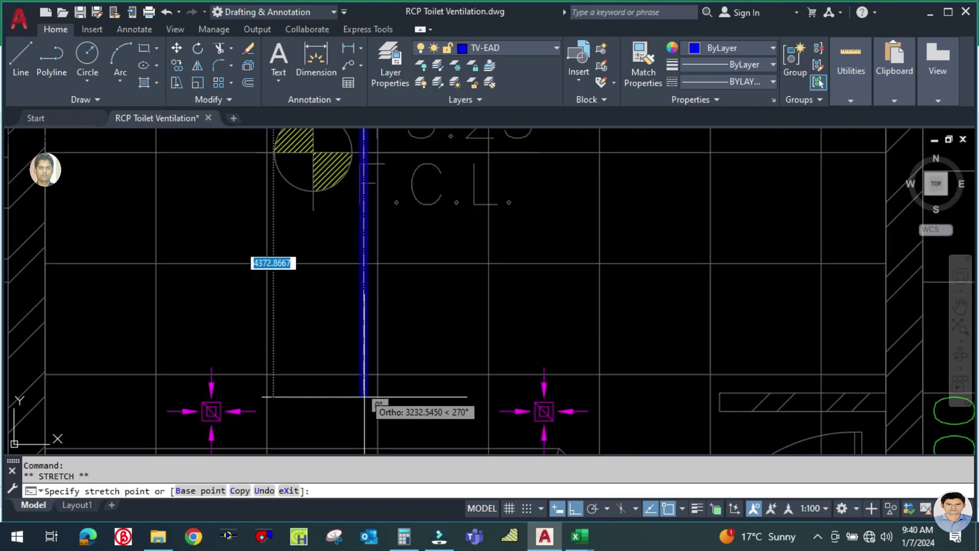
scroll(370, 403, "down", 3)
scroll(368, 375, "up", 4)
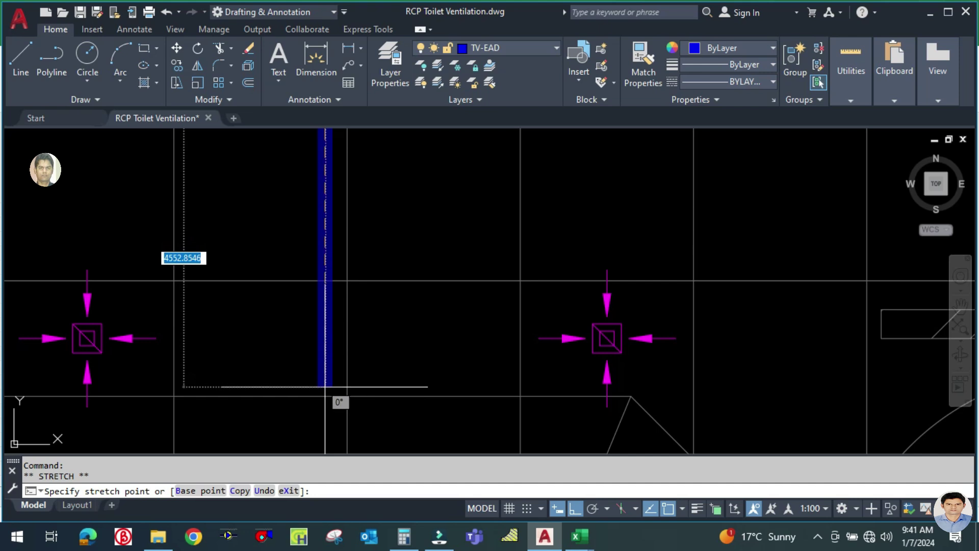
left_click(326, 412)
- Draw a 50-wide polyline duct from the right washbasin grille to the left one
type("pl")
key("Return")
left_click(658, 337)
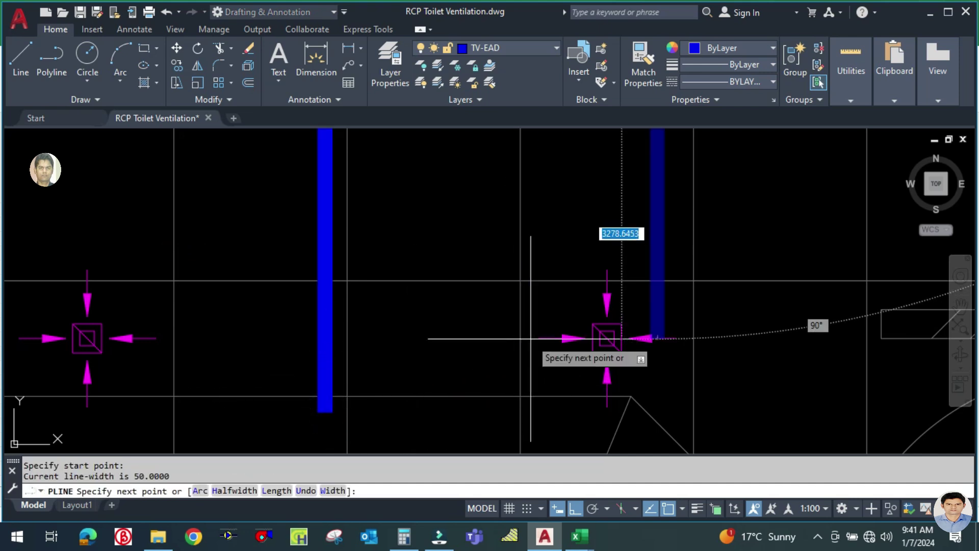
key("Escape")
key("Return")
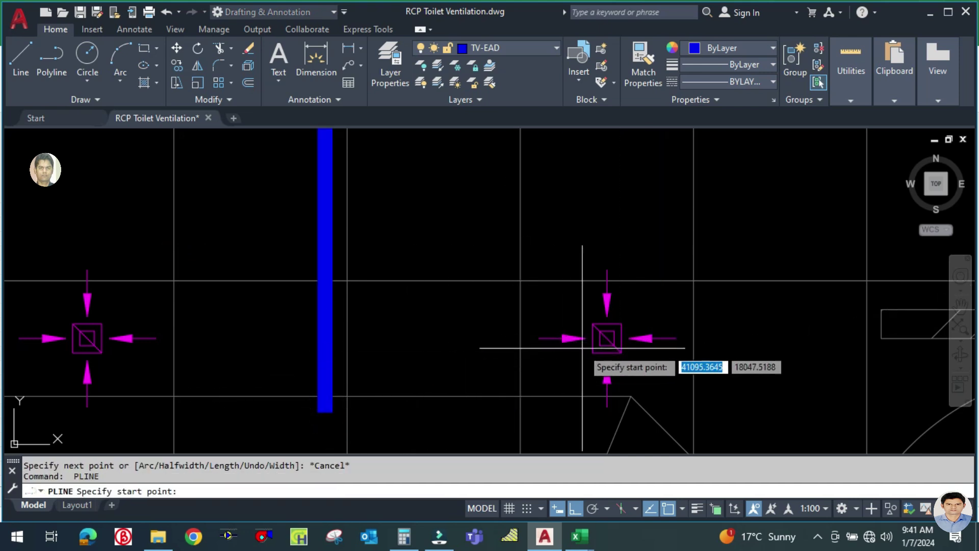
left_click(607, 338)
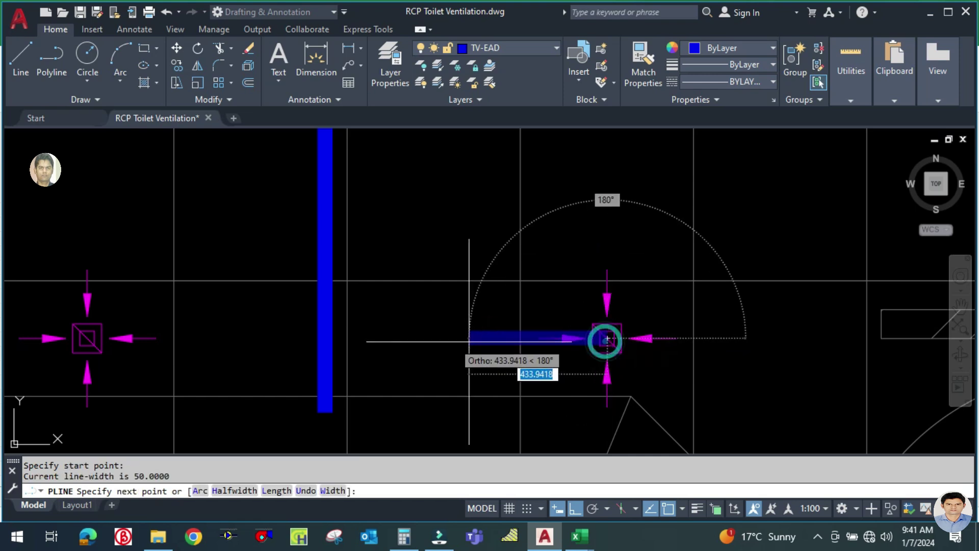
left_click(87, 338)
key("Escape")
scroll(387, 331, "down", 8)
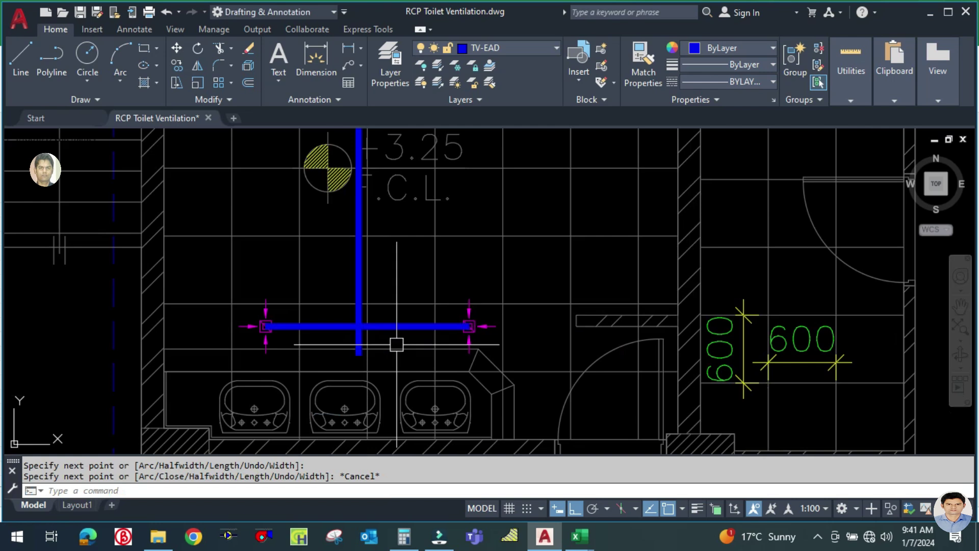
mouse_move(457, 223)
middle_mouse_down()
mouse_move(442, 248)
mouse_move(376, 279)
middle_mouse_up()
right_click(375, 278)
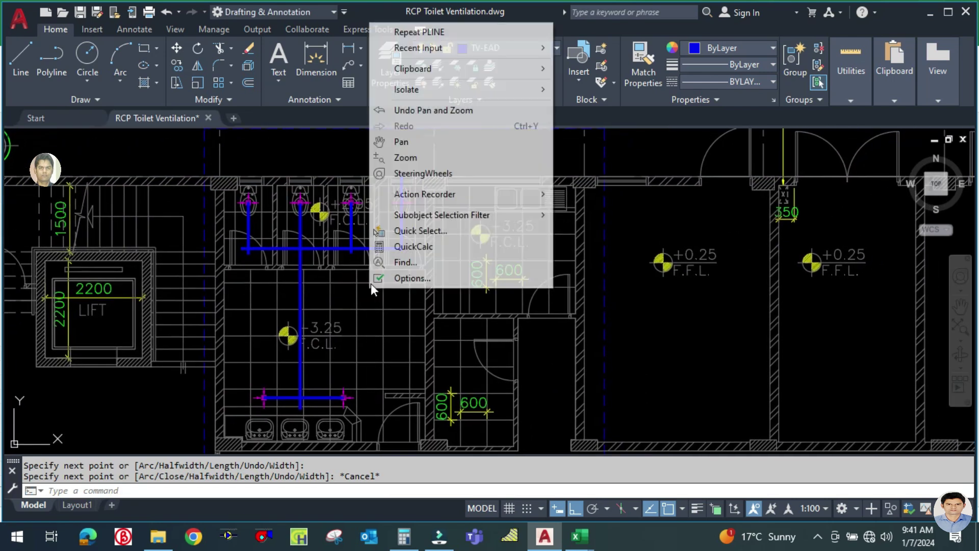
- Bring the red exhaust fan symbol into view and select it with Move (M)
key("Escape")
scroll(405, 204, "up", 2)
scroll(403, 209, "down", 5)
scroll(399, 220, "down", 3)
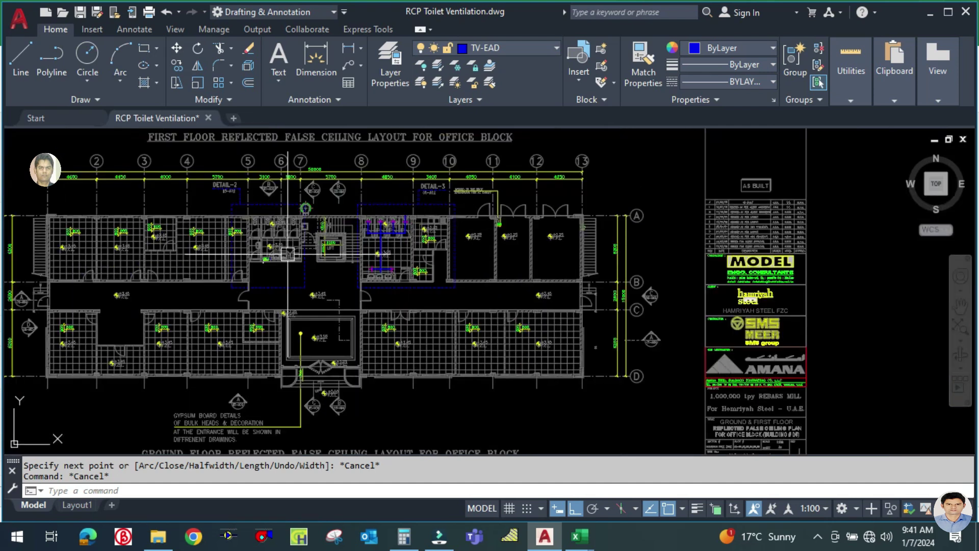
scroll(369, 247, "down", 5)
scroll(258, 197, "up", 5)
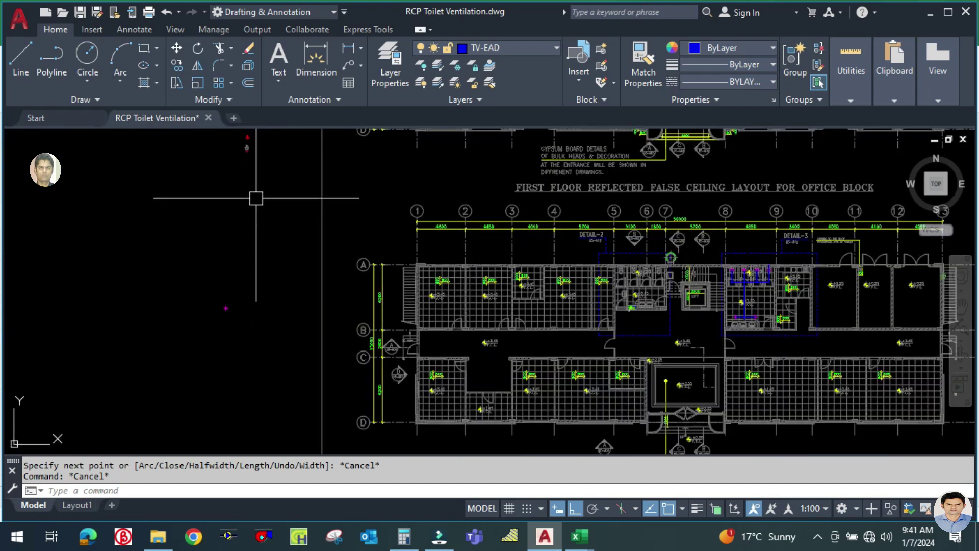
middle_click_drag(239, 176, 239, 230)
scroll(240, 226, "up", 4)
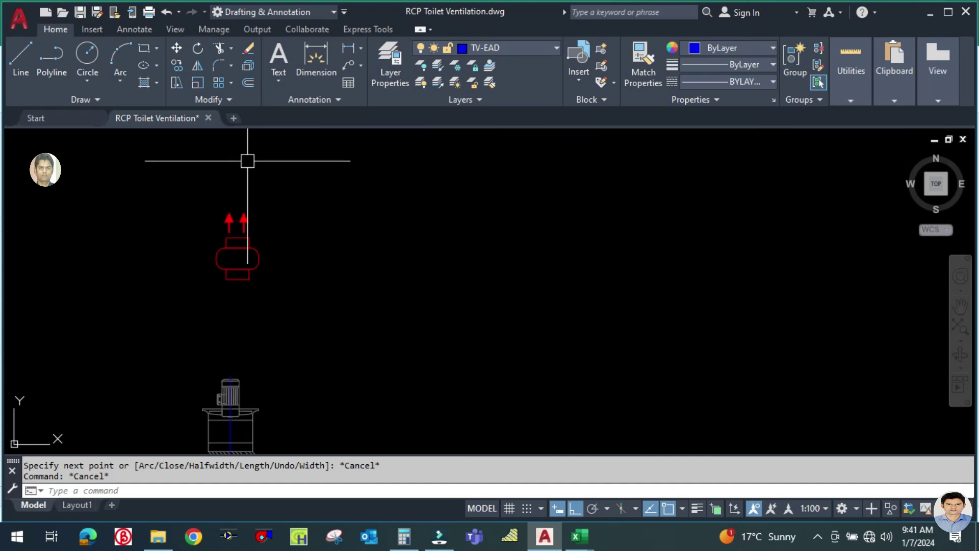
type("M")
key("Return")
left_click(242, 267)
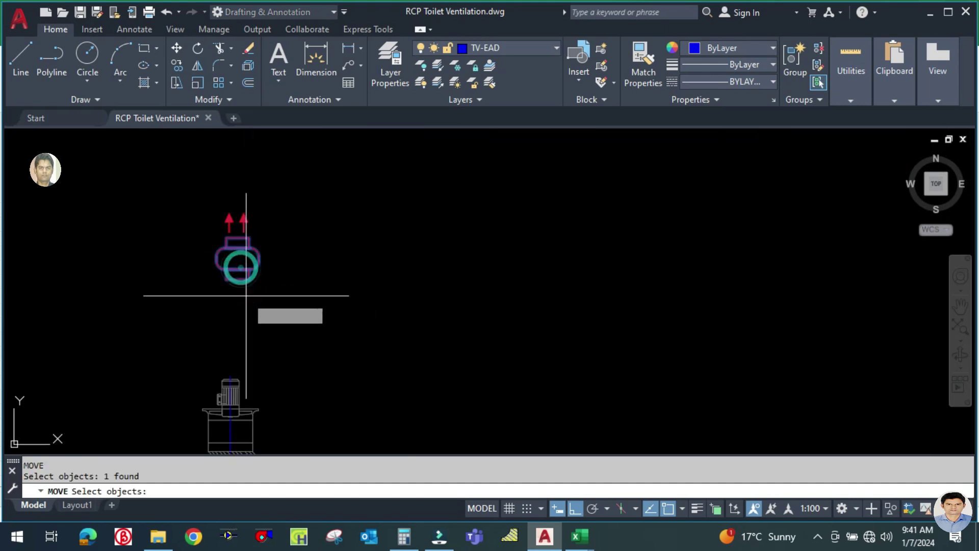
key("Return")
left_click(237, 275)
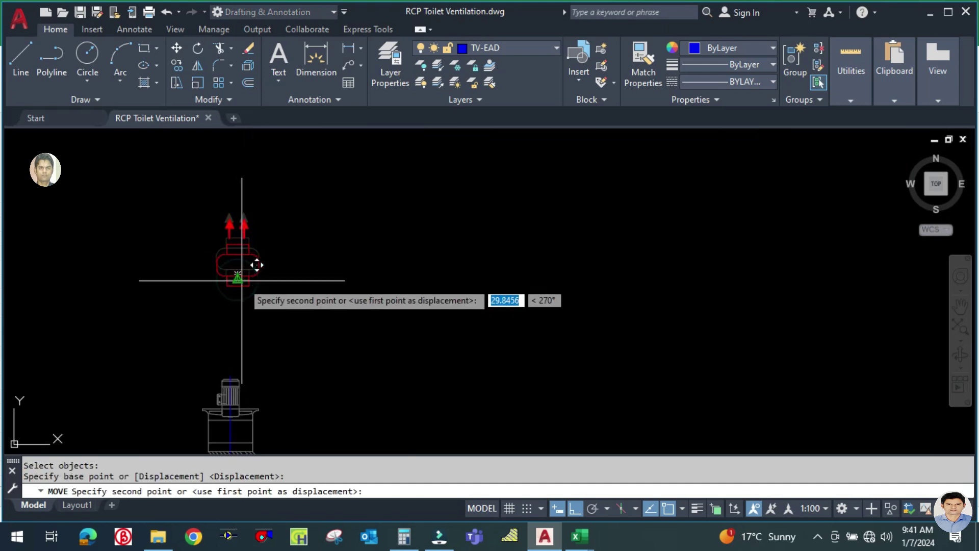
- Move the red fan by its bottom point onto the duct's top end at the outer wall
key("Escape")
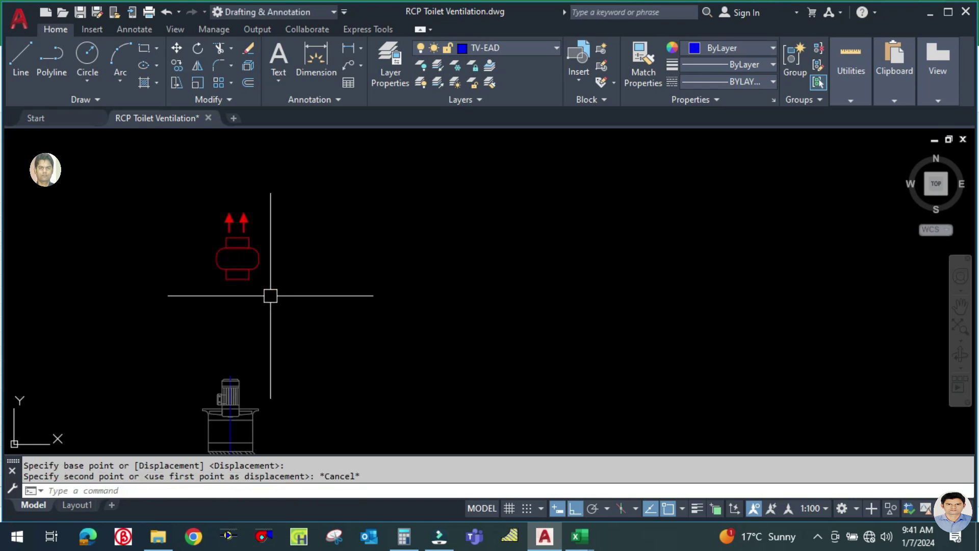
key("Return")
left_click(240, 279)
key("Return")
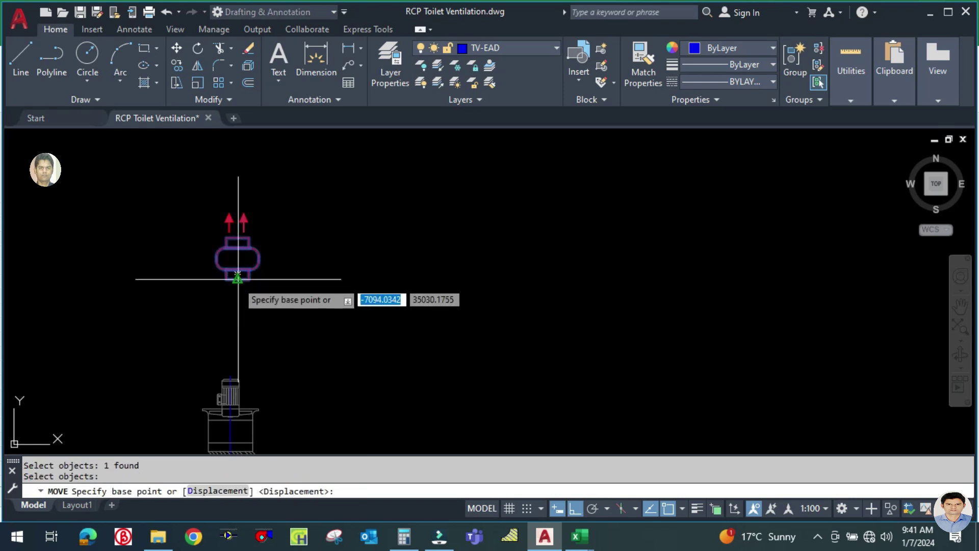
left_click(237, 279)
scroll(258, 266, "down", 10)
scroll(520, 242, "up", 10)
scroll(433, 398, "down", 10)
scroll(457, 301, "up", 8)
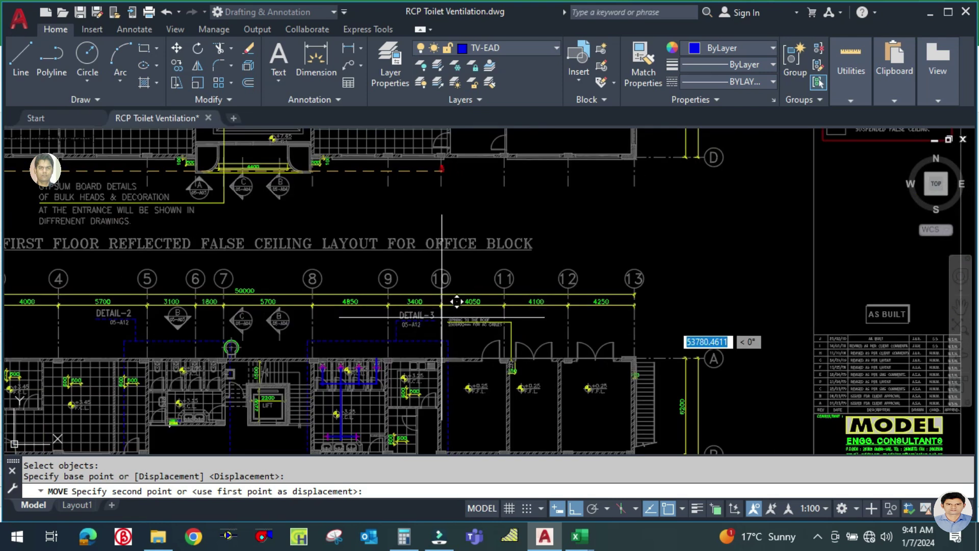
scroll(457, 302, "up", 5)
scroll(301, 316, "up", 5)
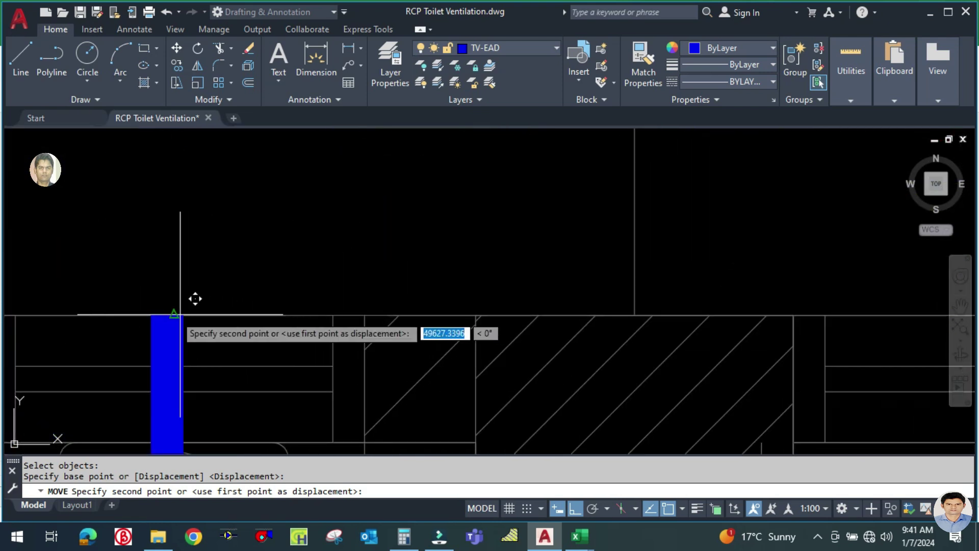
left_click(169, 313)
key("Escape")
scroll(456, 237, "down", 5)
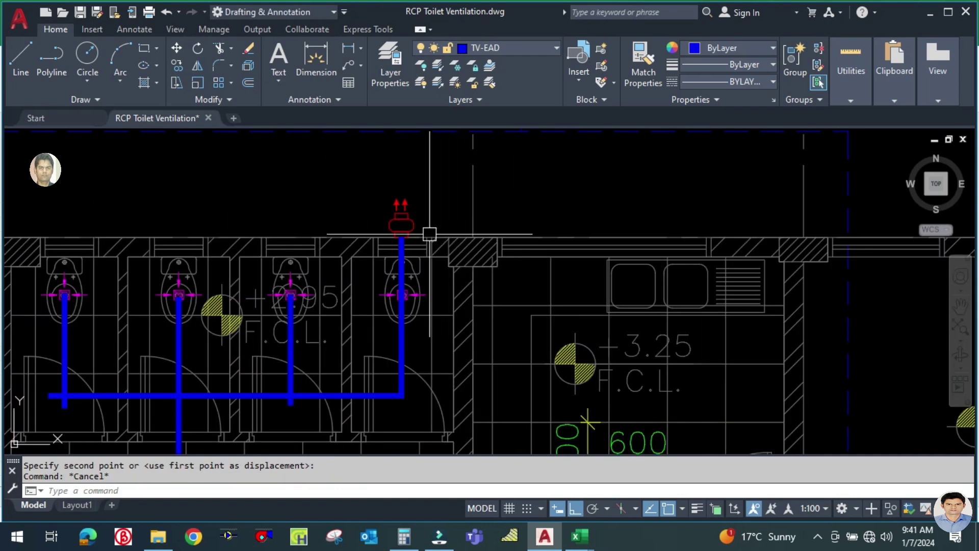
scroll(414, 256, "down", 3)
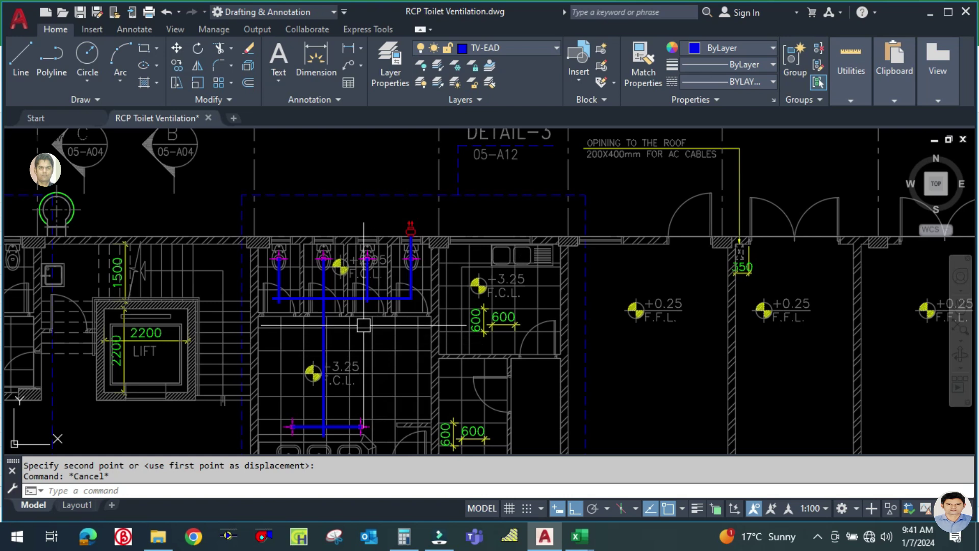
scroll(409, 250, "up", 4)
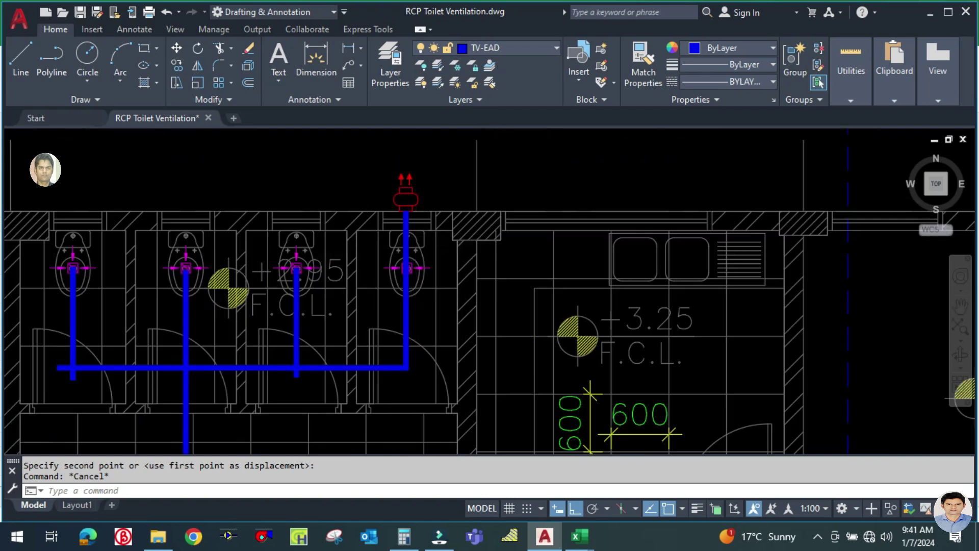
scroll(375, 299, "down", 3)
mouse_move(376, 300)
middle_mouse_down()
mouse_move(400, 260)
mouse_move(435, 246)
middle_mouse_up()
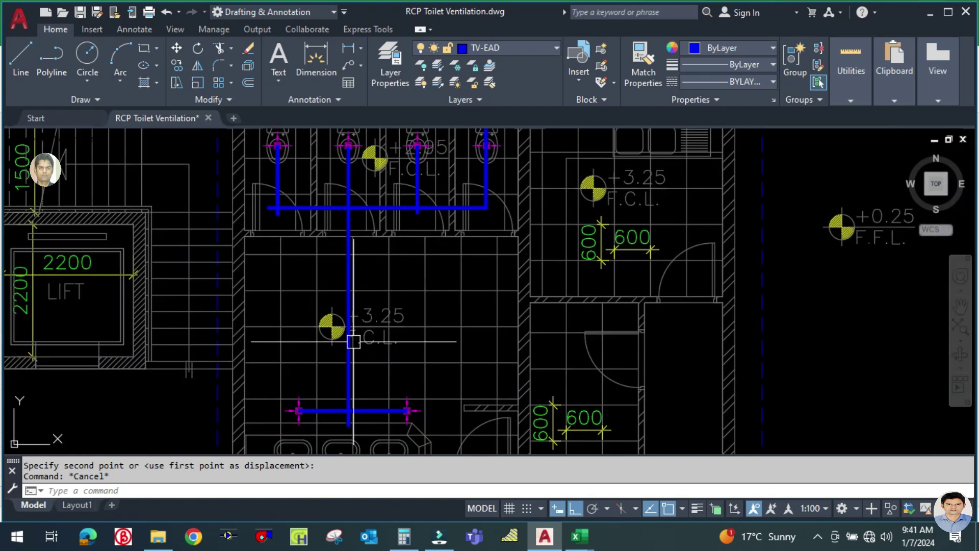
key("Escape")
scroll(378, 328, "down", 5)
scroll(408, 296, "up", 5)
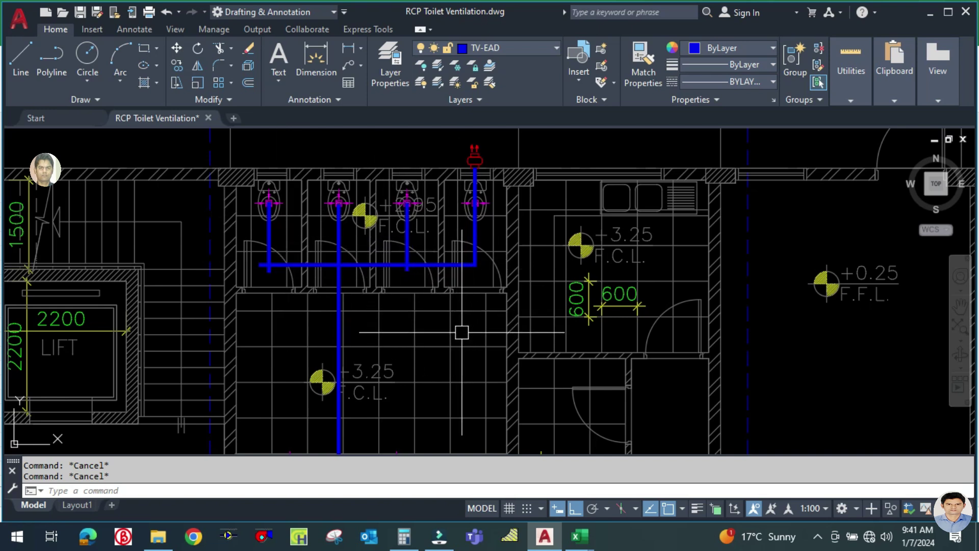
scroll(459, 342, "down", 2)
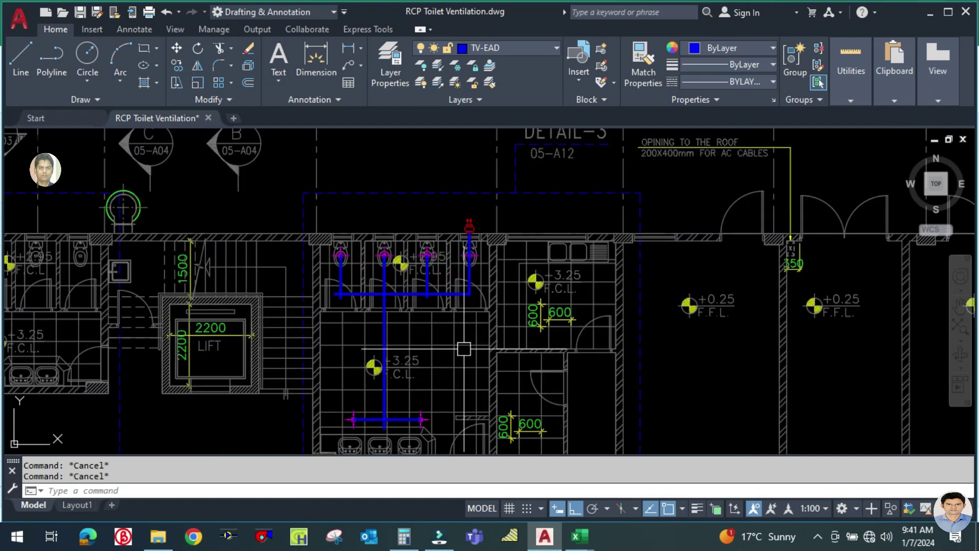
middle_click_drag(459, 342, 440, 321)
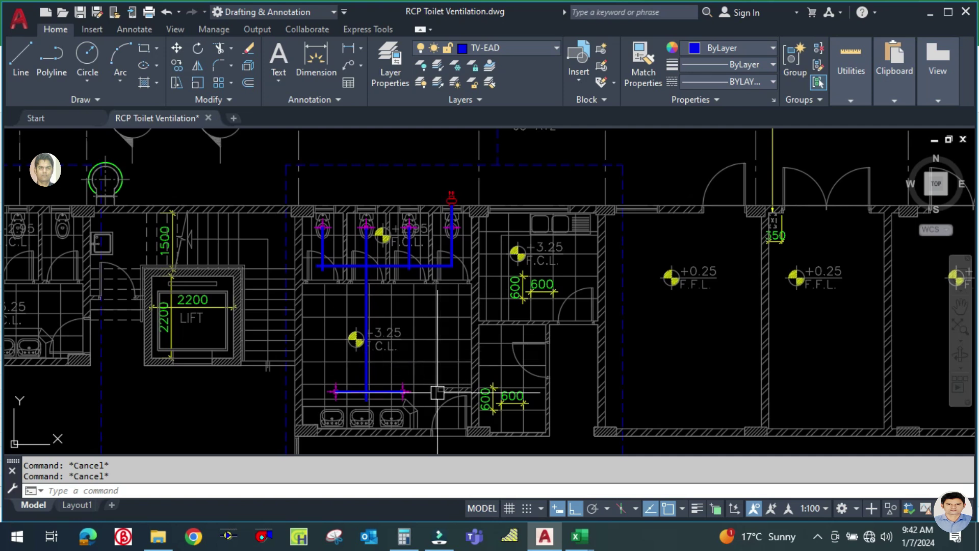
middle_click_drag(417, 378, 404, 294)
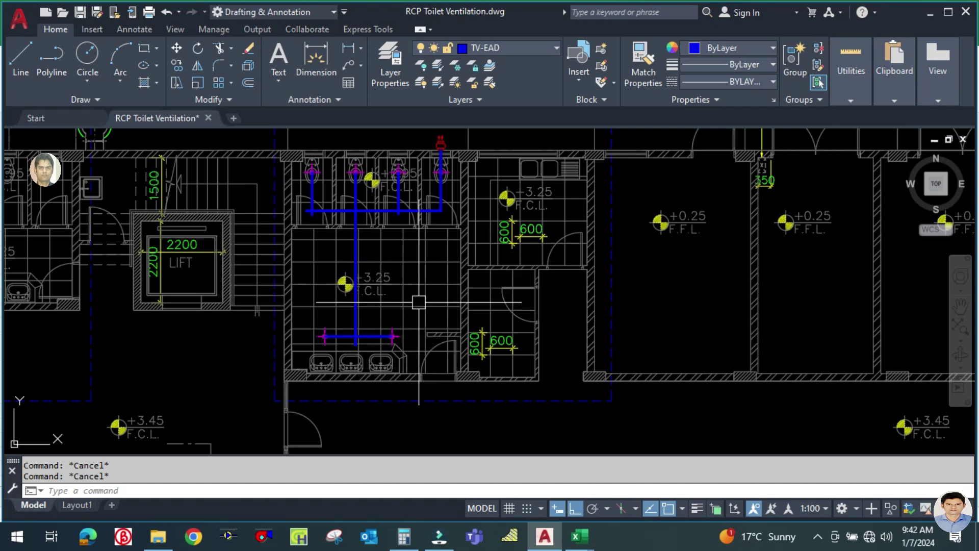
scroll(347, 342, "up", 6)
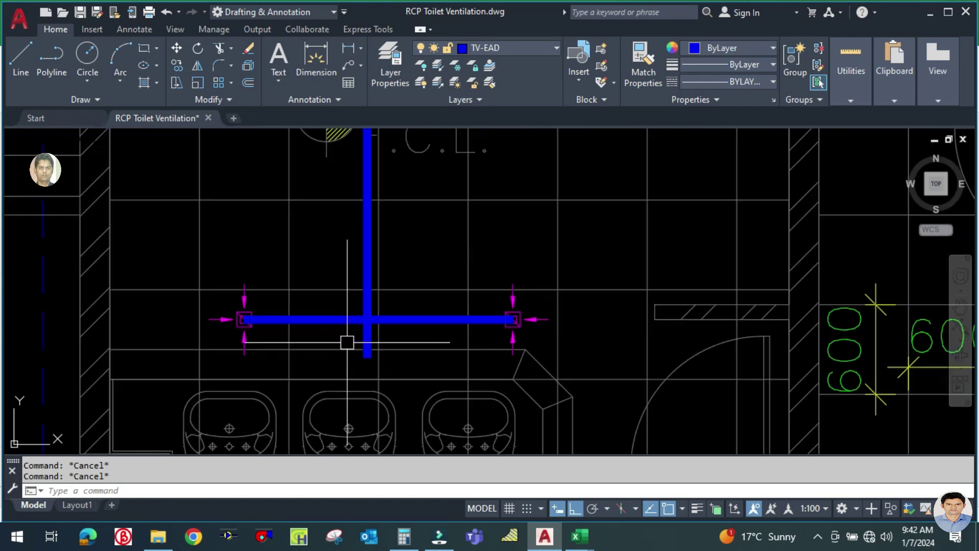
scroll(347, 342, "down", 4)
mouse_move(427, 176)
middle_mouse_down()
mouse_move(410, 263)
mouse_move(393, 271)
middle_mouse_up()
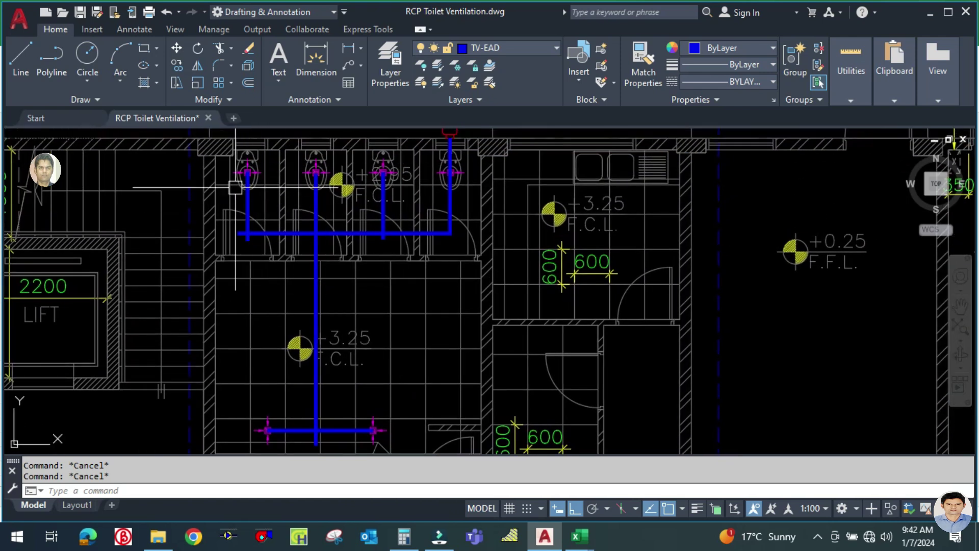